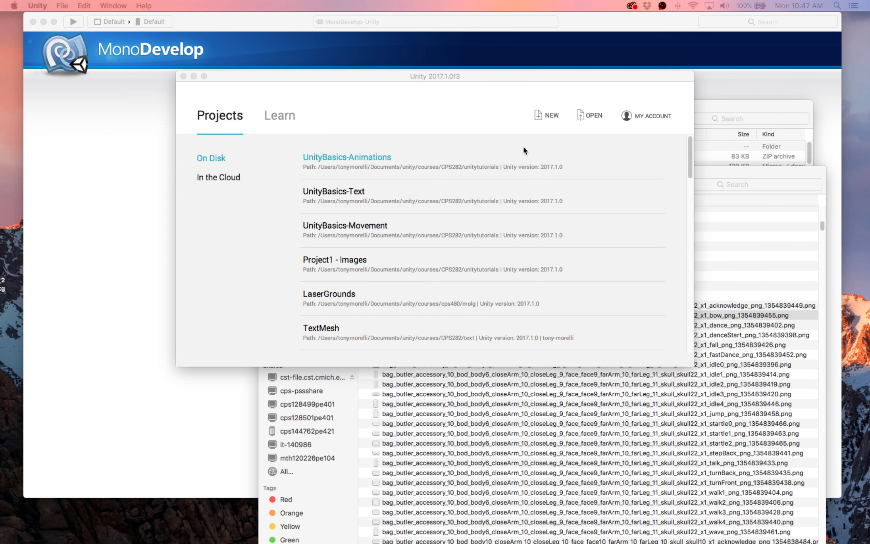
Step: Create a new 2D project named UnityBasics-Spritesheets
{"action": "left_click", "coordinate": [549, 116]}
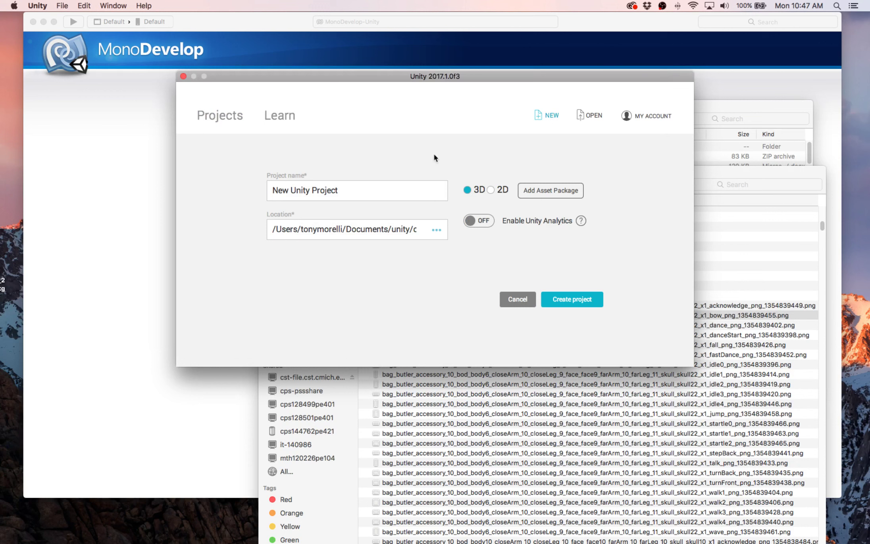
{"action": "left_click", "coordinate": [345, 194]}
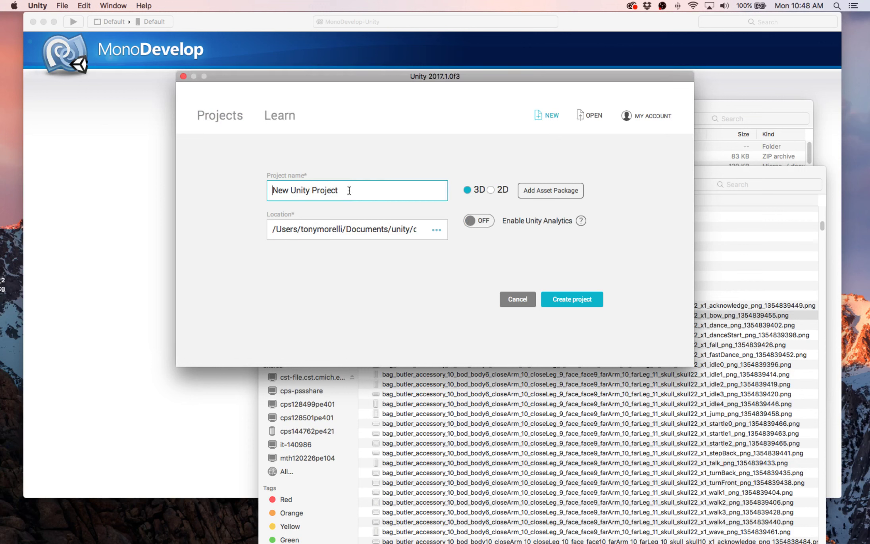
{"action": "left_click_drag", "start_coordinate": [349, 191], "coordinate": [194, 192]}
{"action": "type", "text": "UnityBasics-Spritesheets"}
{"action": "left_click", "coordinate": [493, 191]}
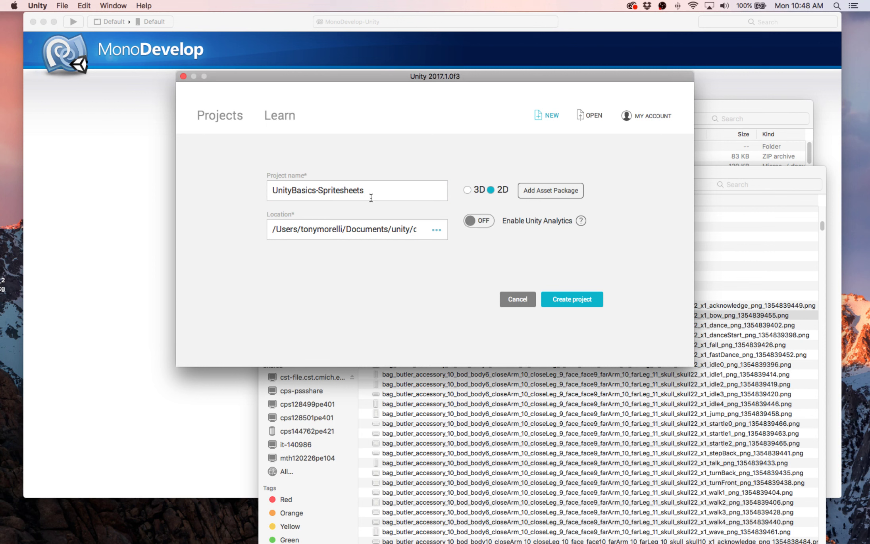
{"action": "left_click", "coordinate": [574, 302]}
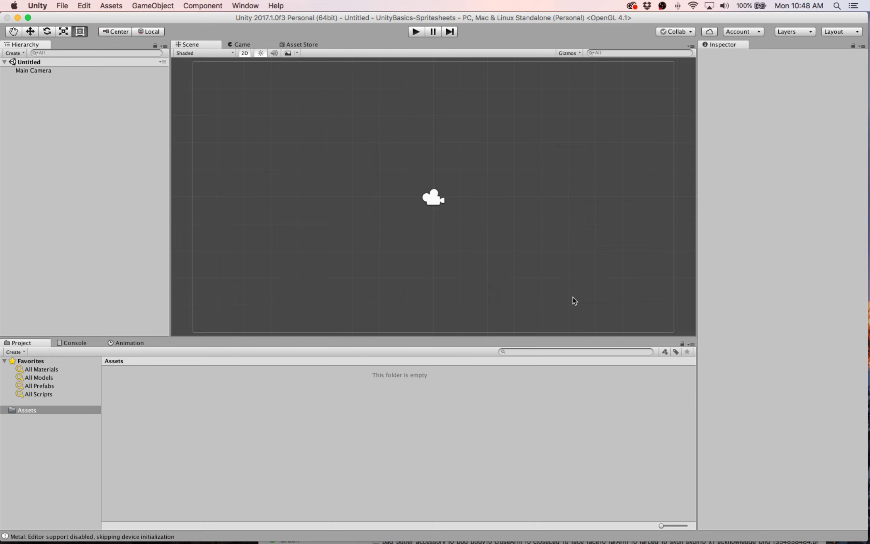
Step: Switch to Finder and open the butler idle0 PNG from the glitch-assets_png folder for viewing
{"action": "scroll", "coordinate": [380, 250], "scroll_direction": "down", "scroll_amount": 5}
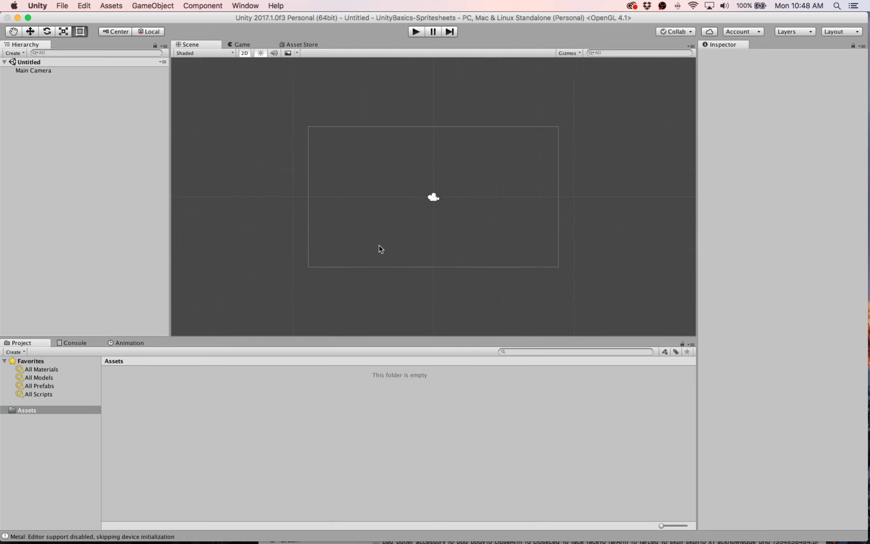
{"action": "scroll", "coordinate": [381, 249], "scroll_direction": "up", "scroll_amount": 3}
{"action": "key", "text": "super+Tab"}
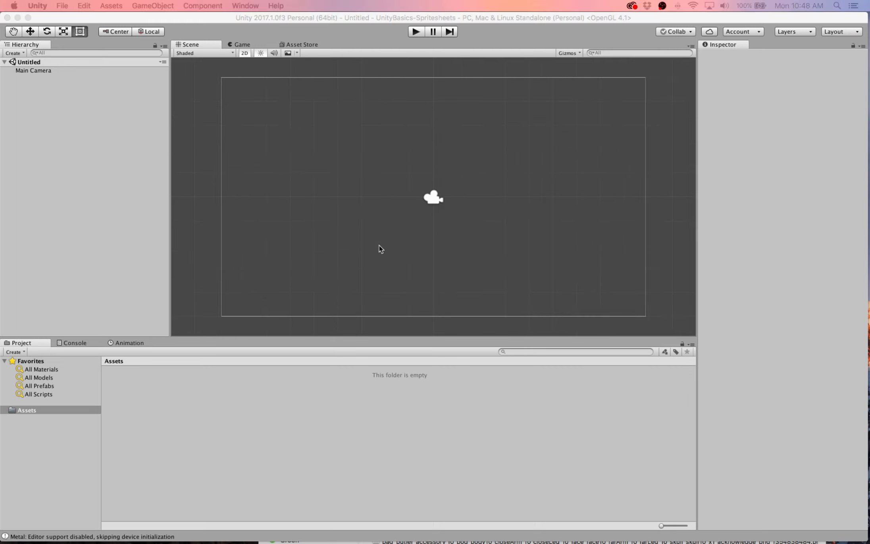
{"action": "key", "text": "super+Tab"}
{"action": "key", "text": "super+Tab"}
{"action": "key", "text": "super+Tab"}
{"action": "key", "text": "super+Tab"}
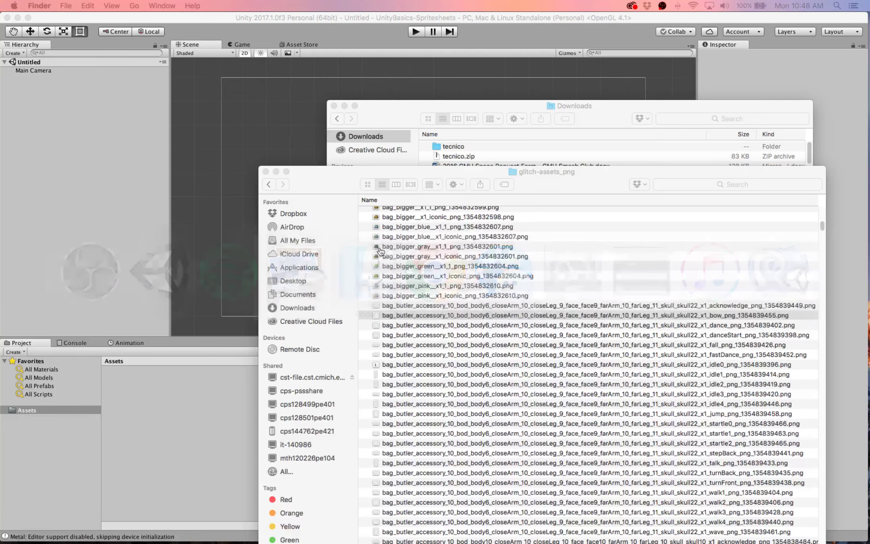
{"action": "left_click", "coordinate": [507, 315]}
{"action": "key", "text": "Return"}
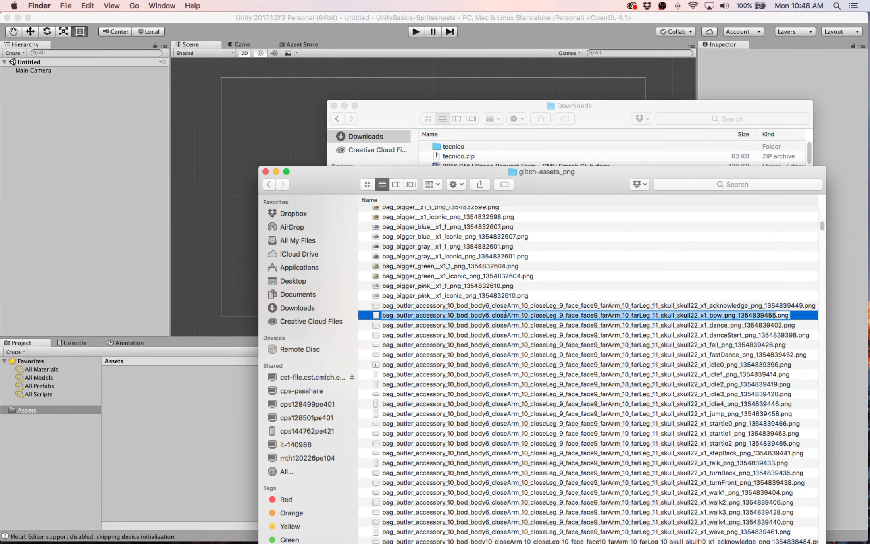
{"action": "left_click", "coordinate": [498, 335]}
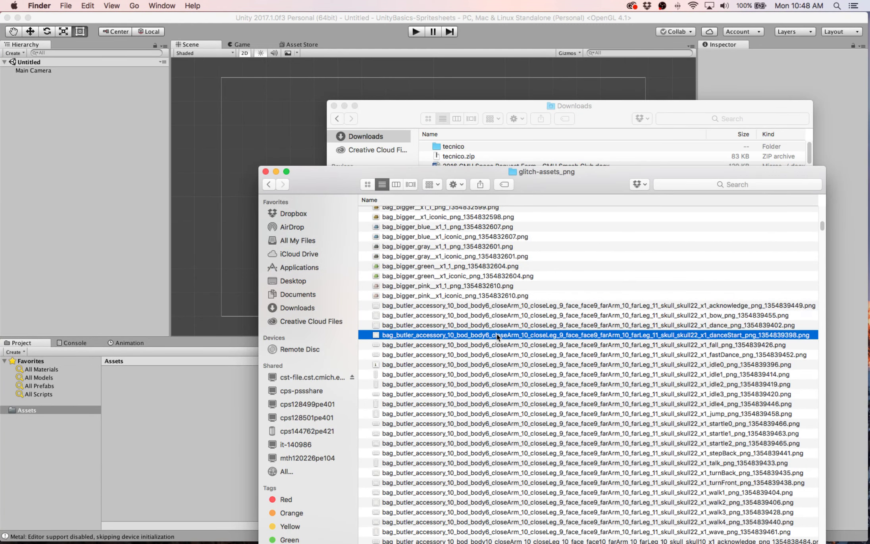
{"action": "left_click", "coordinate": [492, 365]}
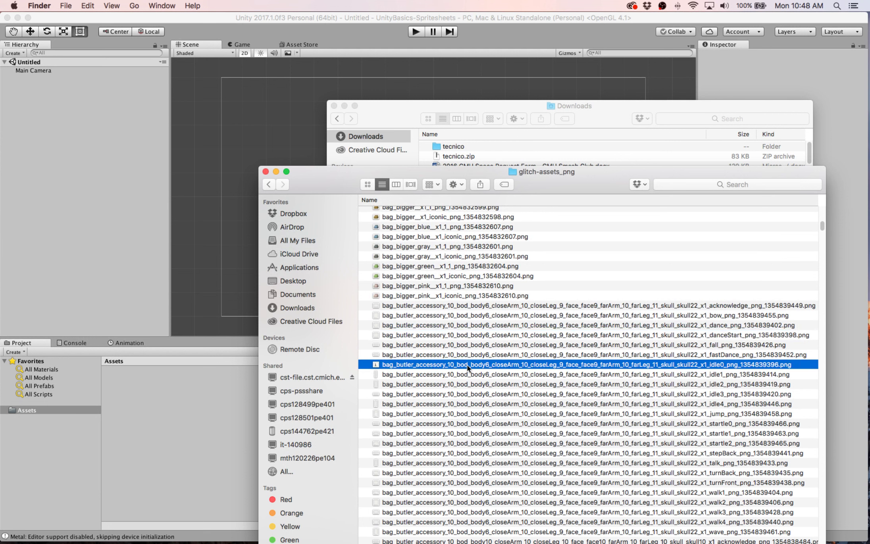
{"action": "double_click", "coordinate": [500, 368]}
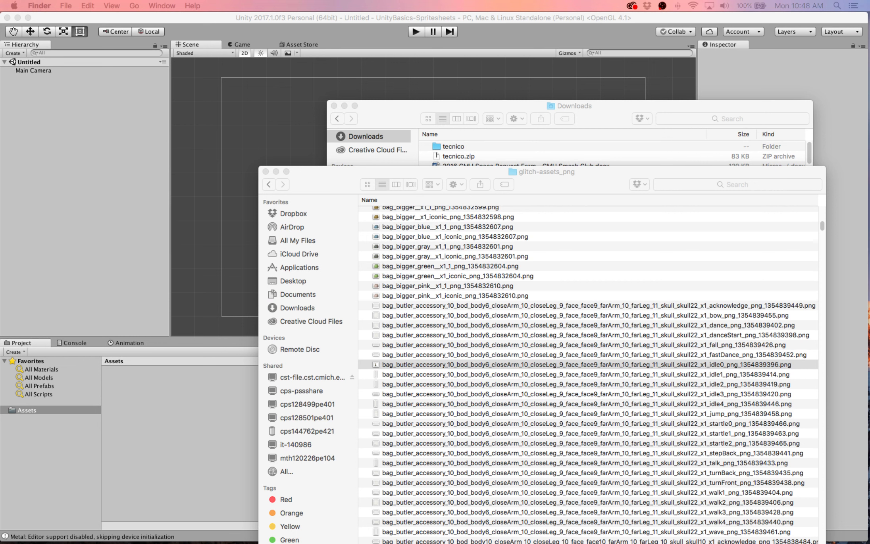
Step: Open the butler idle1 PNG in Preview, examine its sprite sheet layout, and close it
{"action": "left_click", "coordinate": [585, 364]}
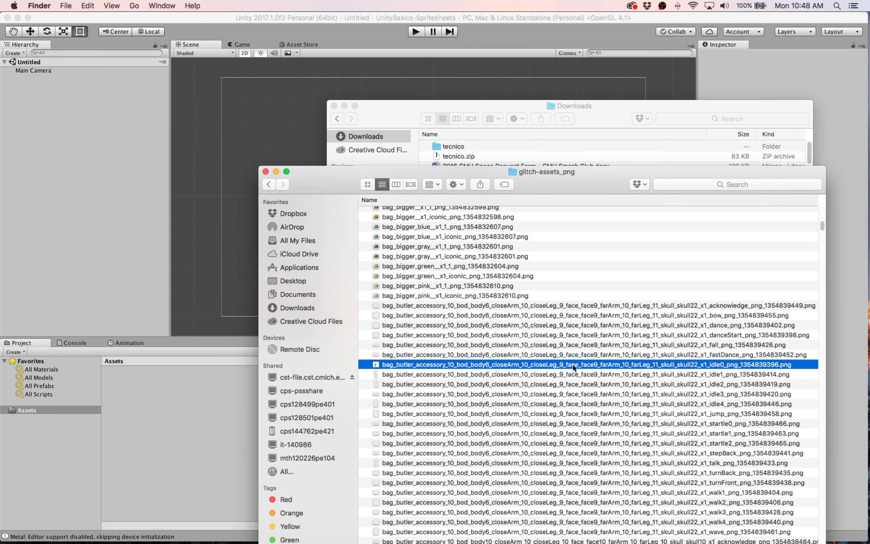
{"action": "left_click", "coordinate": [572, 374]}
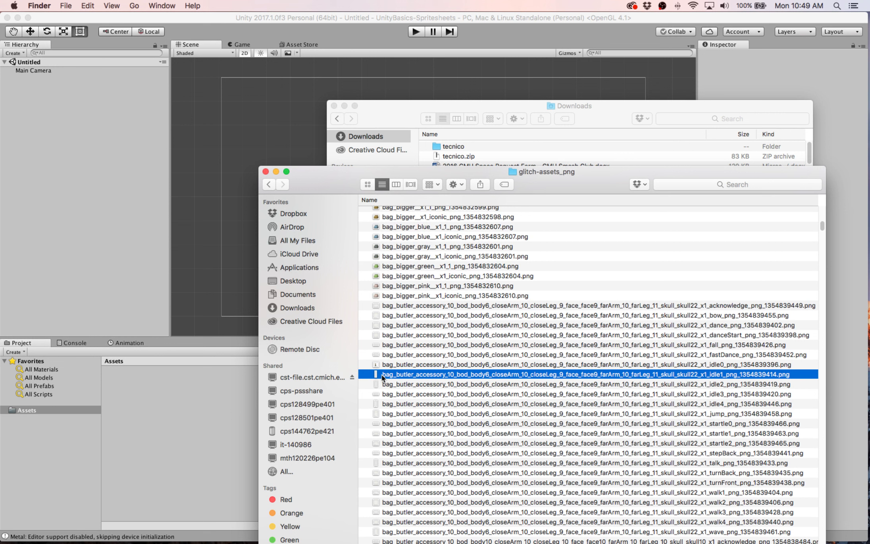
{"action": "double_click", "coordinate": [720, 376]}
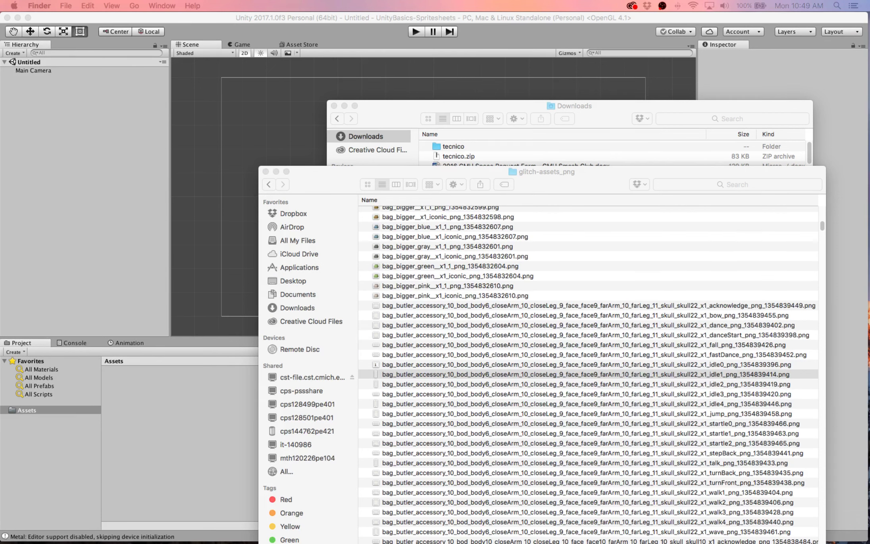
{"action": "left_click_drag", "start_coordinate": [0, 34], "coordinate": [530, 21]}
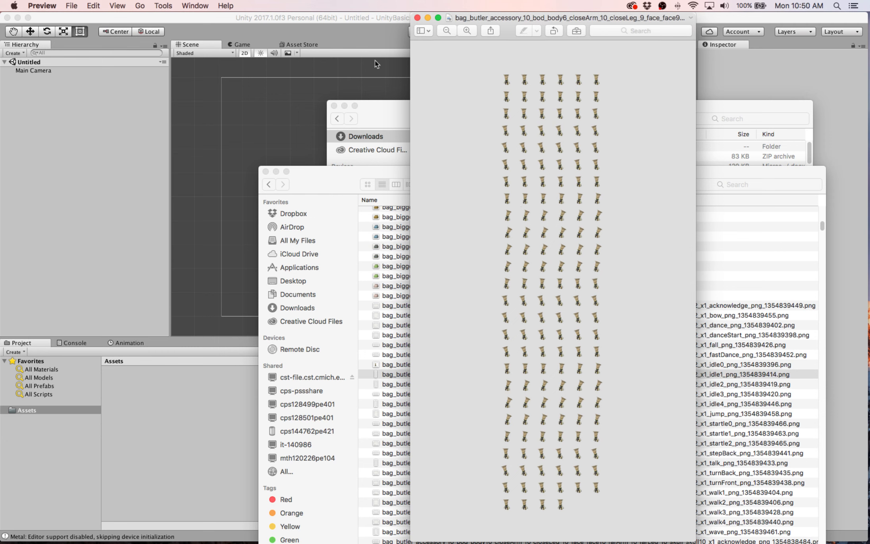
{"action": "left_click", "coordinate": [418, 18]}
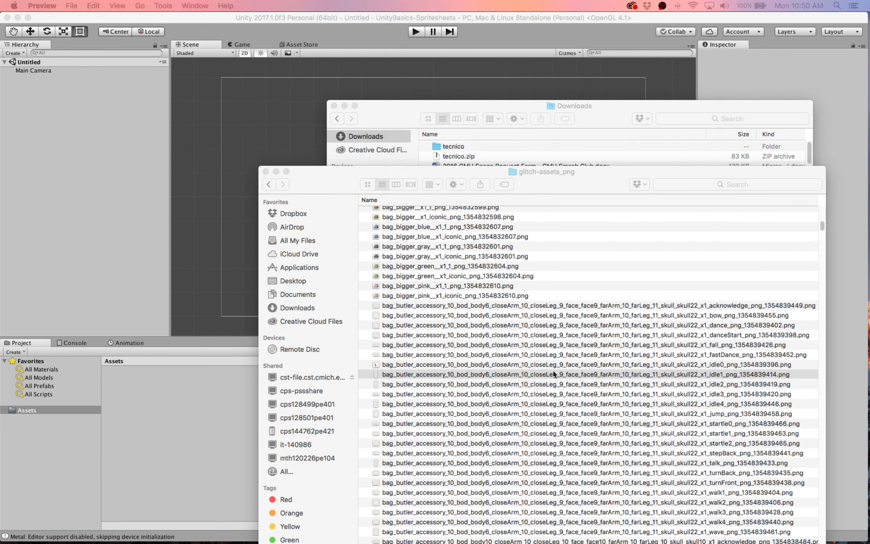
Step: Import the butler idle1 and bow sprite sheets from Finder into the Unity project's Assets folder
{"action": "left_click_drag", "start_coordinate": [554, 374], "coordinate": [165, 393]}
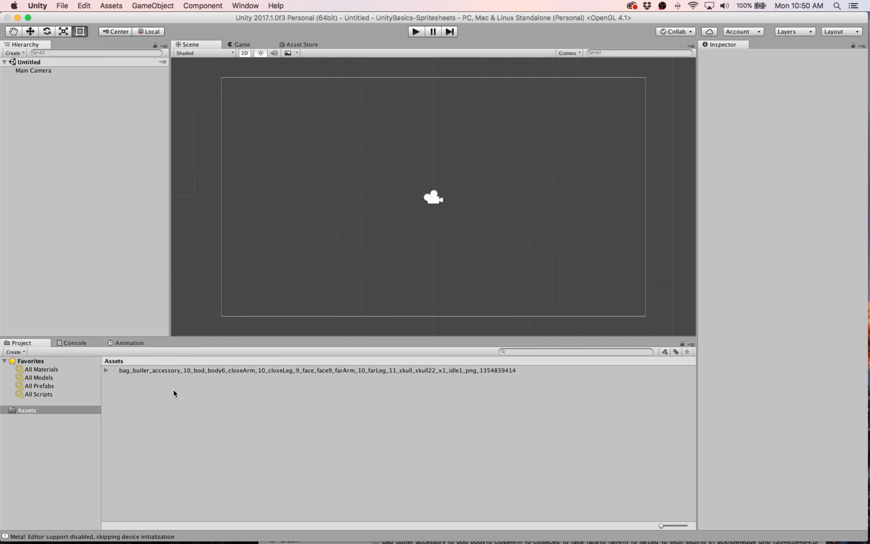
{"action": "key", "text": "super+Tab"}
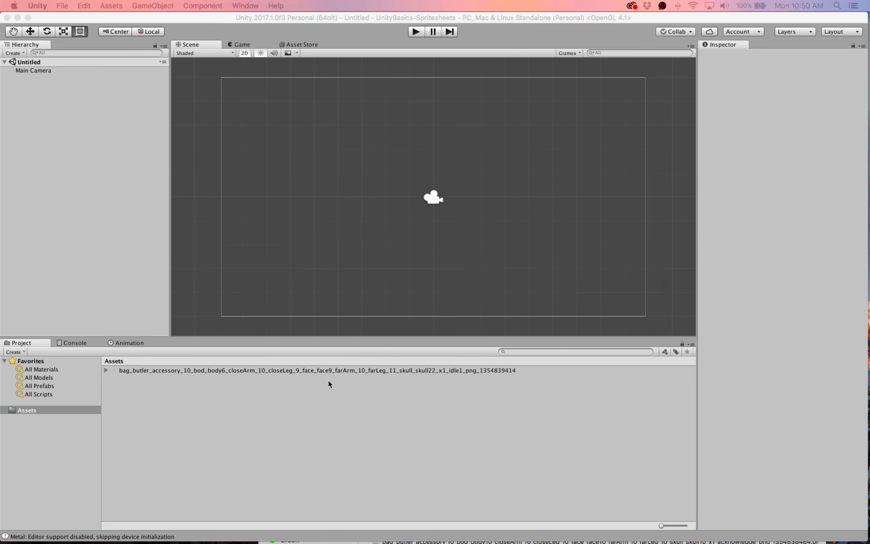
{"action": "key", "text": "super+Tab"}
{"action": "key", "text": "super+Tab"}
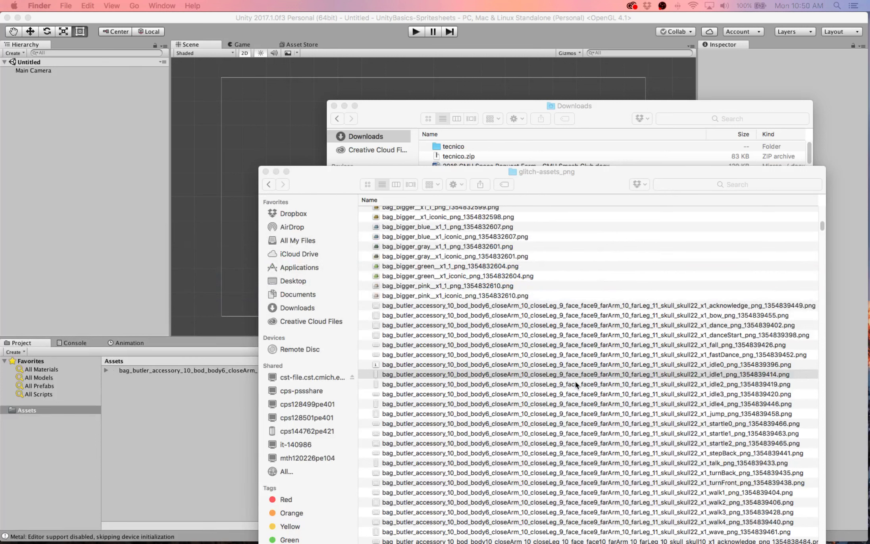
{"action": "left_click", "coordinate": [593, 418]}
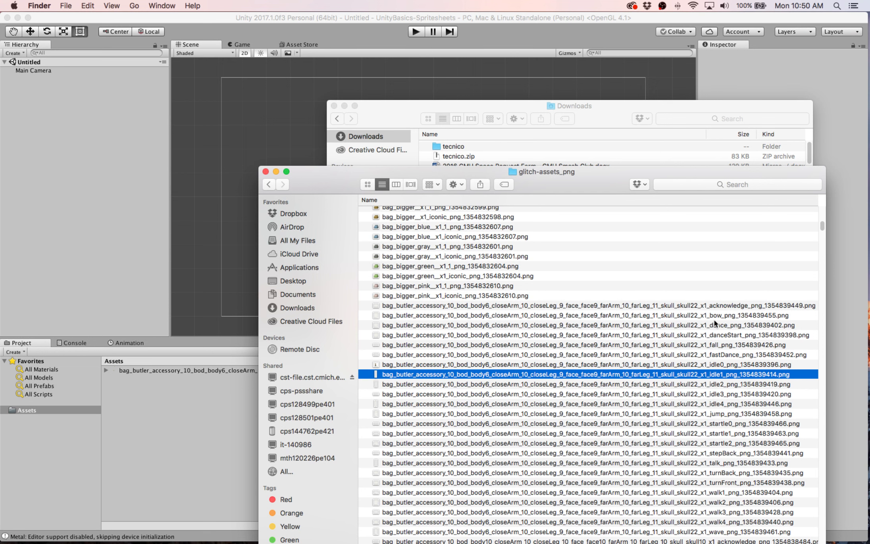
{"action": "left_click_drag", "start_coordinate": [714, 374], "coordinate": [195, 457]}
{"action": "left_click", "coordinate": [195, 455]}
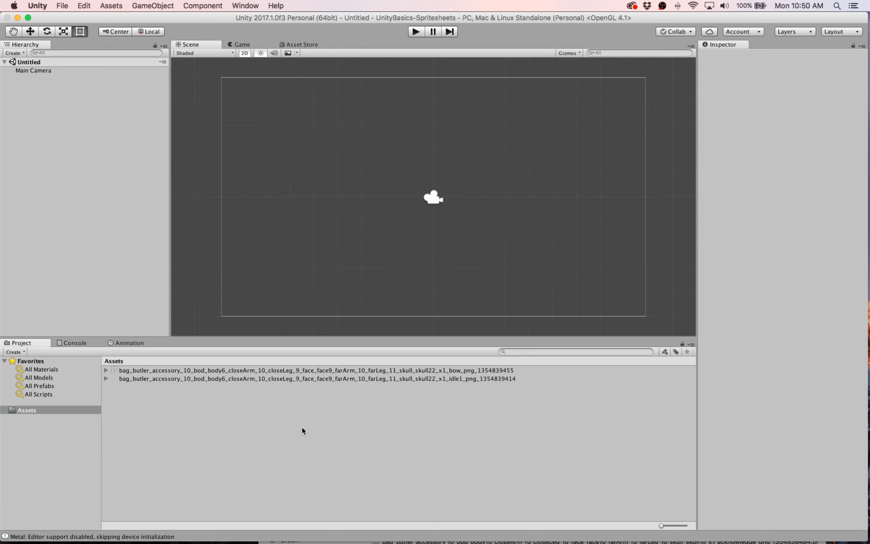
Step: Rename the imported bow sprite sheet to "bow" and the idle1 sprite sheet to "idle"
{"action": "left_click", "coordinate": [280, 370]}
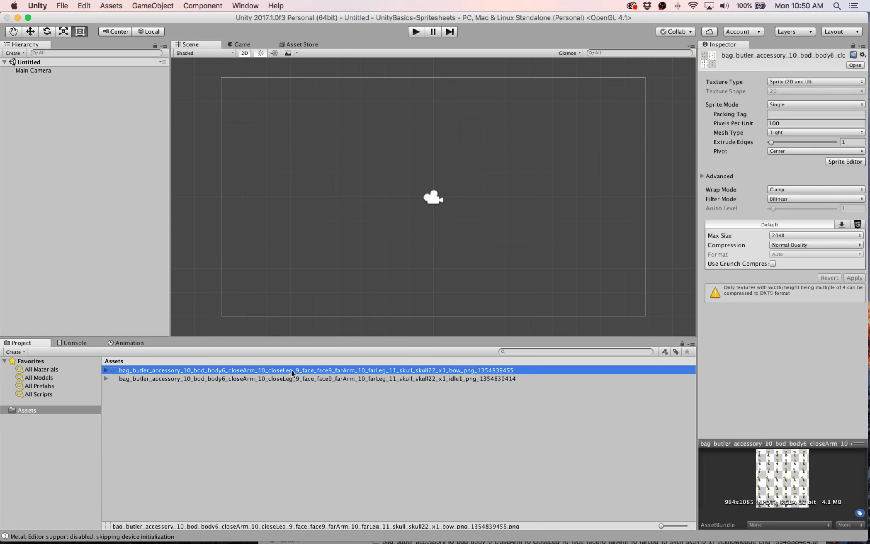
{"action": "left_click", "coordinate": [292, 371]}
{"action": "type", "text": "bow"}
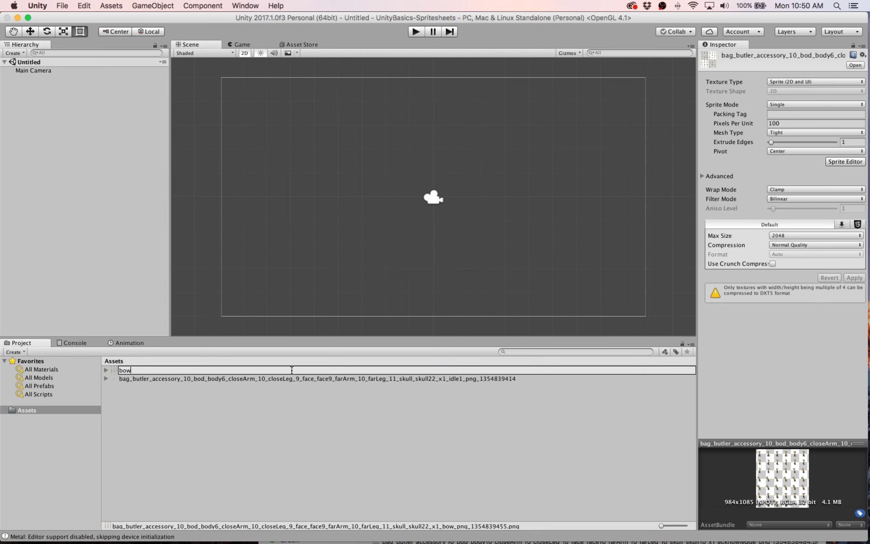
{"action": "key", "text": "Return"}
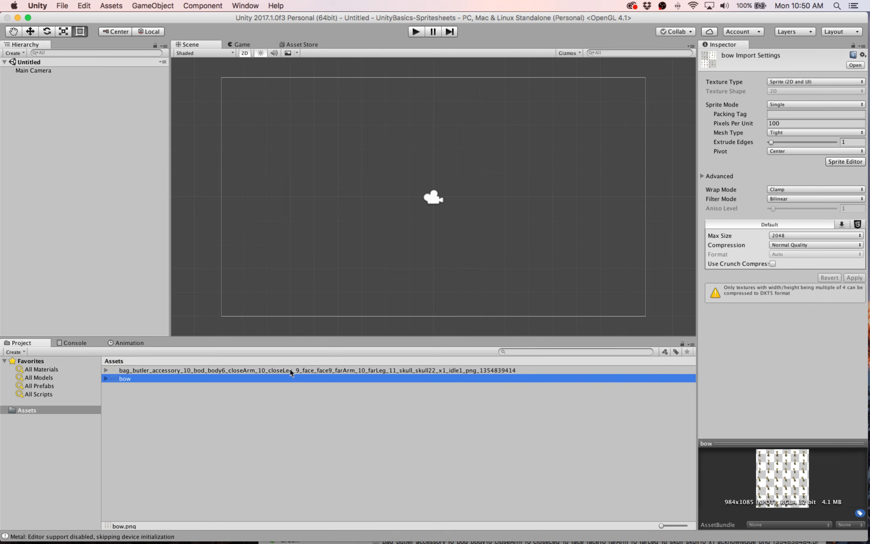
{"action": "left_click", "coordinate": [283, 370]}
{"action": "left_click", "coordinate": [284, 369]}
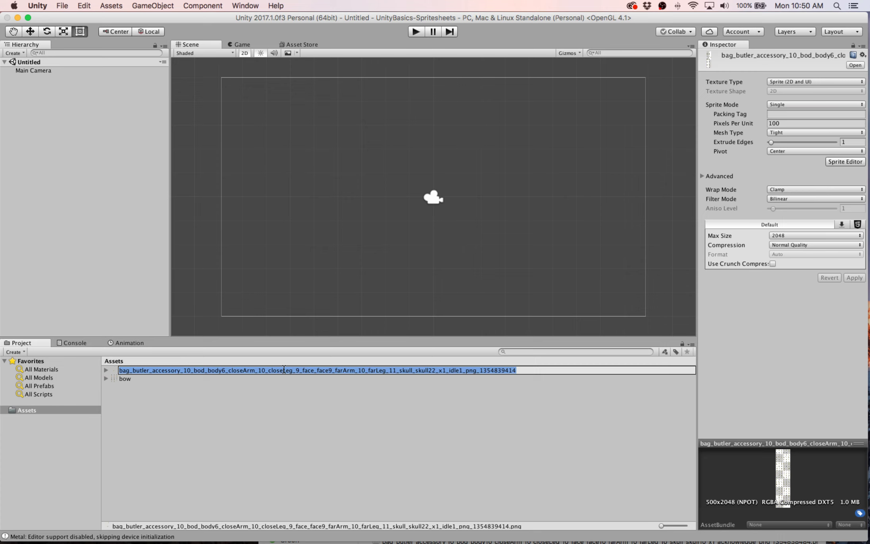
{"action": "type", "text": "idle"}
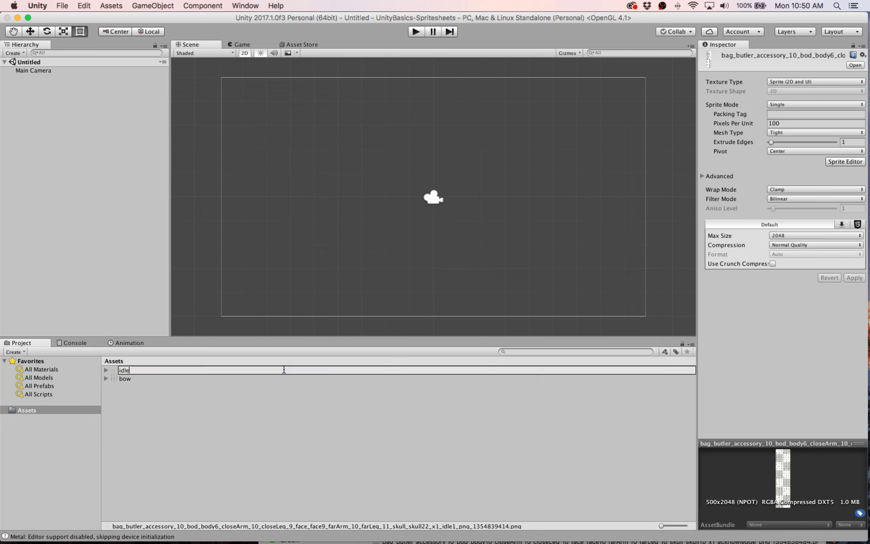
{"action": "key", "text": "Return"}
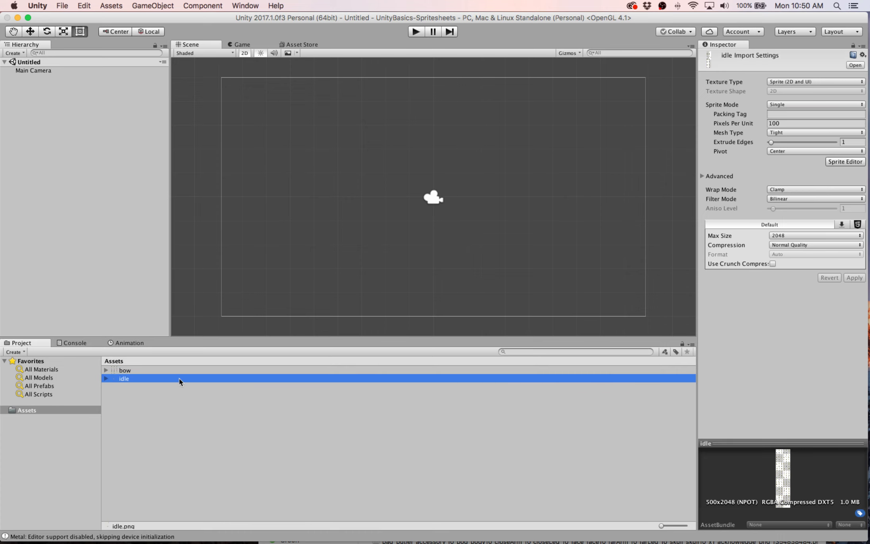
Step: Place the idle sprite sheet from Assets into the scene, left of the camera's centre
{"action": "key", "text": "super+Tab"}
{"action": "key", "text": "super+Tab"}
{"action": "key", "text": "super+Tab"}
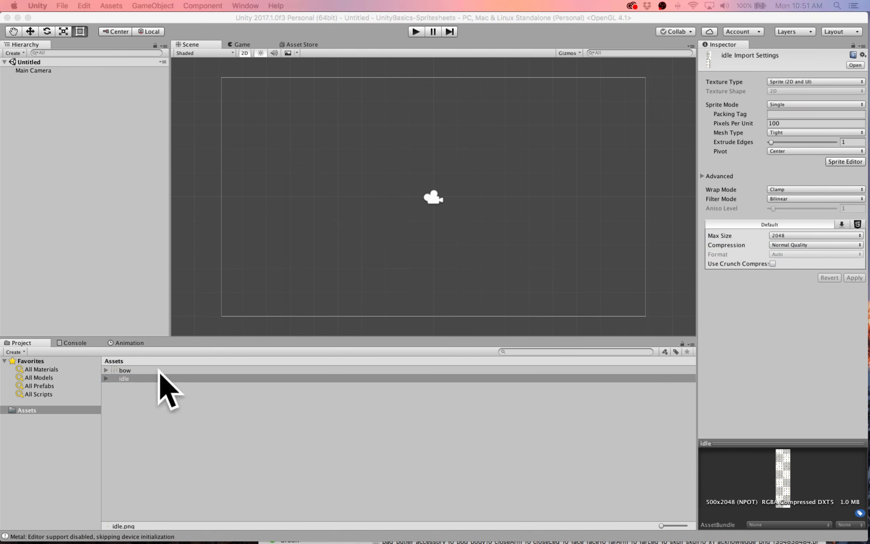
{"action": "left_click", "coordinate": [121, 383]}
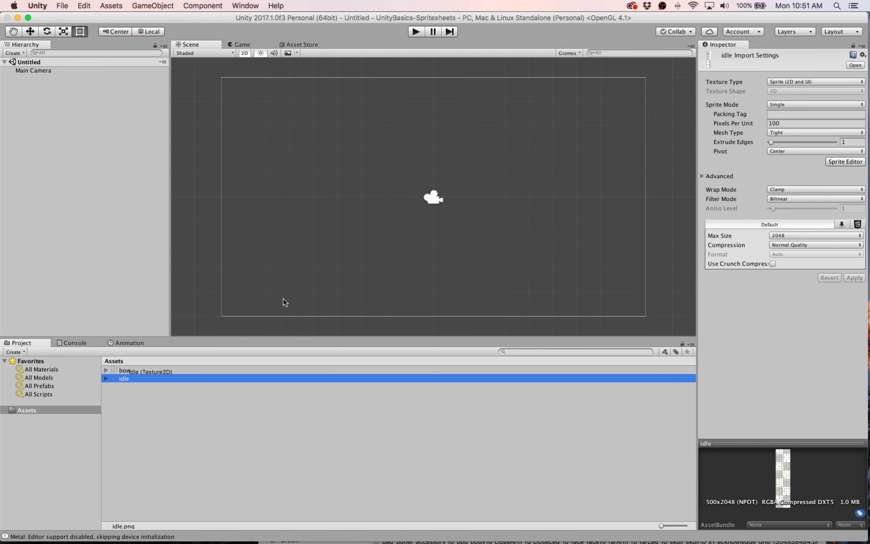
{"action": "left_click_drag", "start_coordinate": [285, 303], "coordinate": [365, 252]}
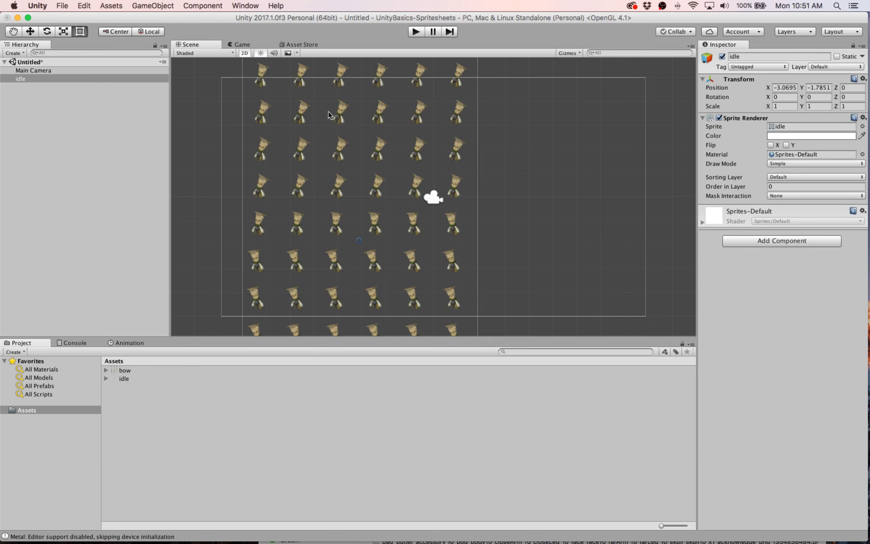
Step: Change the Main Camera's background colour to a very light grey and briefly run the game to check it
{"action": "left_click", "coordinate": [76, 63]}
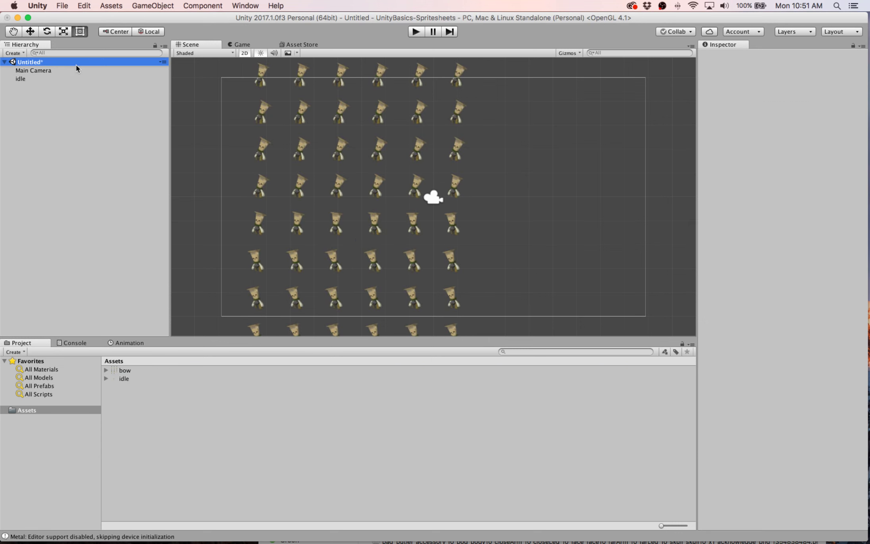
{"action": "left_click", "coordinate": [74, 71]}
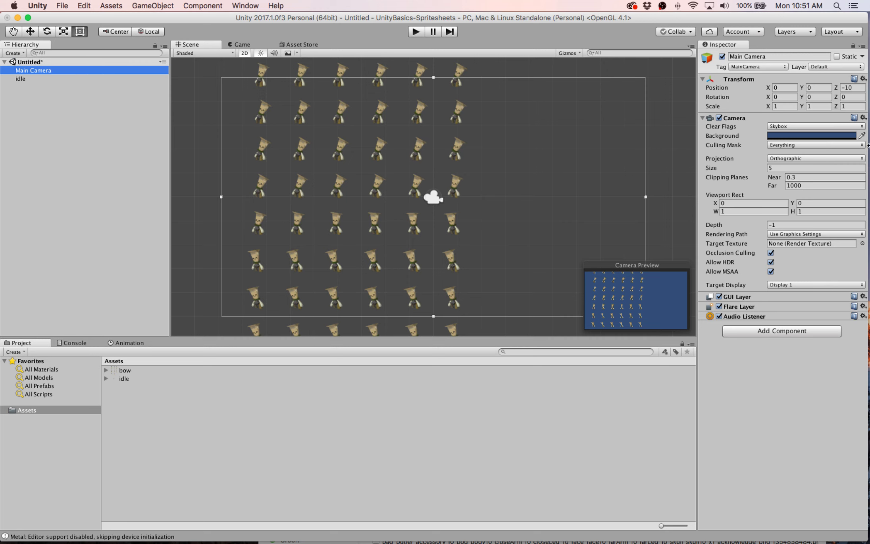
{"action": "left_click", "coordinate": [841, 137]}
{"action": "left_click_drag", "start_coordinate": [404, 169], "coordinate": [361, 166]}
{"action": "left_click", "coordinate": [358, 108]}
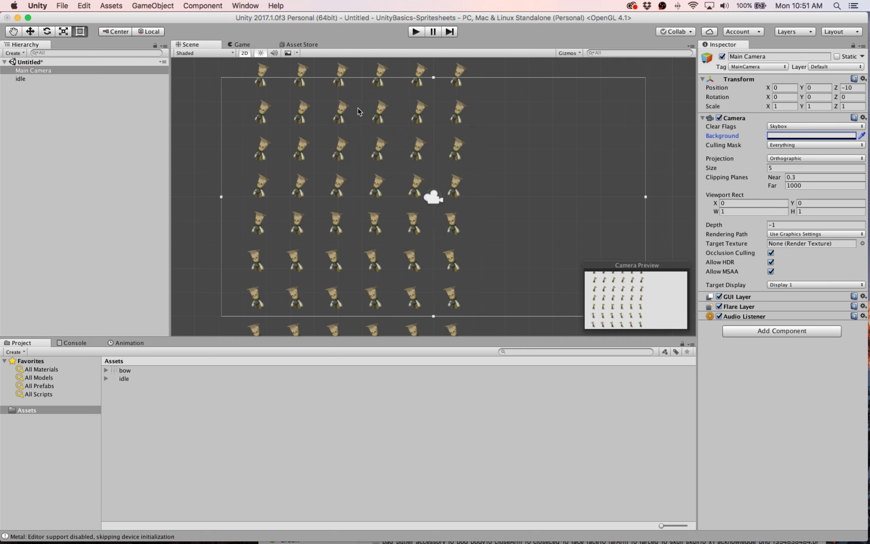
{"action": "left_click", "coordinate": [415, 33]}
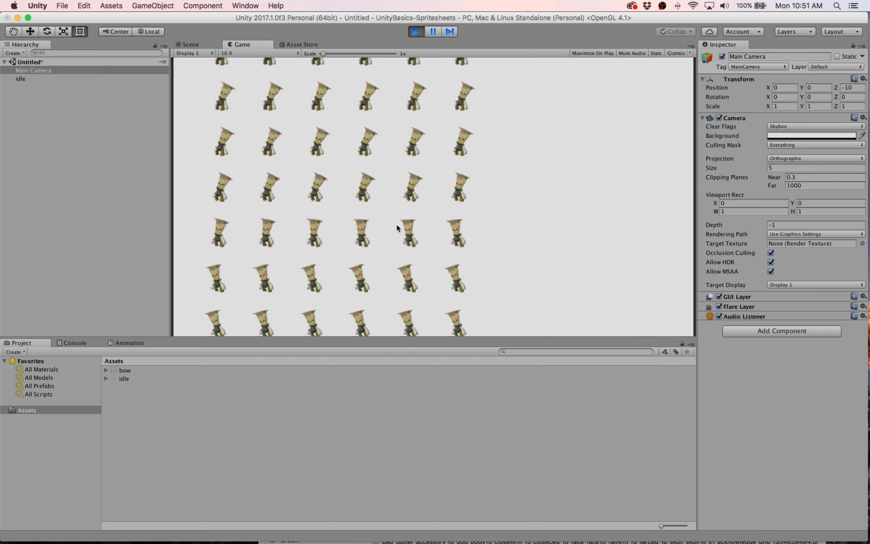
{"action": "left_click", "coordinate": [416, 34]}
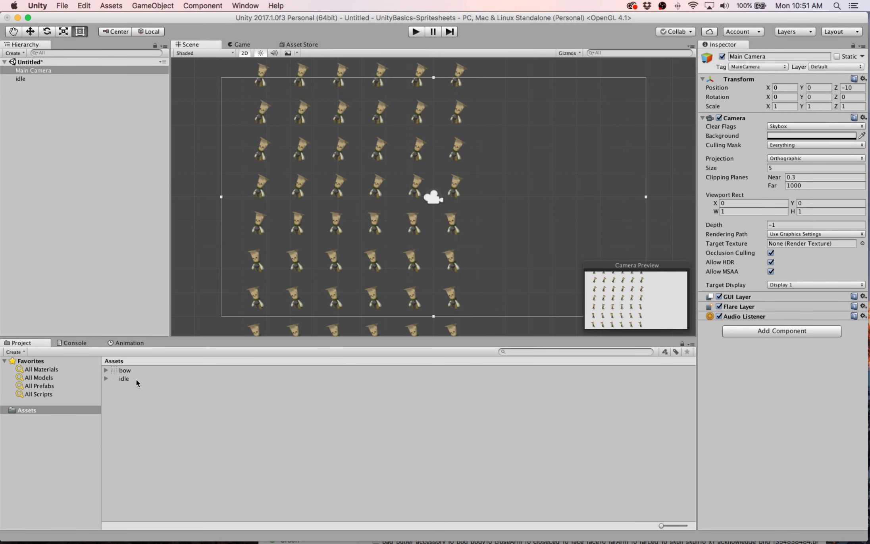
Step: Delete the idle object from the scene hierarchy
{"action": "left_click", "coordinate": [35, 79]}
{"action": "right_click", "coordinate": [23, 78]}
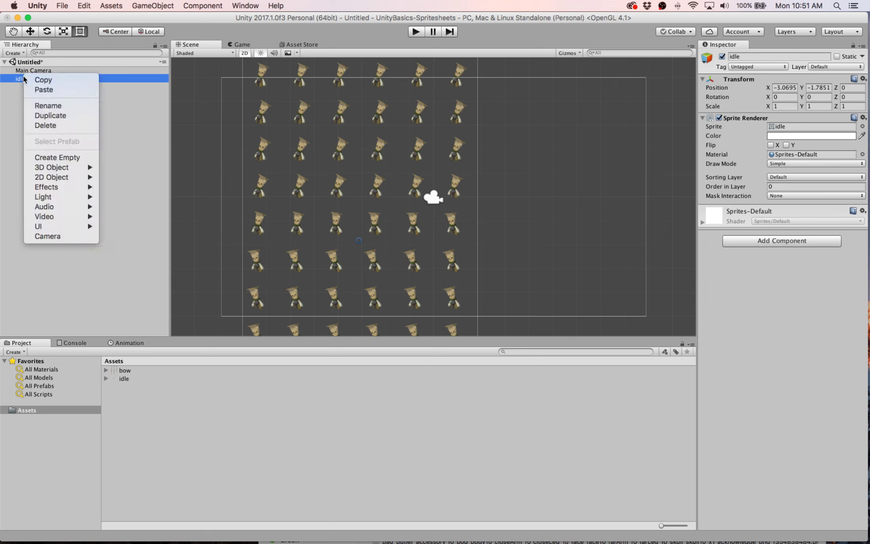
{"action": "left_click", "coordinate": [62, 126]}
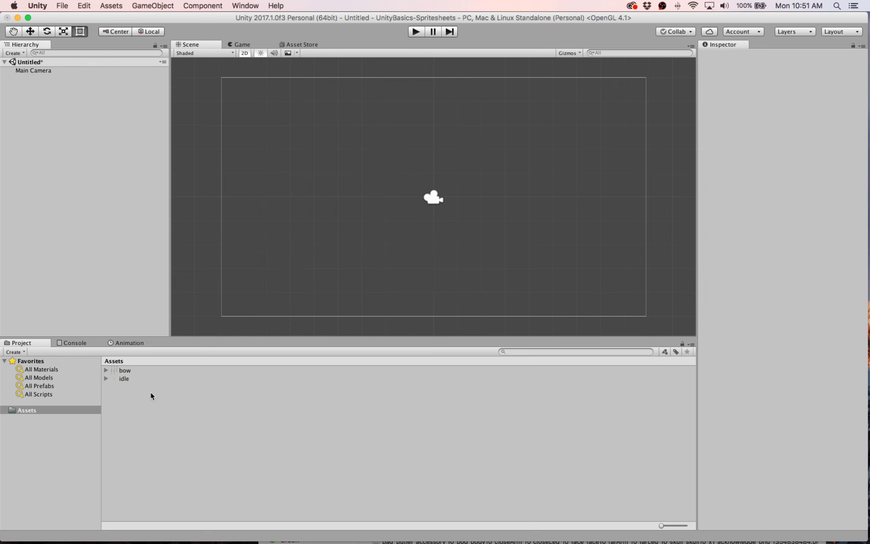
Step: Set the idle sheet's Sprite Mode to Multiple, apply the import settings, and open it in the Sprite Editor
{"action": "left_click", "coordinate": [125, 378]}
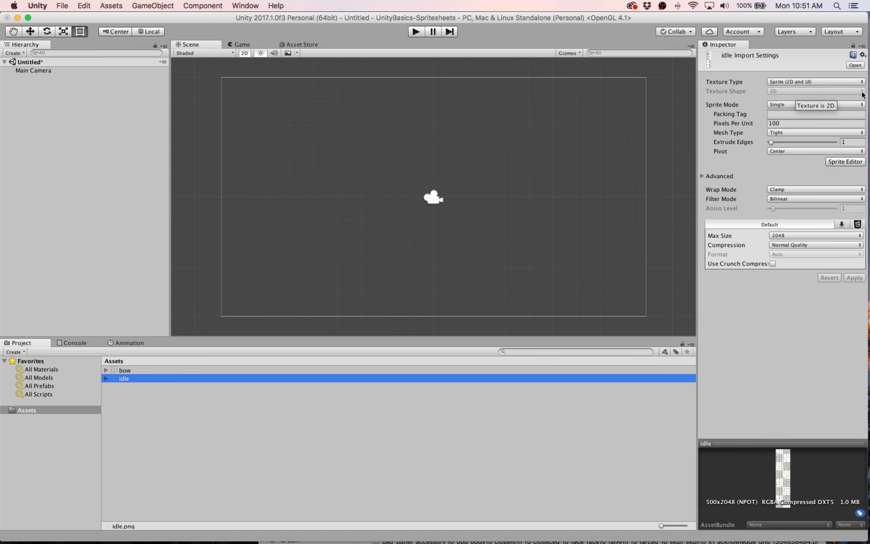
{"action": "left_click", "coordinate": [781, 105]}
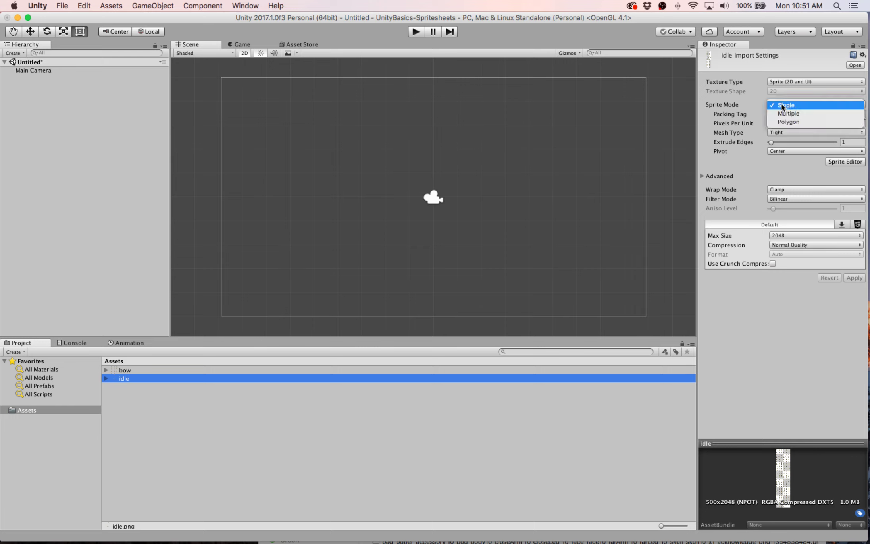
{"action": "left_click", "coordinate": [788, 114]}
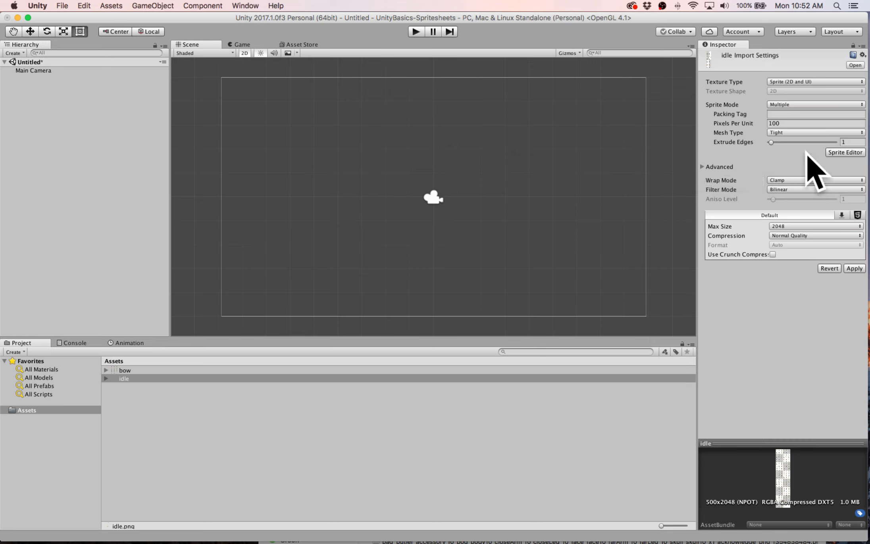
{"action": "left_click", "coordinate": [842, 152]}
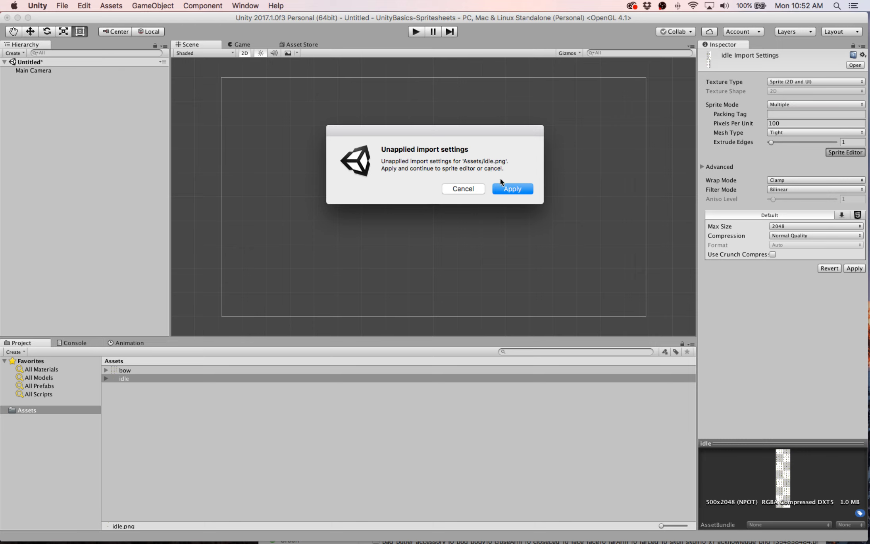
{"action": "left_click", "coordinate": [513, 191]}
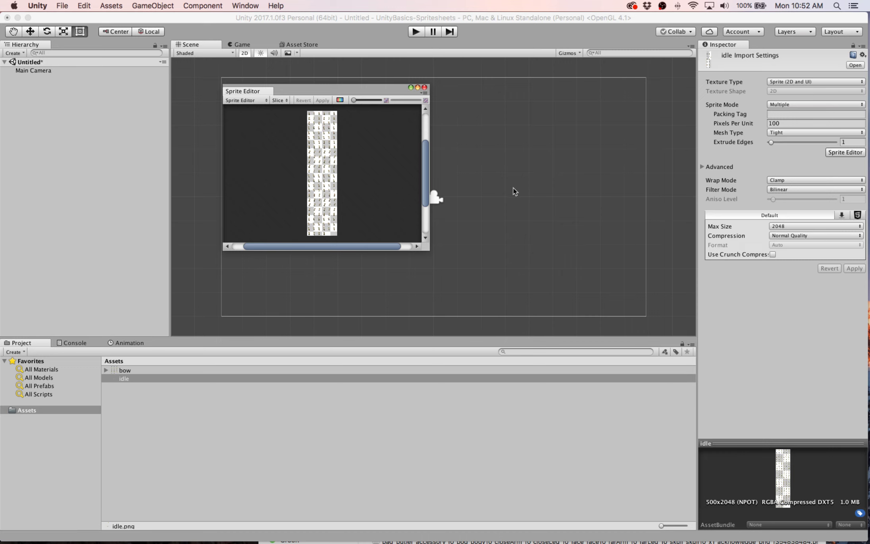
Step: Dock the idle sheet's Sprite Editor beside the Asset Store view and bring the whole sheet into view
{"action": "left_click_drag", "start_coordinate": [308, 91], "coordinate": [272, 74]}
{"action": "left_click_drag", "start_coordinate": [391, 235], "coordinate": [488, 277]}
{"action": "left_click", "coordinate": [246, 5]}
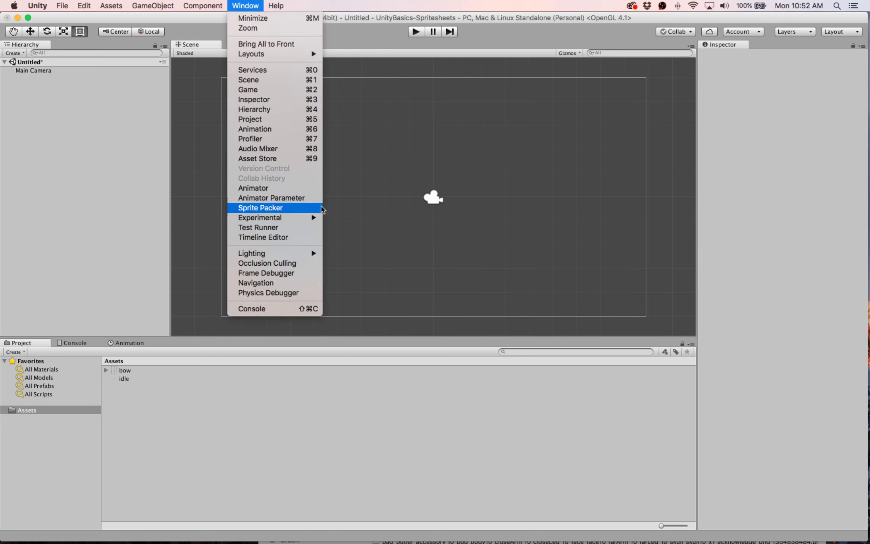
{"action": "left_click", "coordinate": [252, 5]}
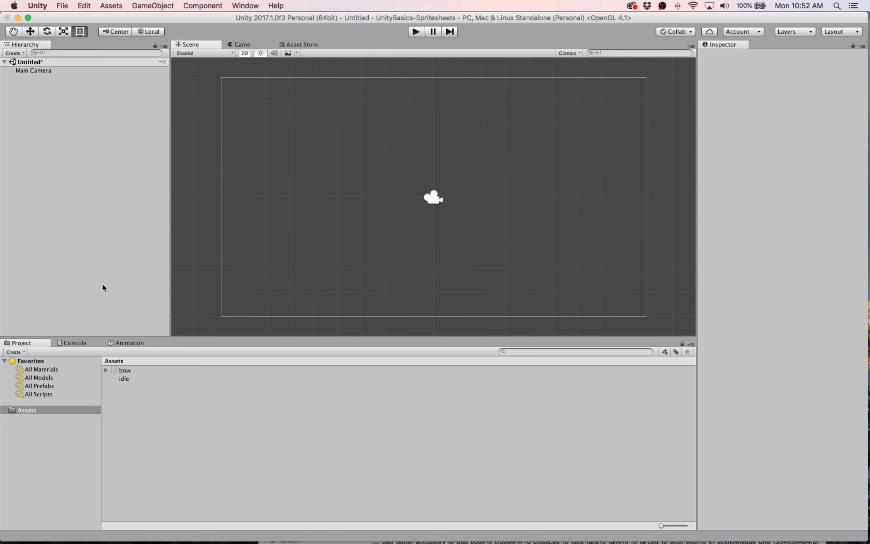
{"action": "left_click", "coordinate": [142, 378]}
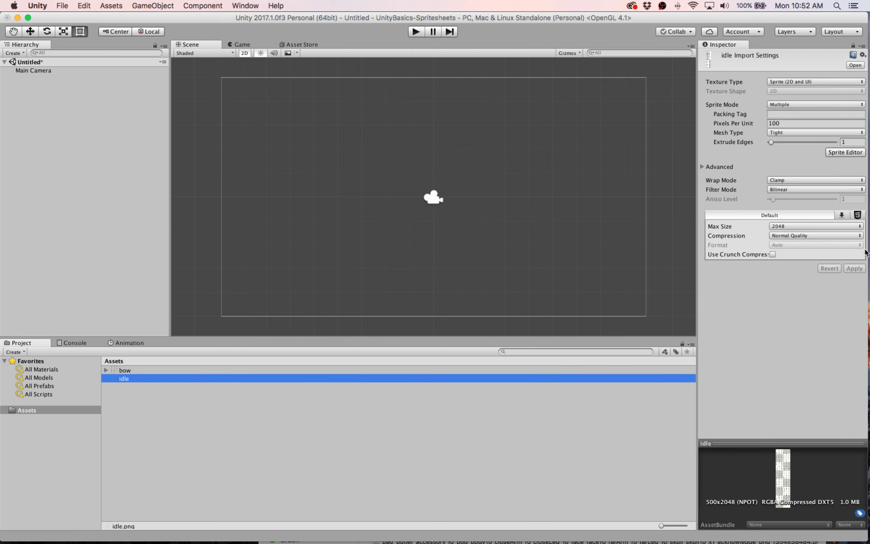
{"action": "left_click", "coordinate": [846, 152]}
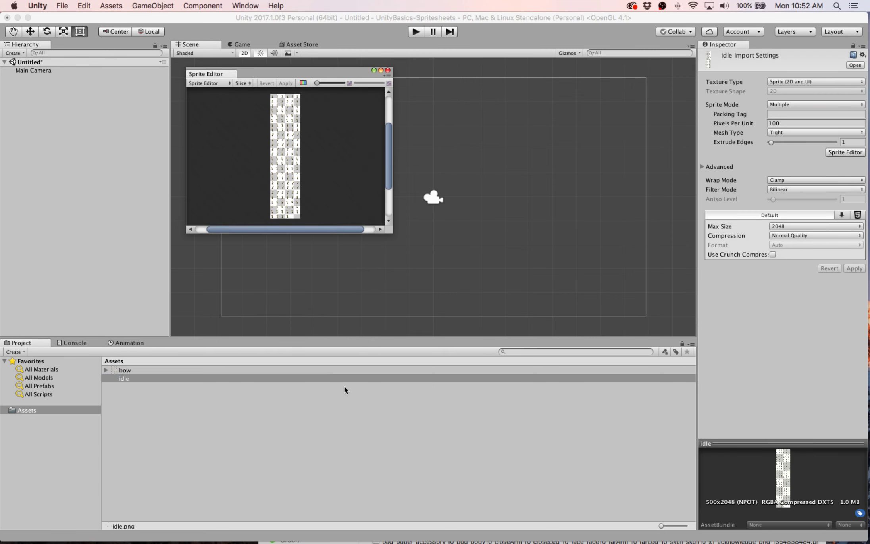
{"action": "left_click_drag", "start_coordinate": [240, 74], "coordinate": [332, 44]}
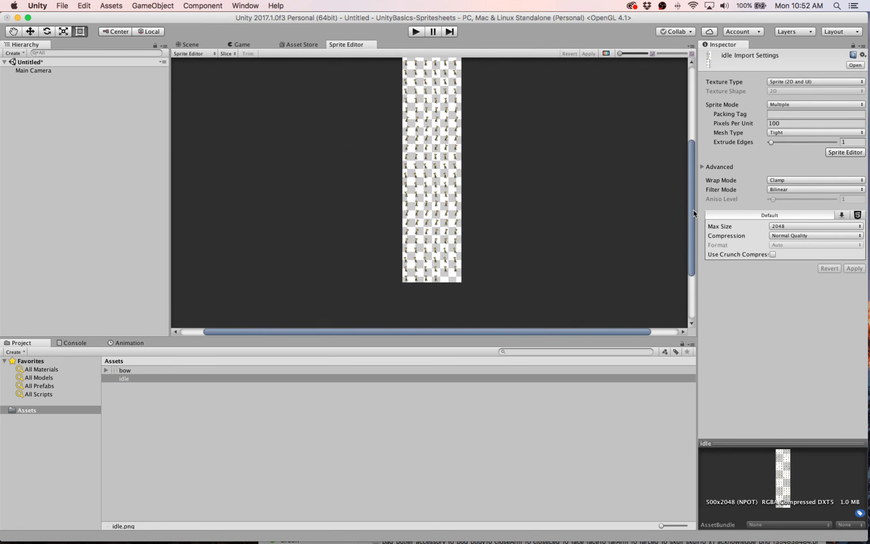
{"action": "left_click_drag", "start_coordinate": [692, 211], "coordinate": [692, 197]}
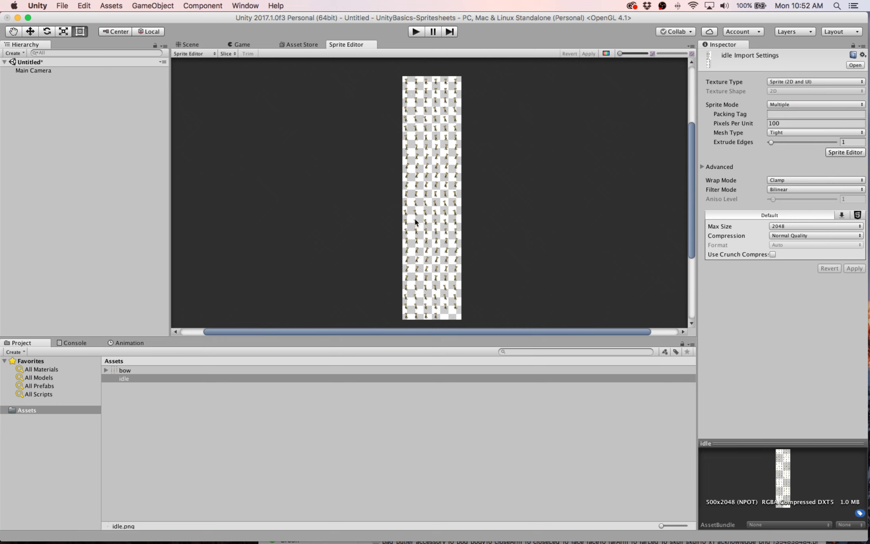
Step: Slice the idle sheet with type Automatic, pivot Center and method Delete Existing, and apply the slices
{"action": "left_click", "coordinate": [226, 54]}
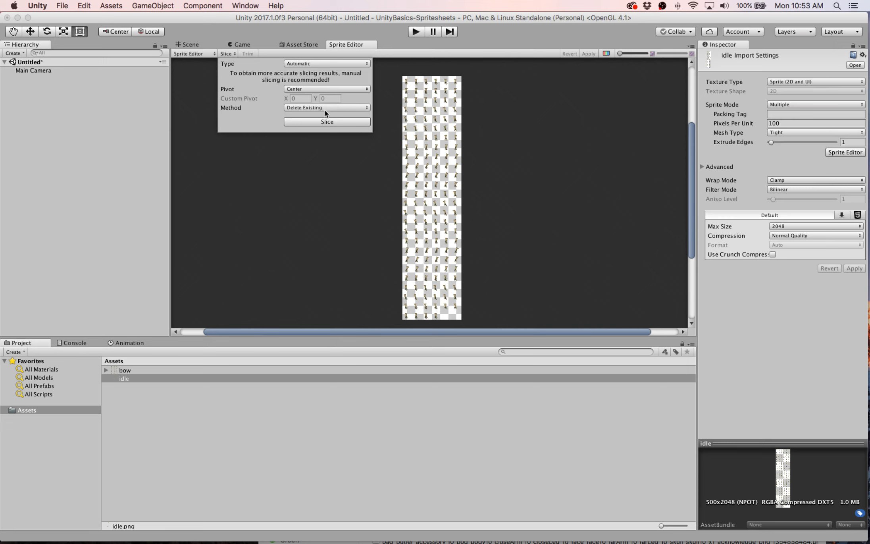
{"action": "left_click", "coordinate": [329, 64]}
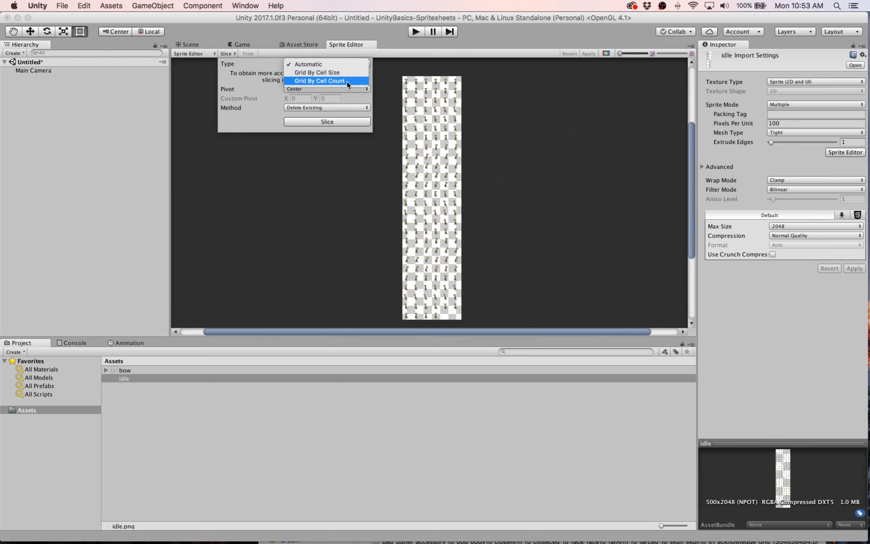
{"action": "left_click", "coordinate": [341, 65]}
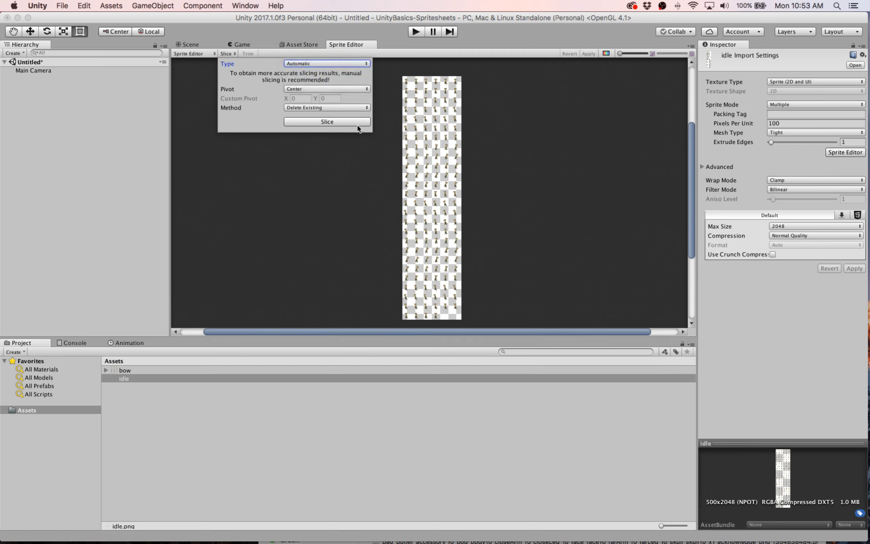
{"action": "left_click", "coordinate": [355, 125]}
{"action": "scroll", "coordinate": [442, 181], "scroll_direction": "up", "scroll_amount": 5}
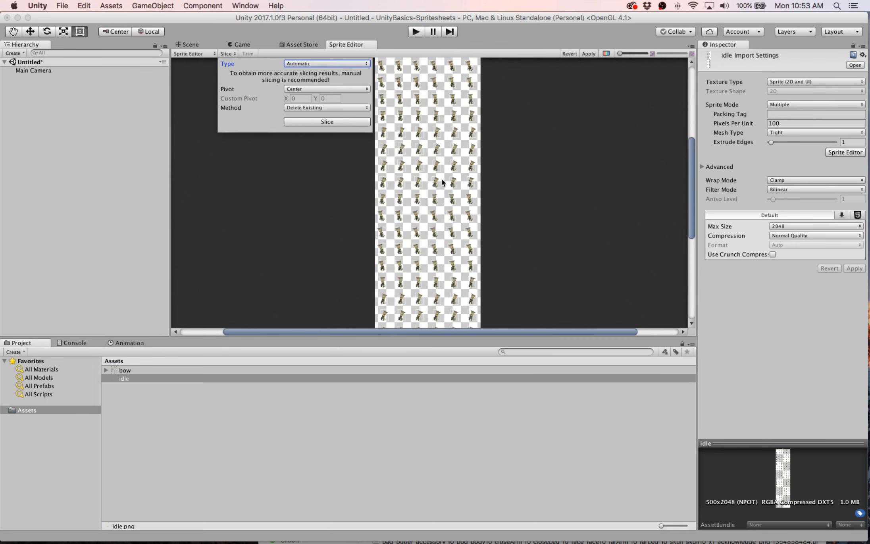
{"action": "scroll", "coordinate": [419, 161], "scroll_direction": "up", "scroll_amount": 5}
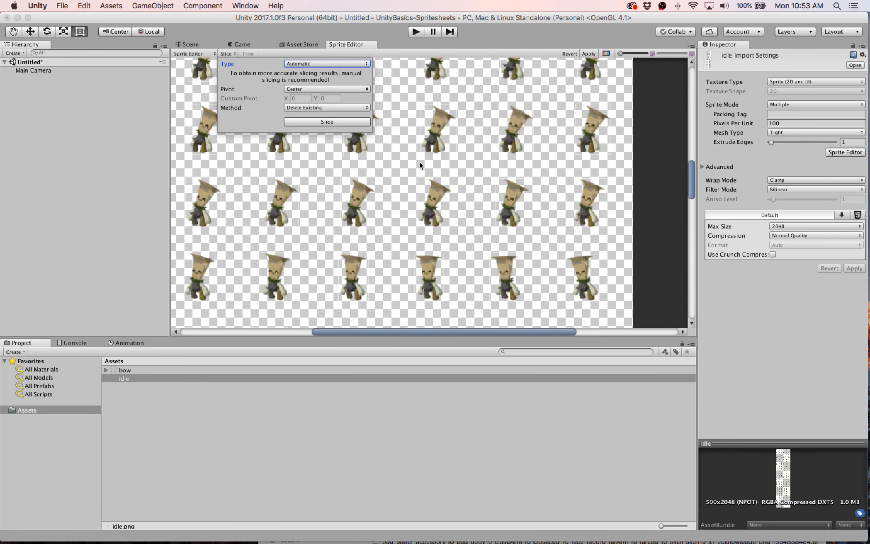
{"action": "scroll", "coordinate": [418, 165], "scroll_direction": "down", "scroll_amount": 1}
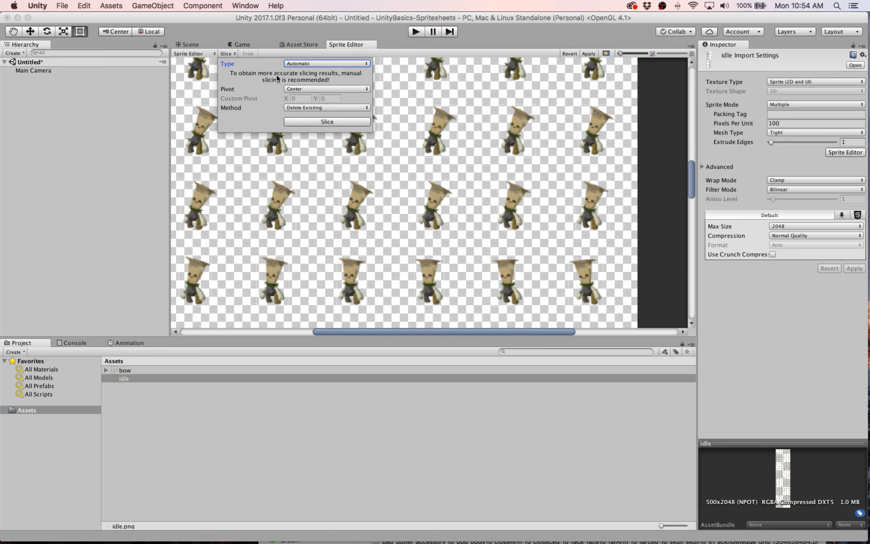
{"action": "left_click", "coordinate": [306, 64]}
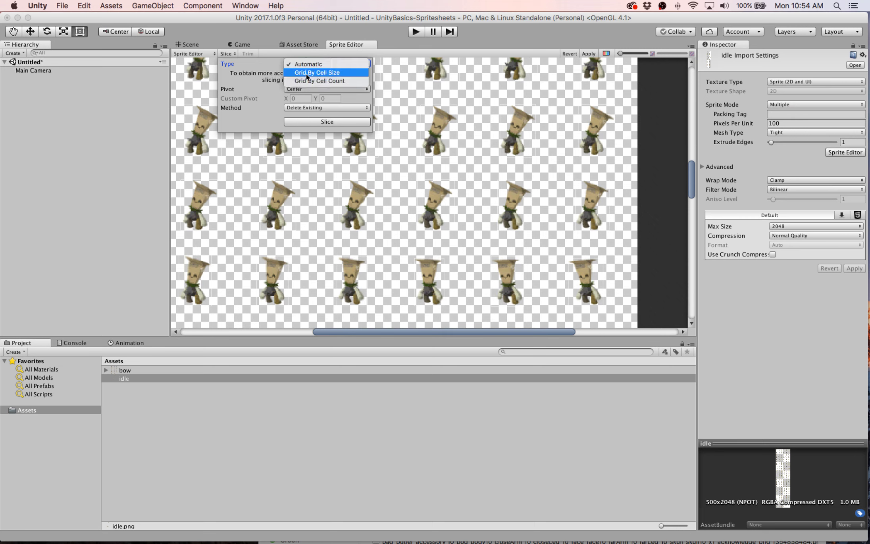
{"action": "left_click", "coordinate": [264, 63]}
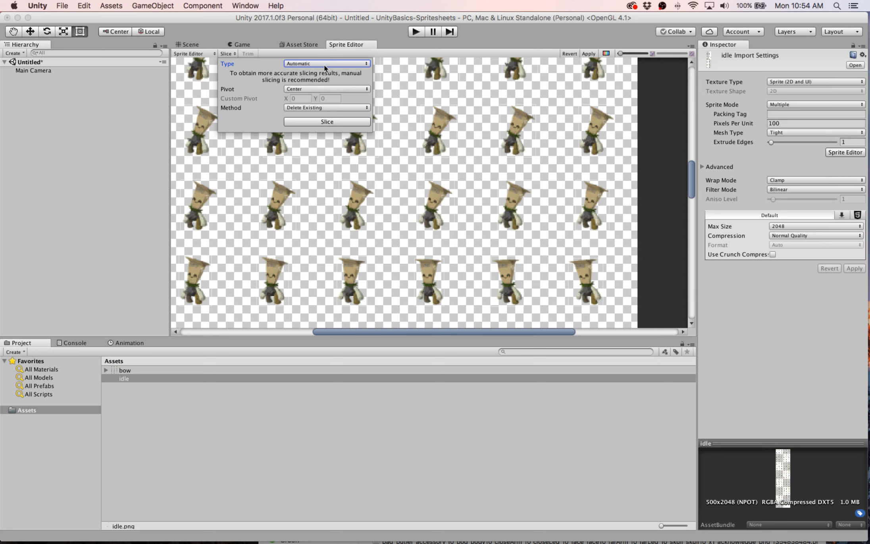
{"action": "left_click", "coordinate": [343, 125]}
{"action": "left_click", "coordinate": [588, 55]}
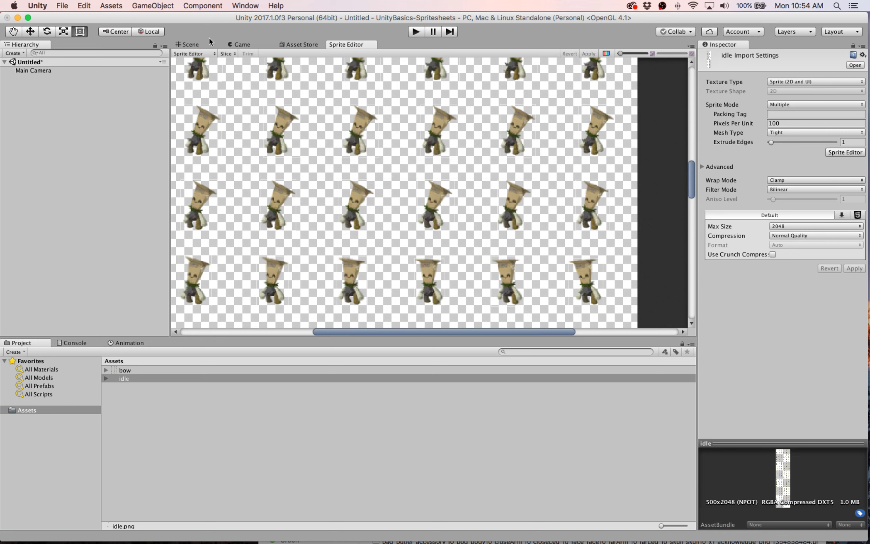
Step: Place the sliced idle sheet in the lower-left part of the scene's camera frame and save its animation as IdleAnimation in Assets
{"action": "left_click", "coordinate": [198, 44]}
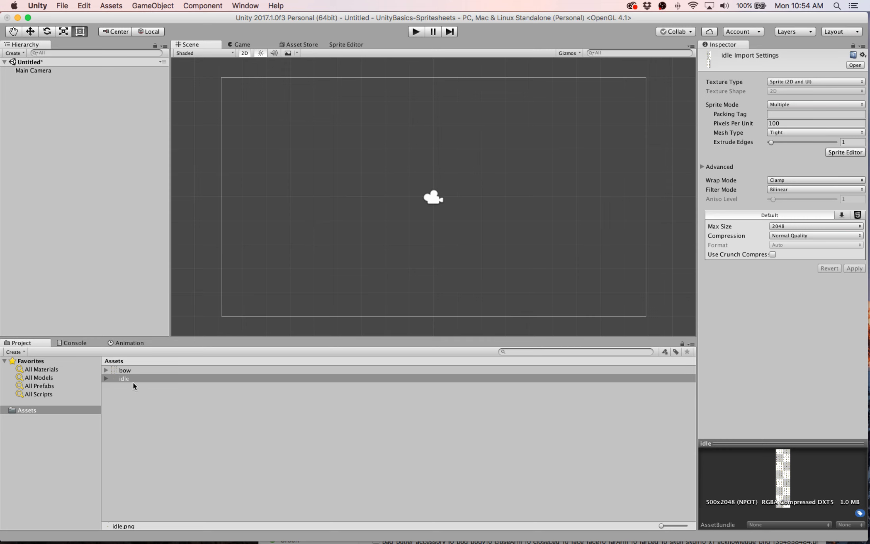
{"action": "left_click_drag", "start_coordinate": [125, 380], "coordinate": [333, 260]}
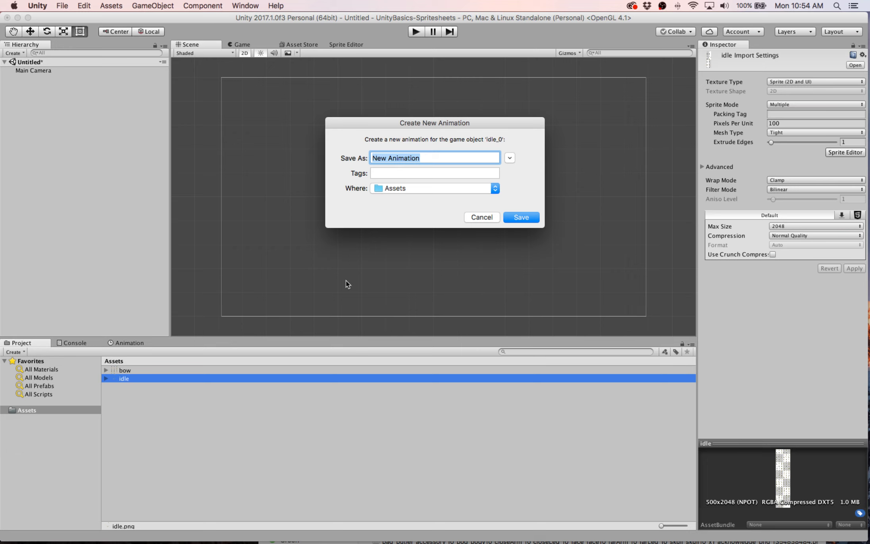
{"action": "type", "text": "IdleAnimation"}
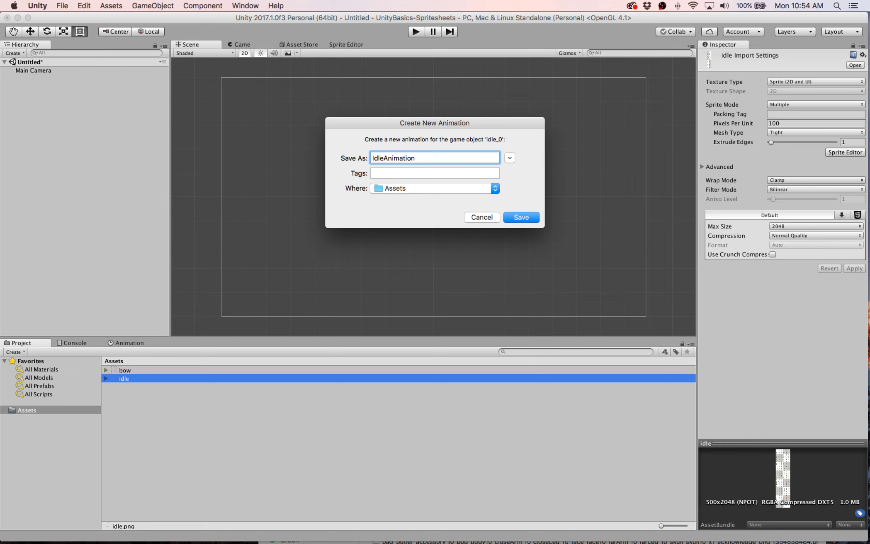
{"action": "left_click", "coordinate": [525, 219]}
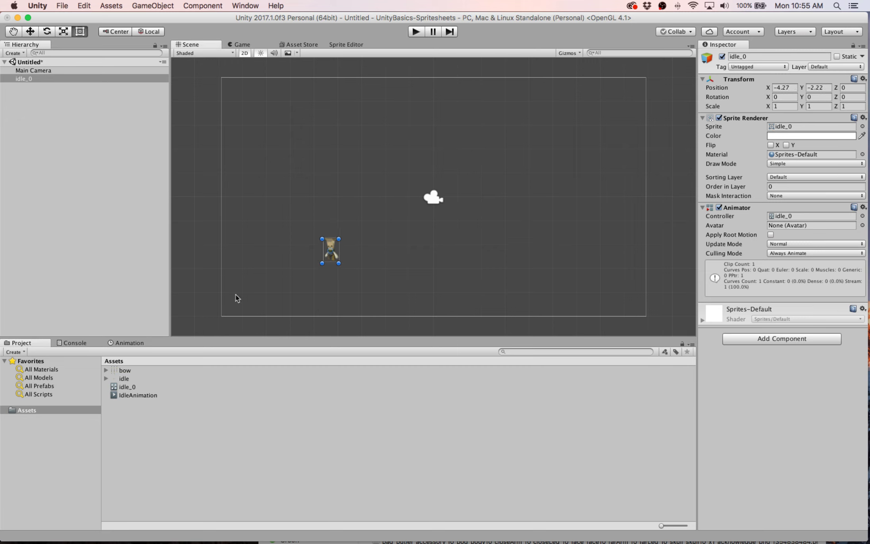
Step: Inspect the idle_0 controller, IdleAnimation and idle sheet in Assets, and briefly run the game to check the idle animation
{"action": "left_click", "coordinate": [160, 388]}
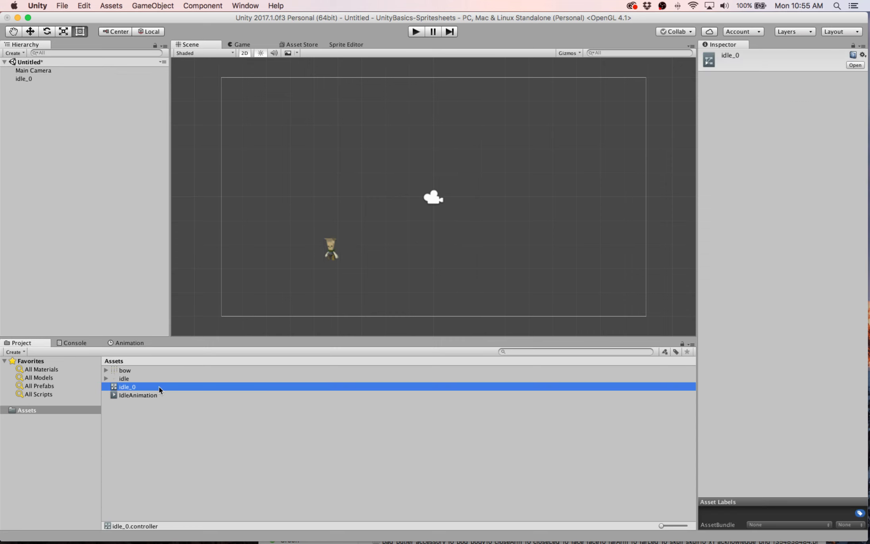
{"action": "left_click", "coordinate": [155, 396]}
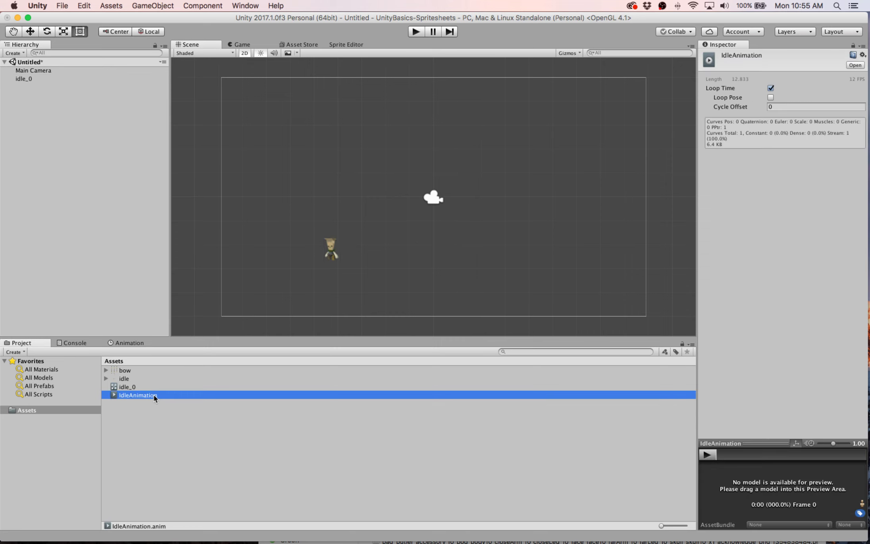
{"action": "left_click", "coordinate": [146, 386]}
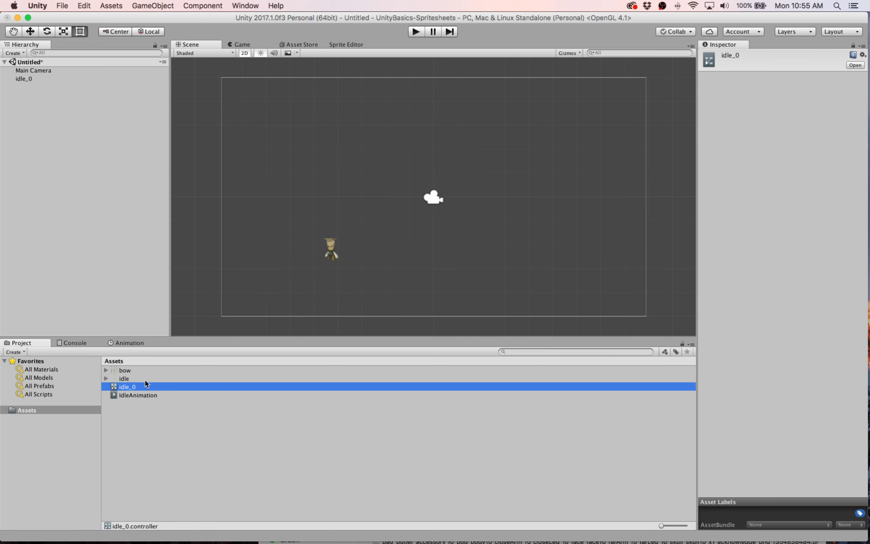
{"action": "left_click", "coordinate": [146, 379]}
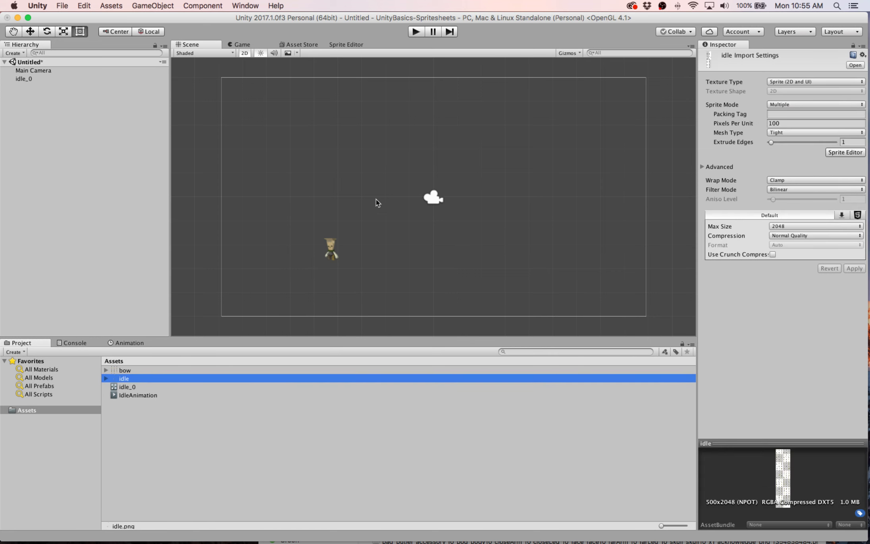
{"action": "left_click", "coordinate": [415, 32]}
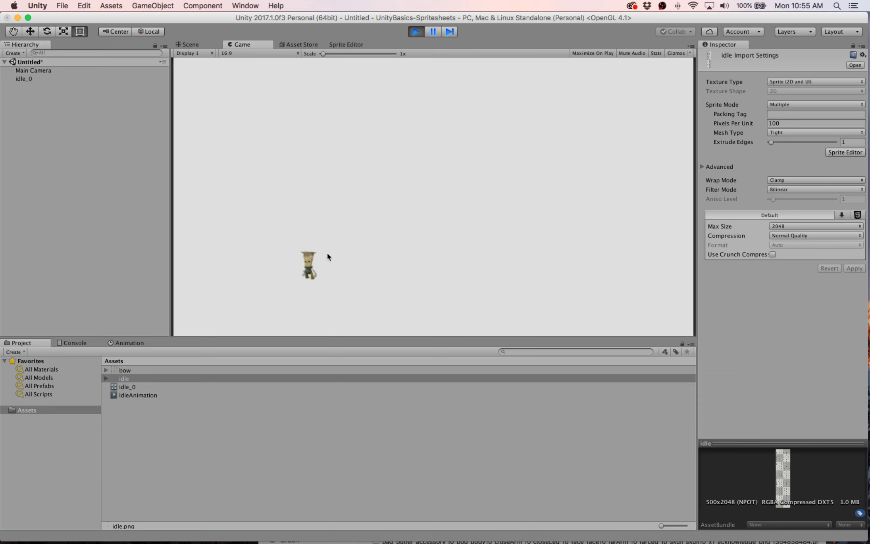
{"action": "left_click", "coordinate": [416, 31]}
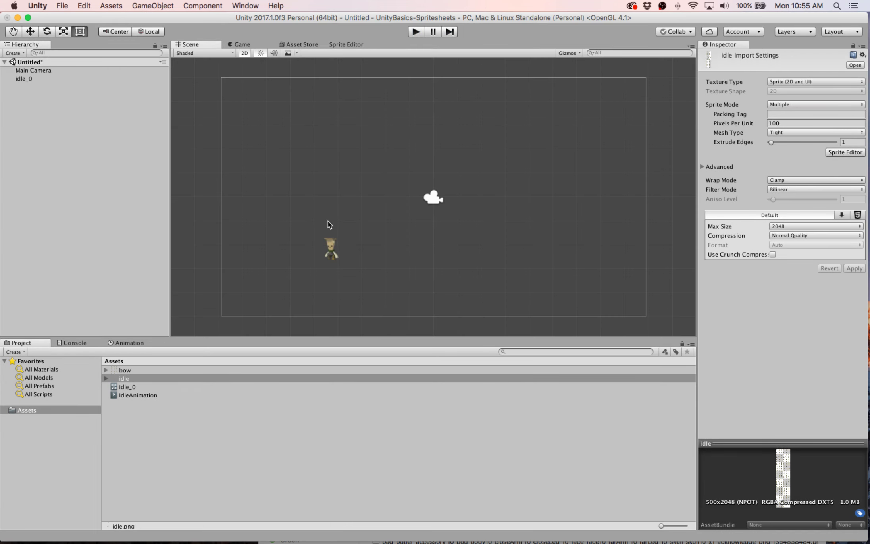
Step: Enlarge the idle_0 sprite uniformly to a scale of about 3.27 and briefly run the game to check it
{"action": "left_click", "coordinate": [333, 247]}
{"action": "left_click_drag", "start_coordinate": [322, 237], "coordinate": [285, 184]}
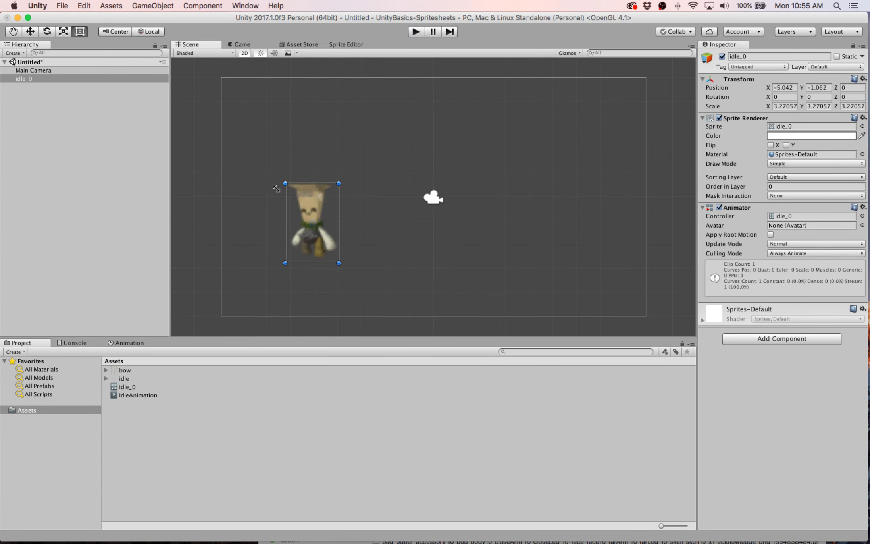
{"action": "left_click", "coordinate": [419, 32]}
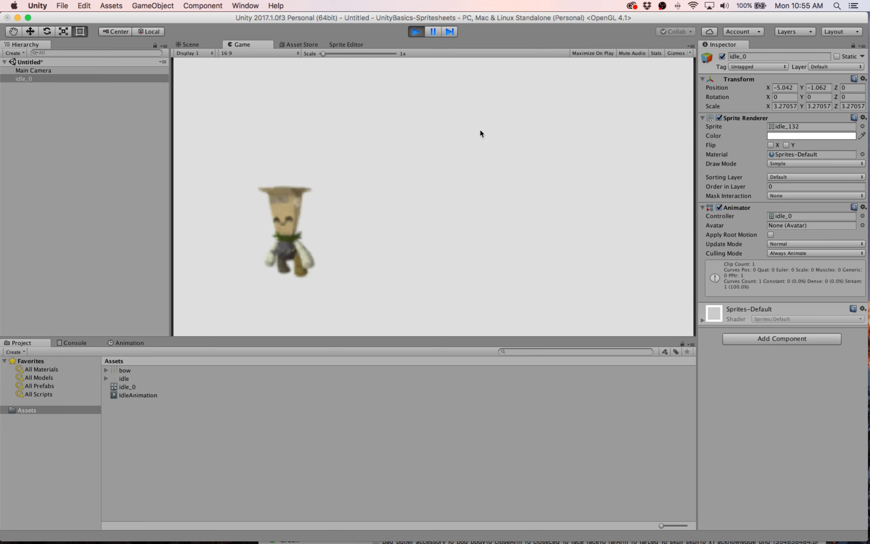
{"action": "left_click", "coordinate": [415, 31]}
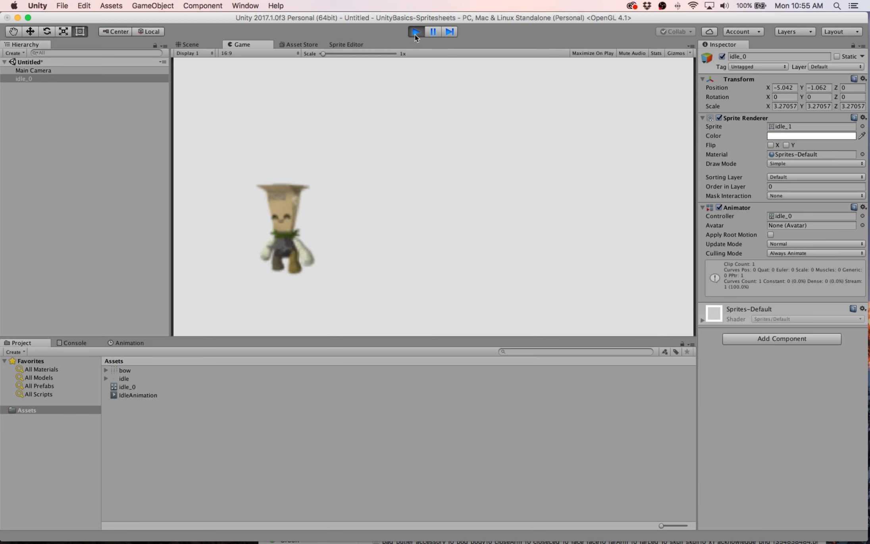
Step: Turn Loop Time off and back on for the IdleAnimation clip
{"action": "left_click", "coordinate": [172, 397]}
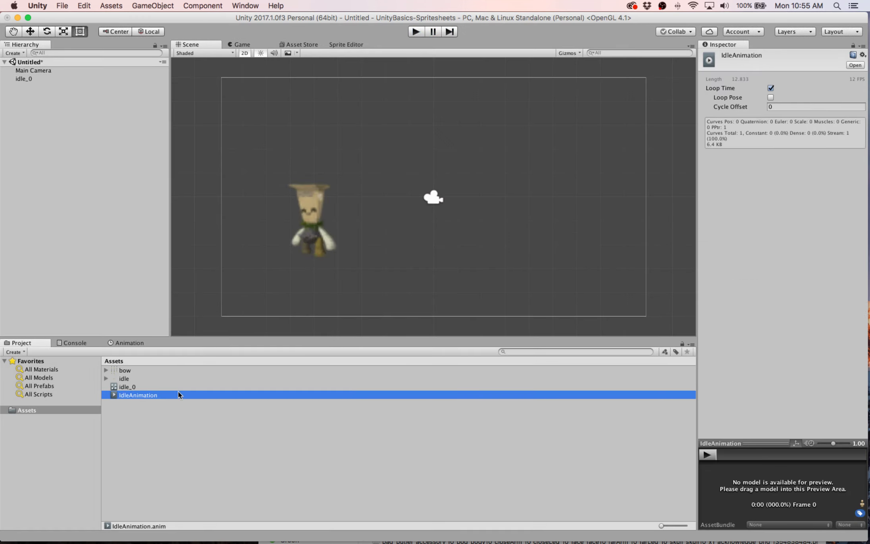
{"action": "left_click", "coordinate": [771, 88]}
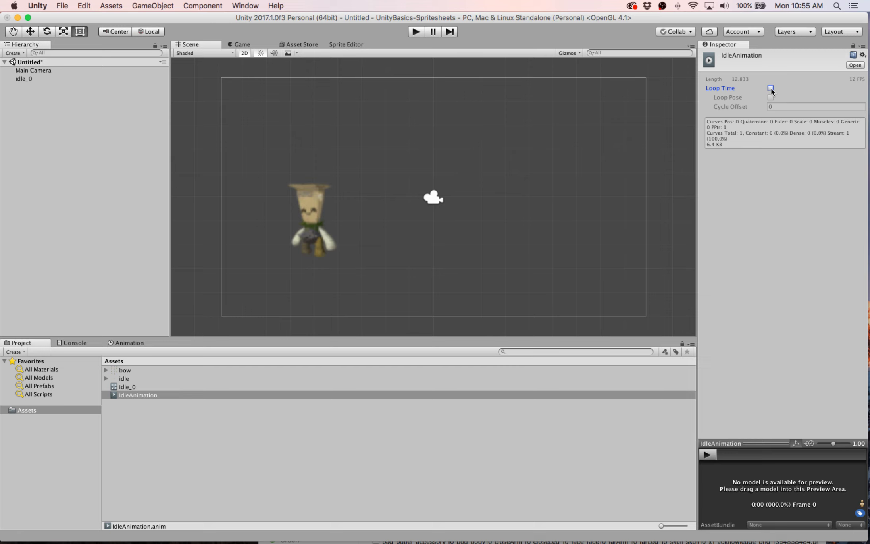
{"action": "left_click", "coordinate": [770, 88]}
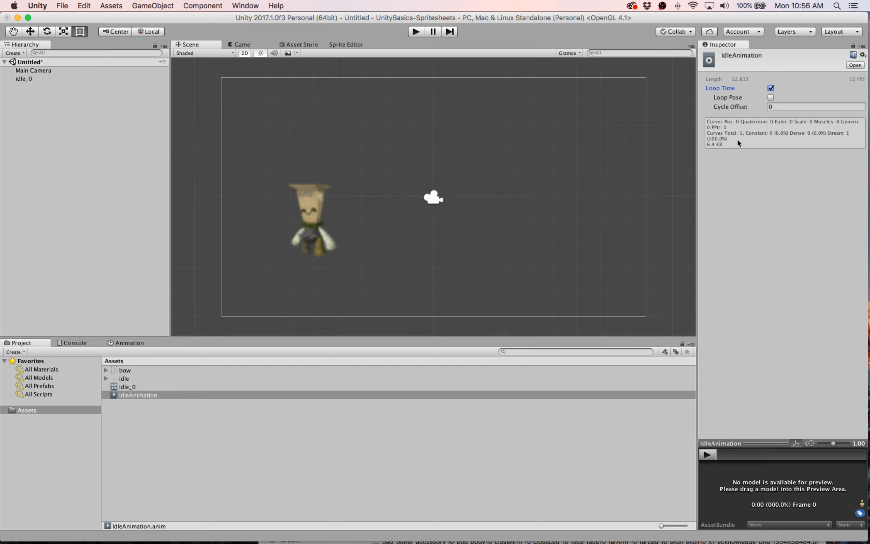
Step: Set the IdleAnimation clip's Samples to 30 in the Animation window and briefly run the game to check the playback speed
{"action": "left_click", "coordinate": [129, 343]}
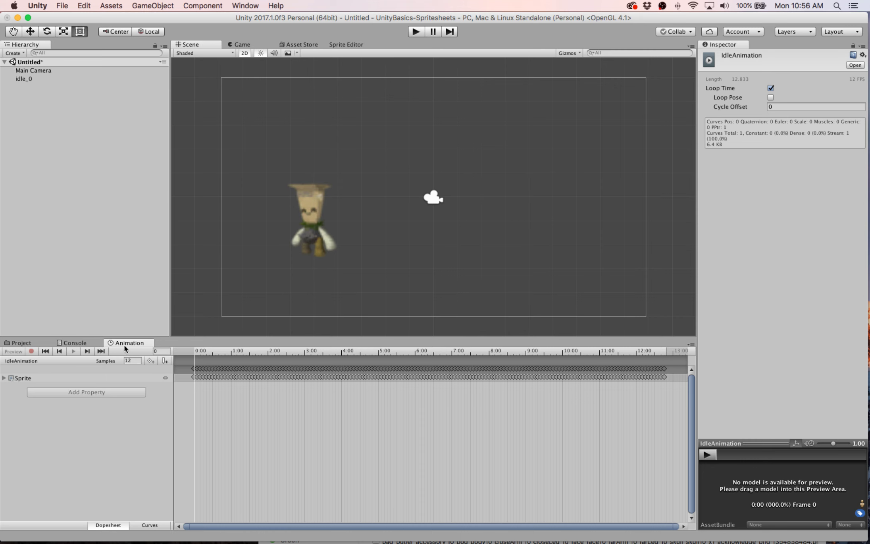
{"action": "left_click", "coordinate": [243, 6]}
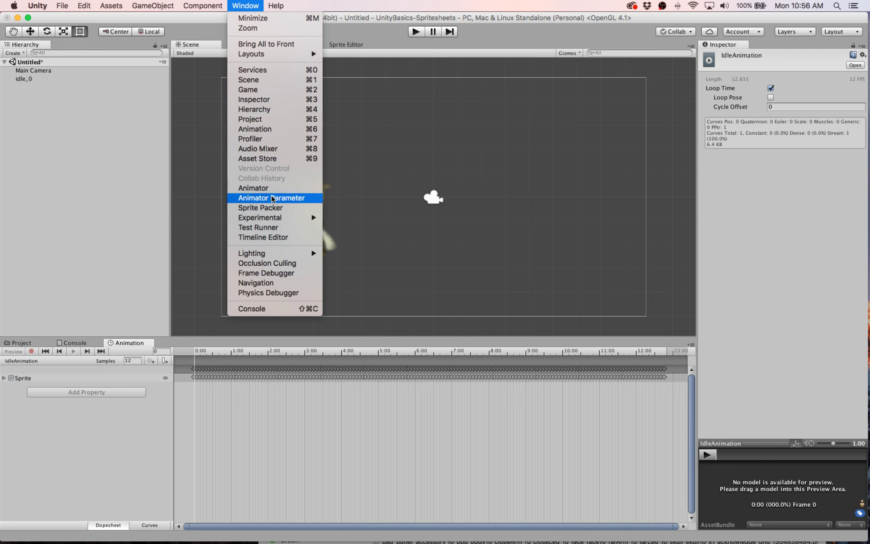
{"action": "mouse_move", "coordinate": [277, 219]}
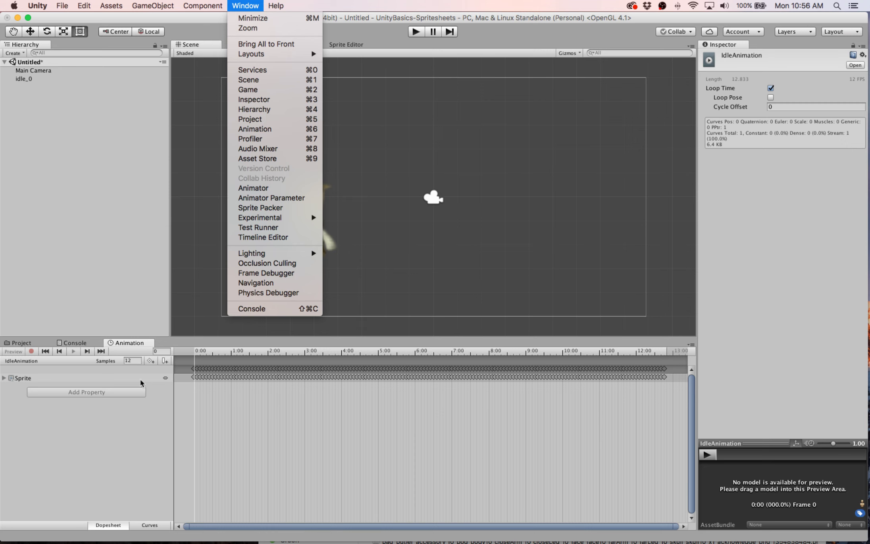
{"action": "left_click", "coordinate": [121, 343]}
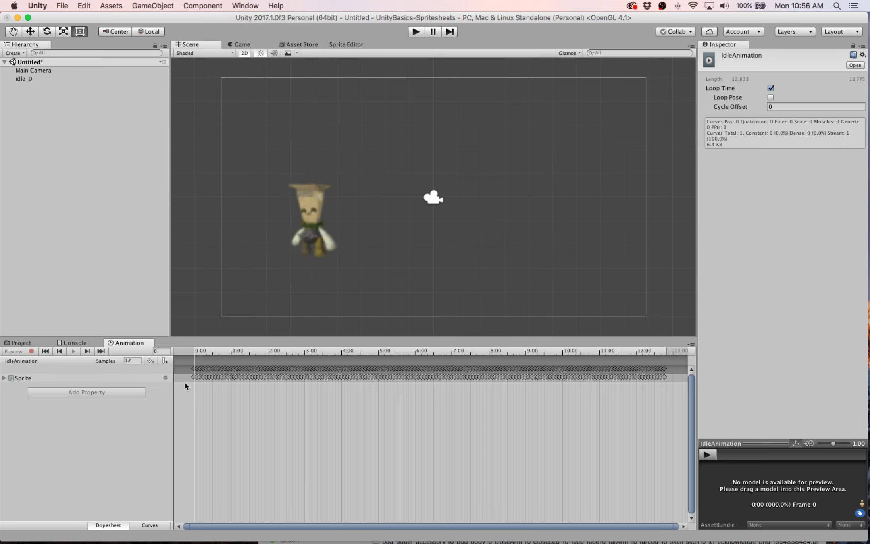
{"action": "left_click", "coordinate": [3, 378]}
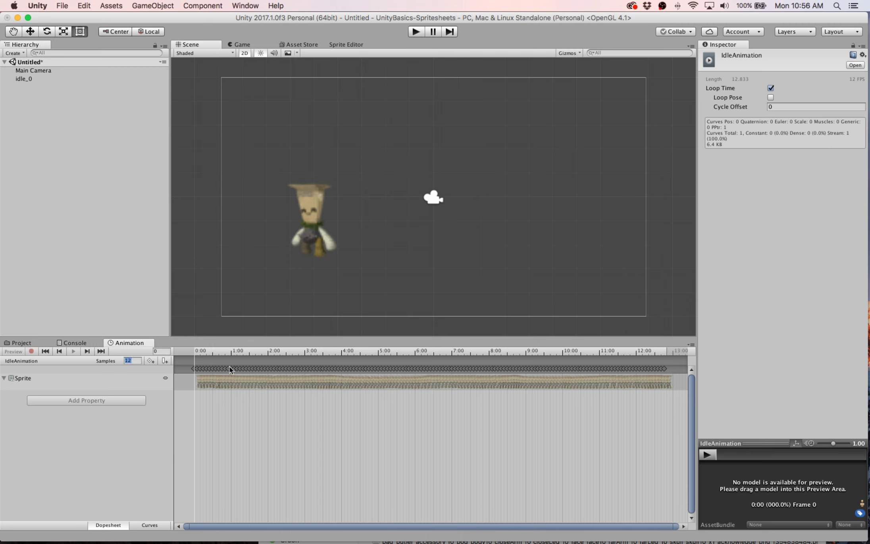
{"action": "key", "text": "Return"}
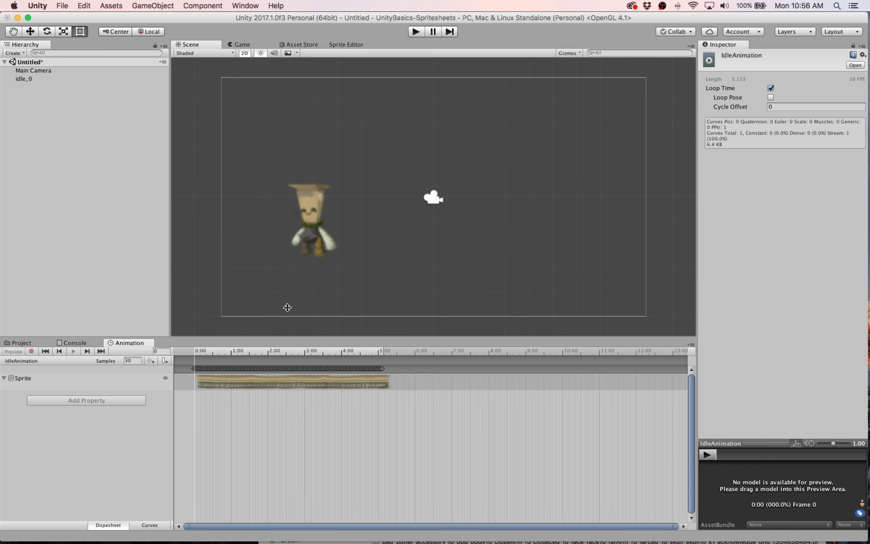
{"action": "left_click", "coordinate": [416, 32]}
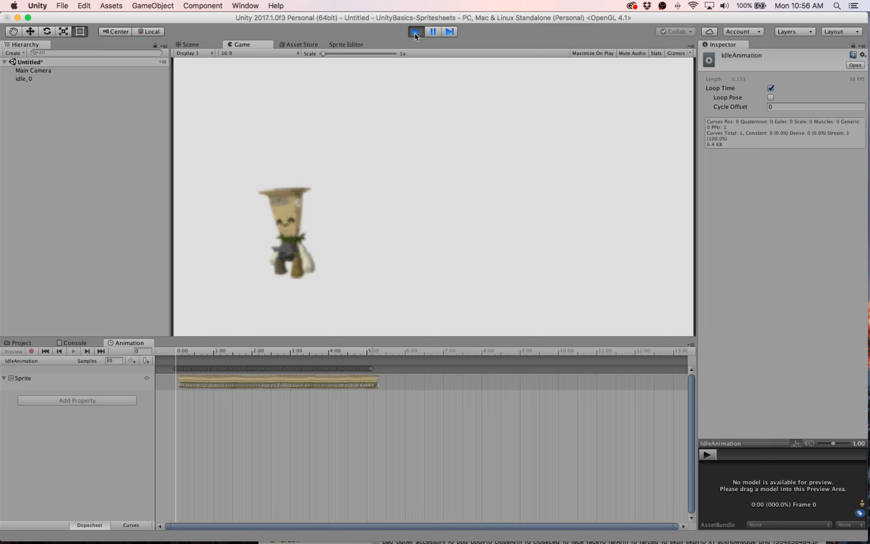
{"action": "left_click", "coordinate": [416, 35]}
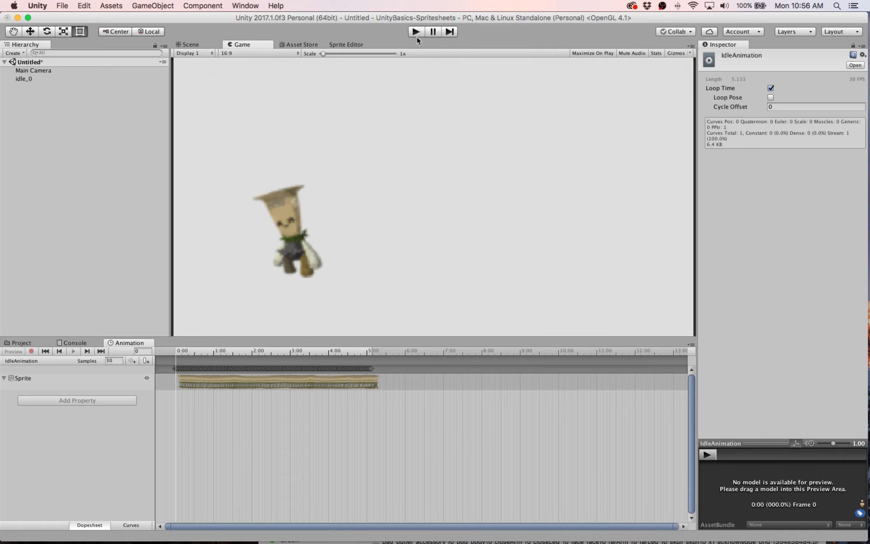
Step: Open the idle sheet in the Sprite Editor and configure slicing as Grid By Cell Count with 6 columns
{"action": "left_click", "coordinate": [27, 345]}
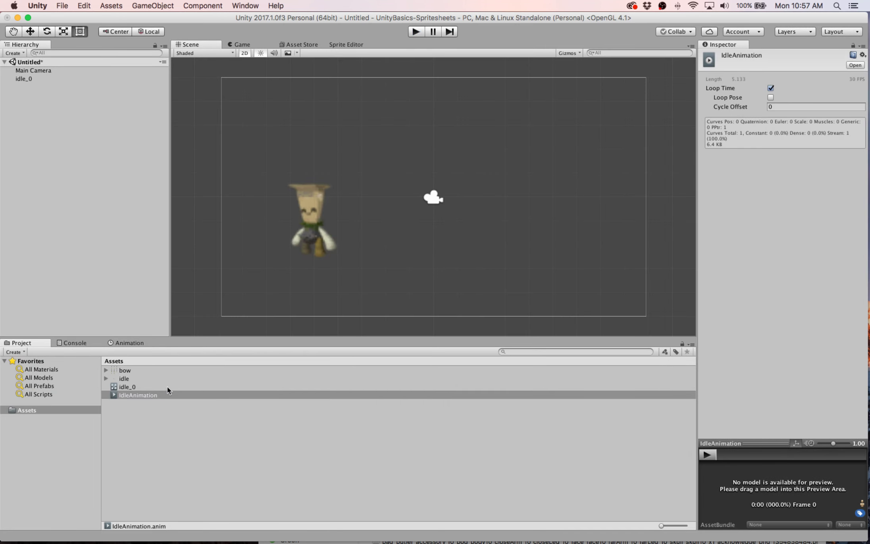
{"action": "left_click", "coordinate": [129, 379]}
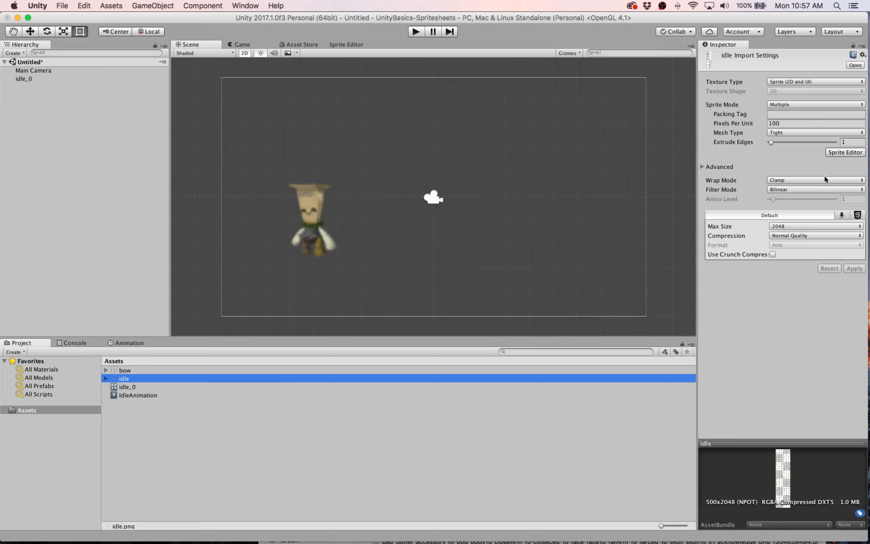
{"action": "left_click", "coordinate": [834, 153]}
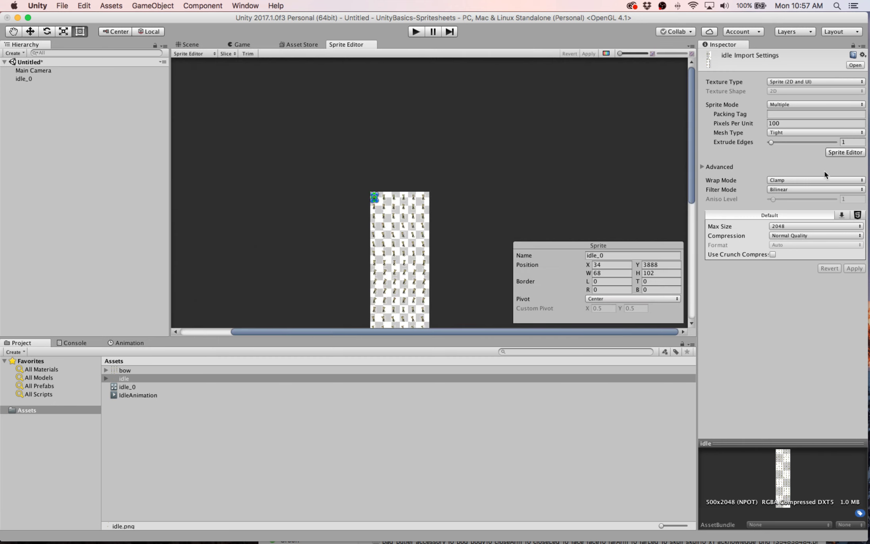
{"action": "scroll", "coordinate": [326, 207], "scroll_direction": "up", "scroll_amount": 3}
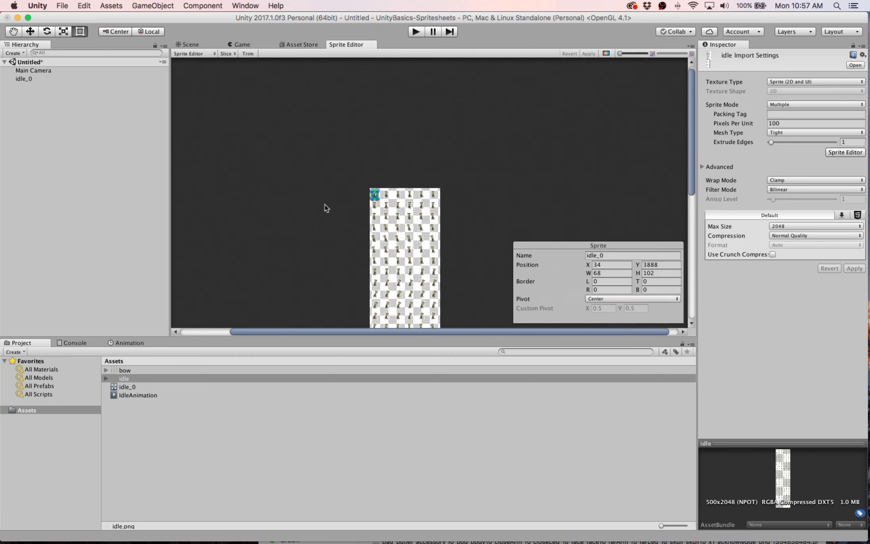
{"action": "left_click", "coordinate": [228, 54]}
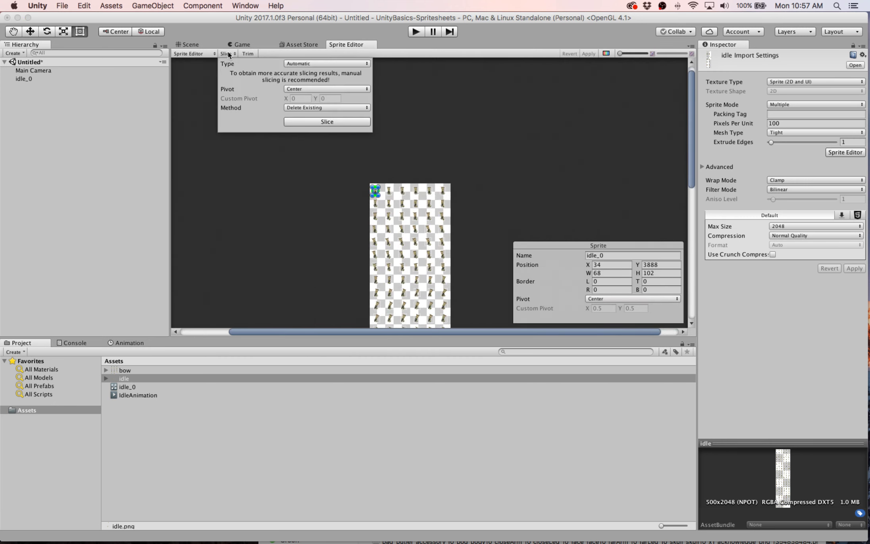
{"action": "left_click", "coordinate": [326, 63]}
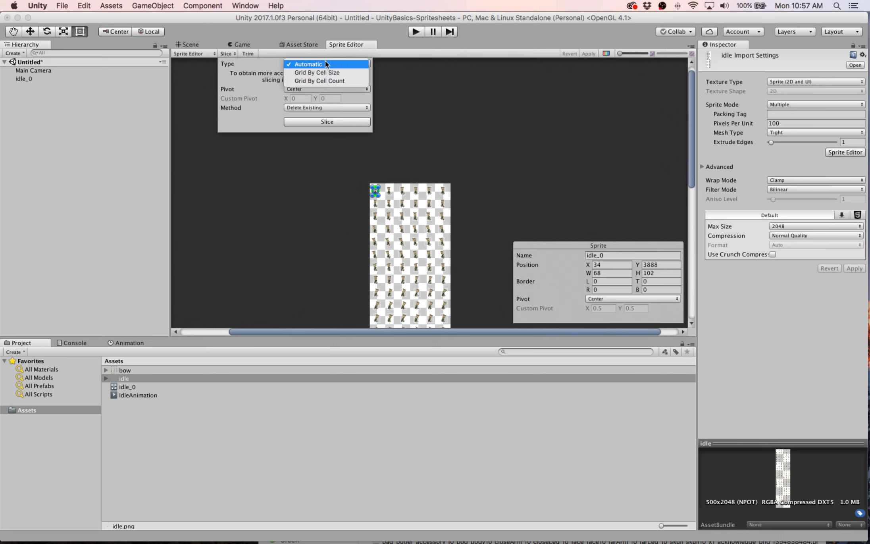
{"action": "left_click", "coordinate": [334, 81]}
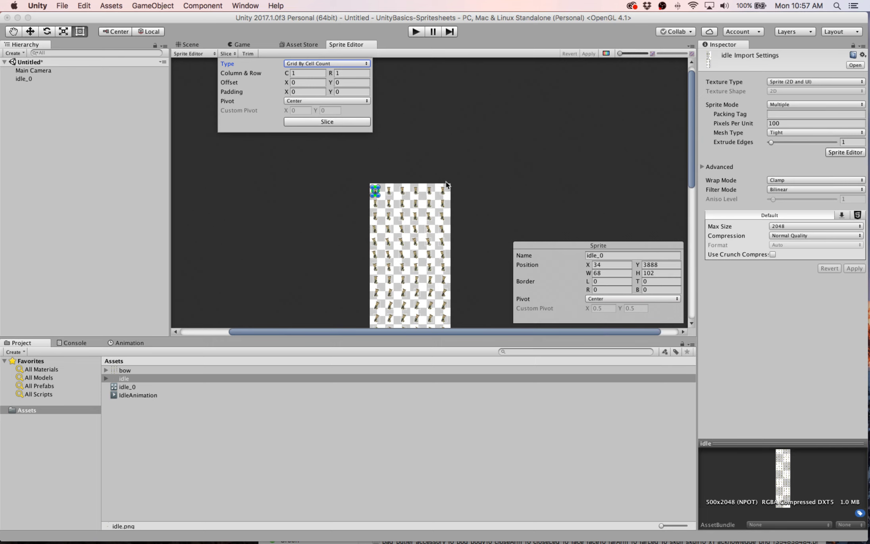
{"action": "left_click", "coordinate": [304, 73]}
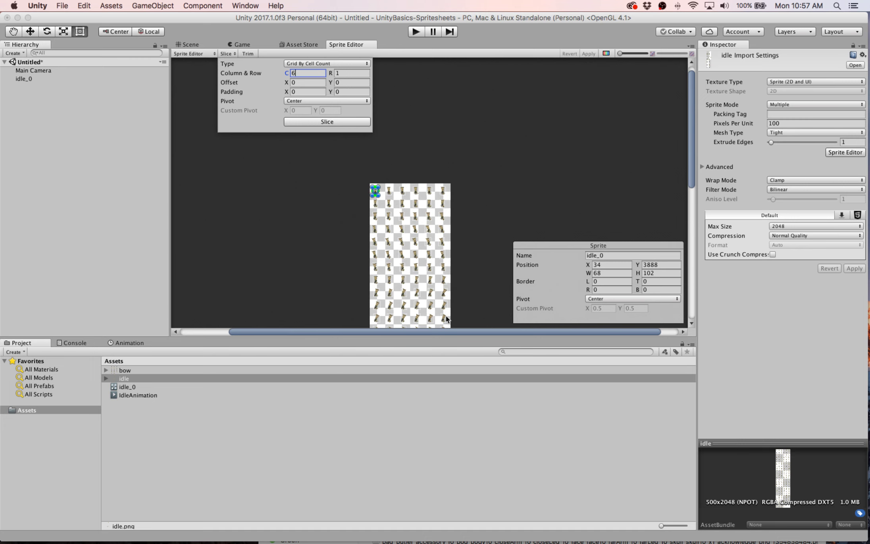
Step: Set the grid to 26 rows, slice the idle sheet with a Center pivot, and apply the slices
{"action": "scroll", "coordinate": [473, 287], "scroll_direction": "down", "scroll_amount": 3}
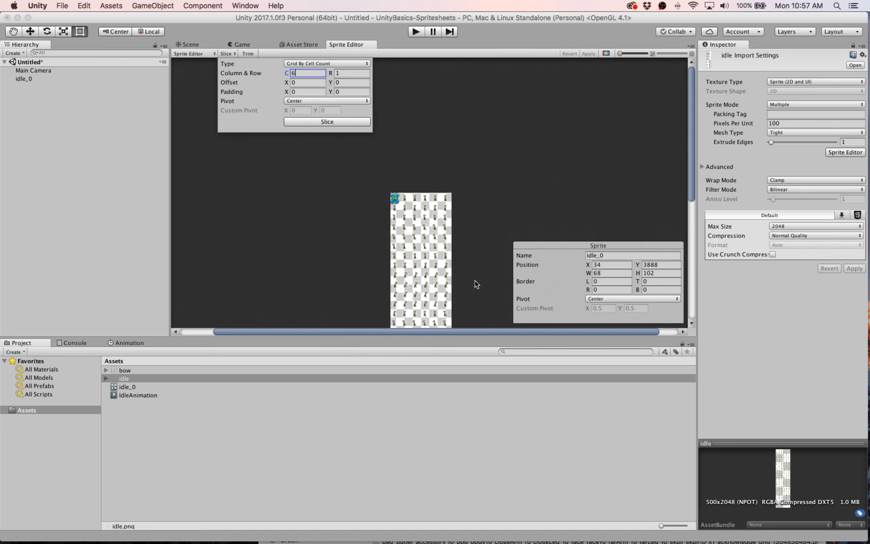
{"action": "left_click_drag", "start_coordinate": [691, 191], "coordinate": [690, 252]}
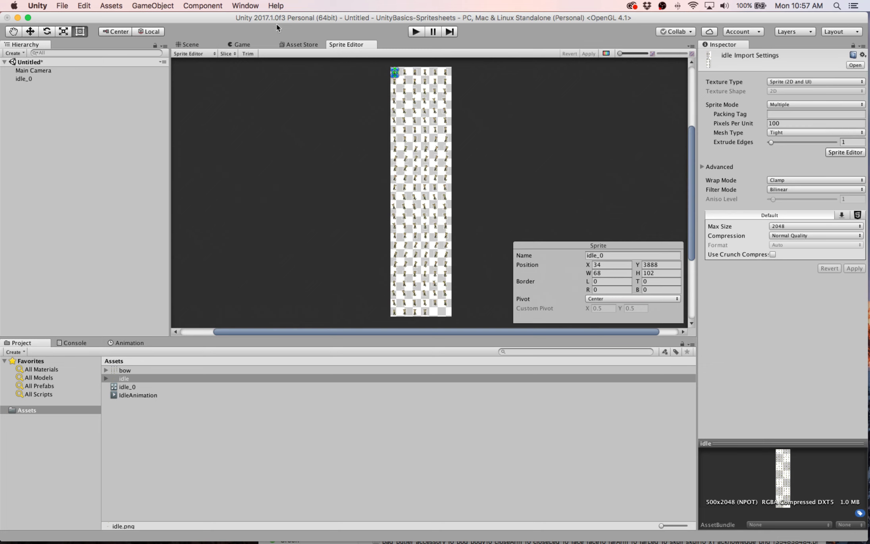
{"action": "left_click", "coordinate": [225, 54]}
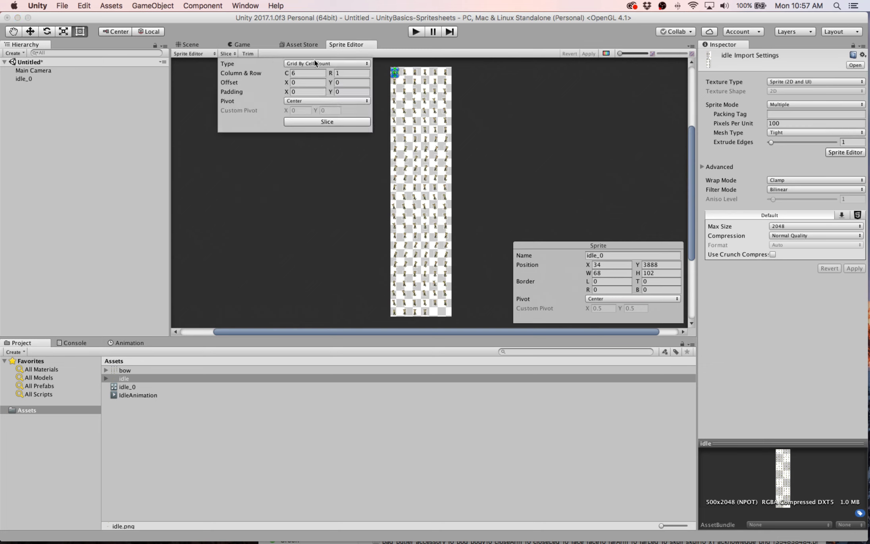
{"action": "left_click", "coordinate": [348, 72]}
{"action": "left_click", "coordinate": [358, 122]}
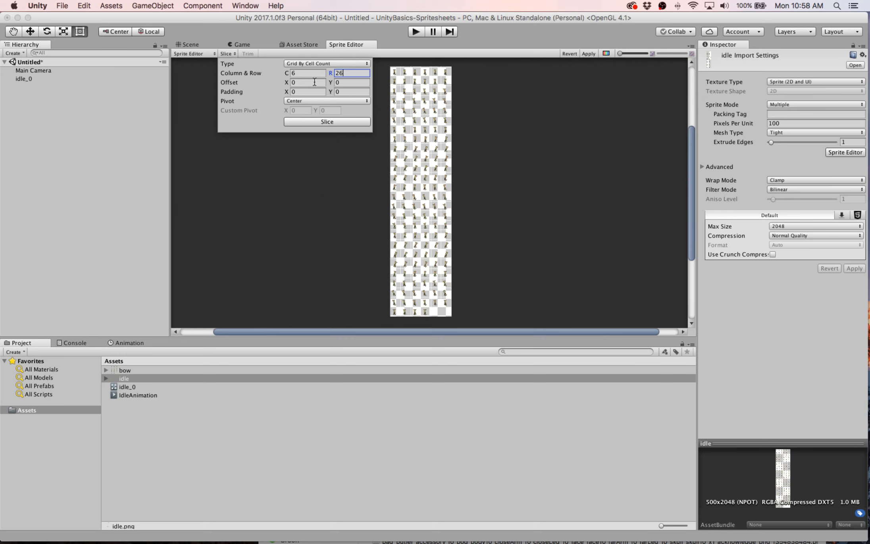
{"action": "left_click", "coordinate": [593, 54]}
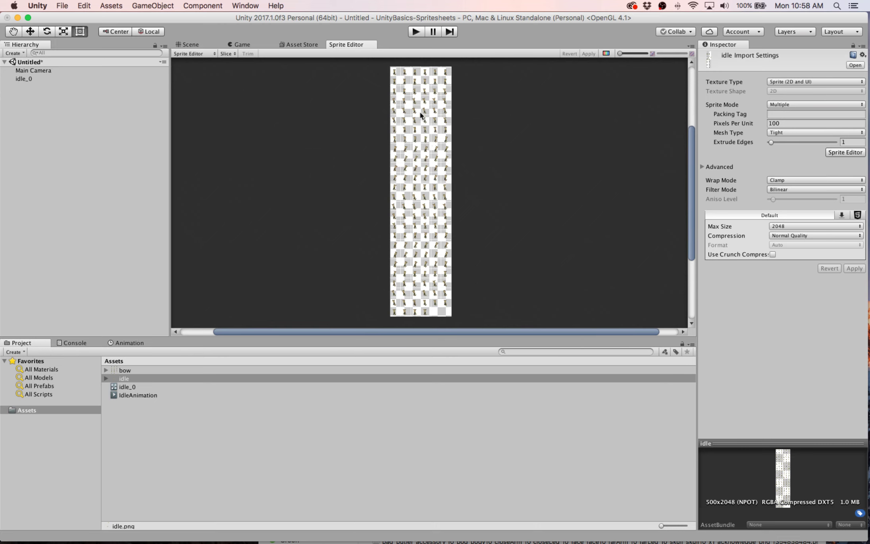
Step: Return to the scene, briefly run the game to check the re-sliced idle animation, and review its timeline in the Animation window
{"action": "left_click", "coordinate": [195, 46]}
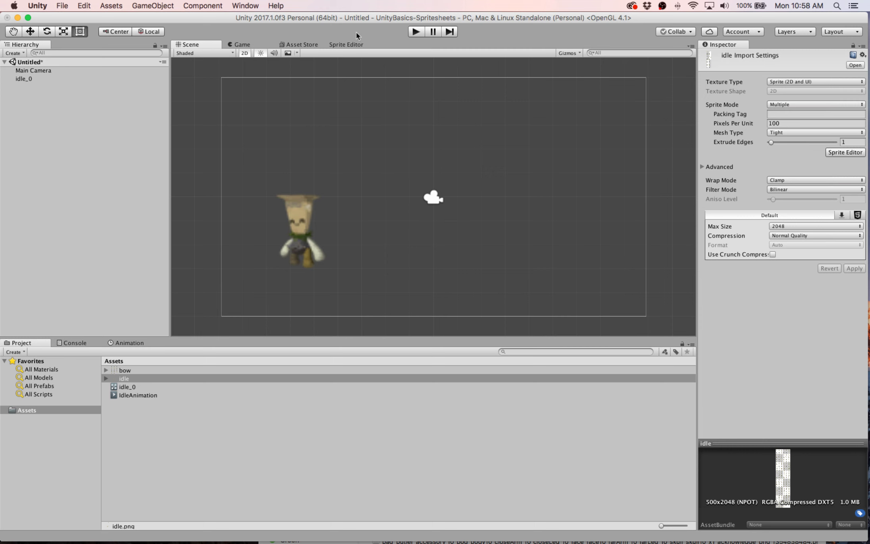
{"action": "left_click", "coordinate": [414, 32]}
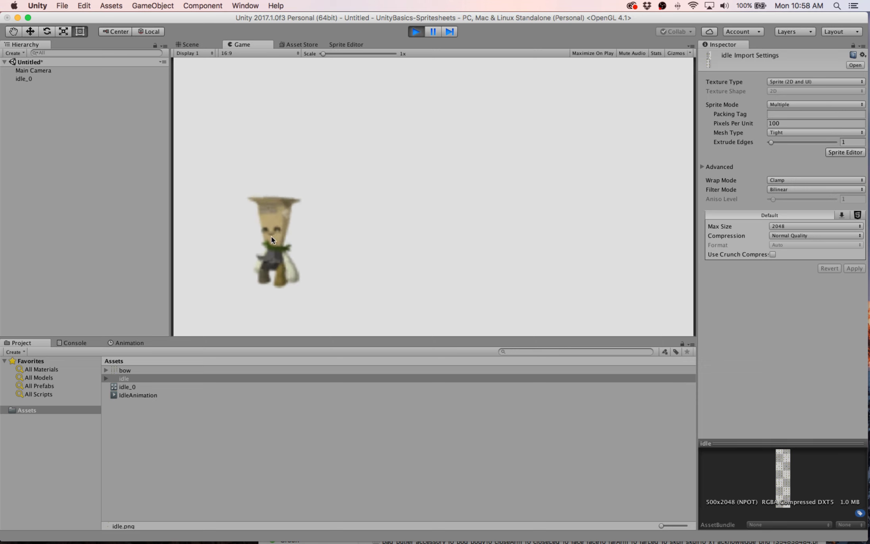
{"action": "left_click", "coordinate": [415, 33]}
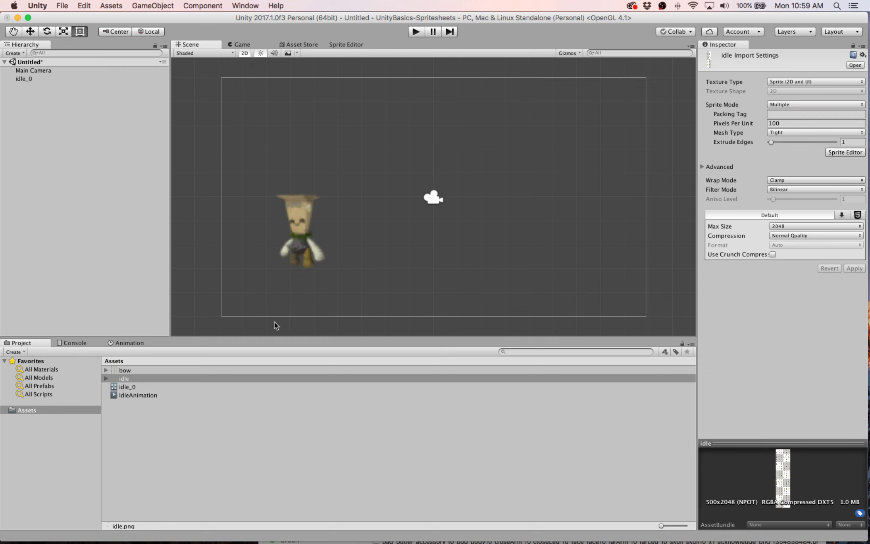
{"action": "left_click", "coordinate": [128, 344]}
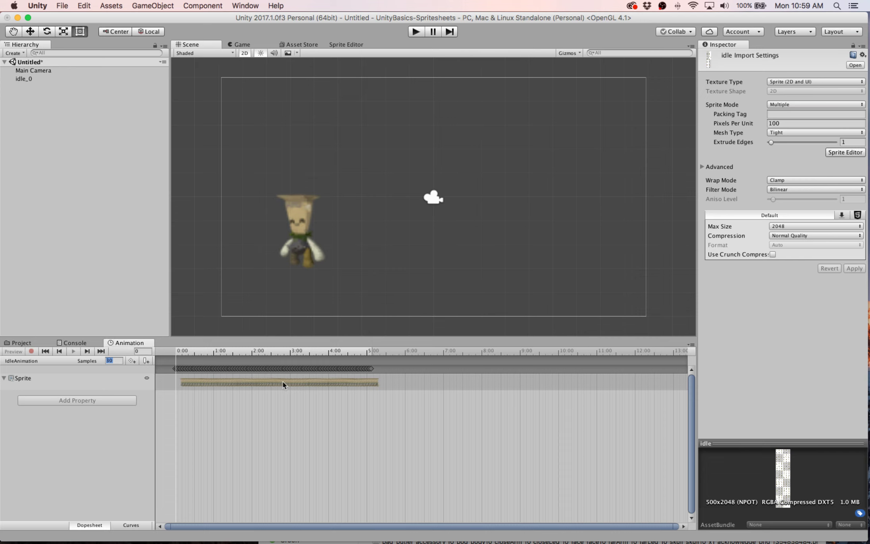
{"action": "left_click", "coordinate": [19, 342]}
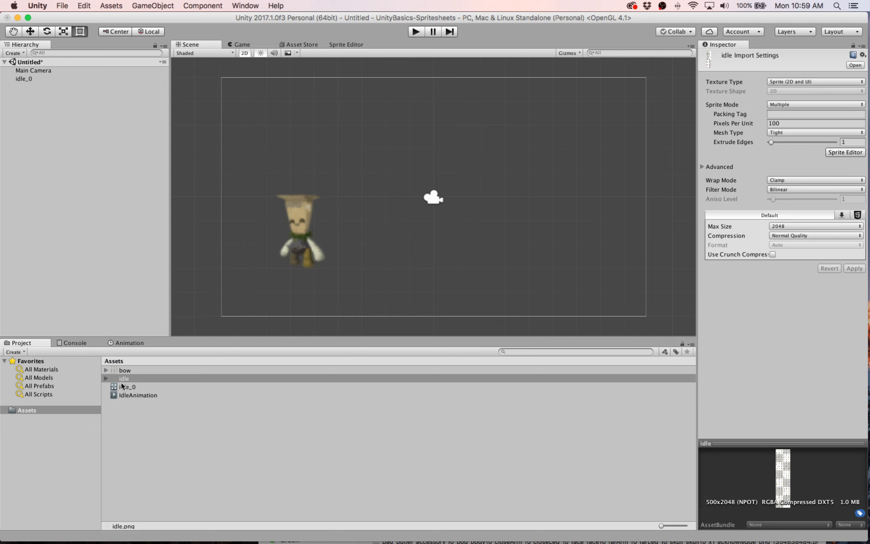
Step: Expand the idle sheet in Assets, examine several individual slices such as idle_53 and idle_45, and collapse it again
{"action": "left_click", "coordinate": [105, 379]}
{"action": "left_click", "coordinate": [105, 379]}
{"action": "left_click", "coordinate": [106, 379]}
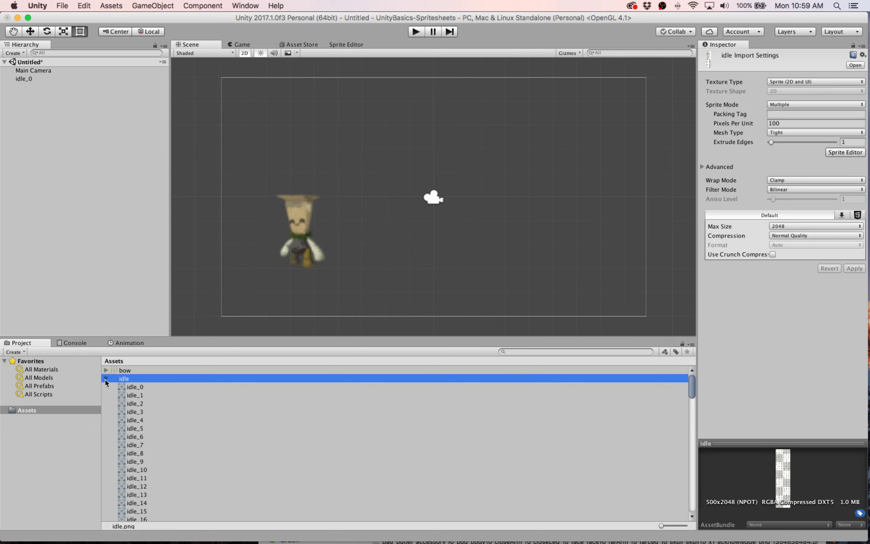
{"action": "left_click", "coordinate": [105, 379]}
{"action": "left_click", "coordinate": [106, 379]}
{"action": "scroll", "coordinate": [156, 434], "scroll_direction": "down", "scroll_amount": 10}
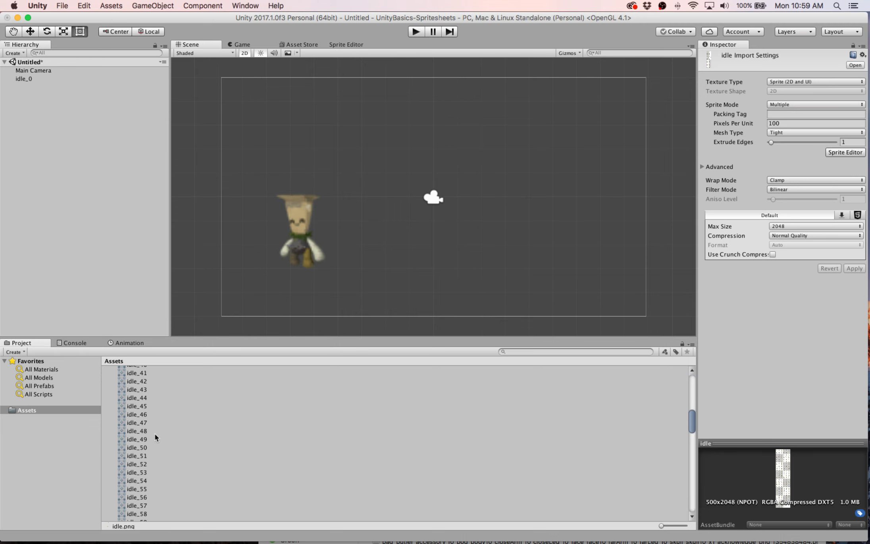
{"action": "left_click", "coordinate": [154, 431]}
{"action": "left_click", "coordinate": [159, 414]}
{"action": "left_click", "coordinate": [223, 473]}
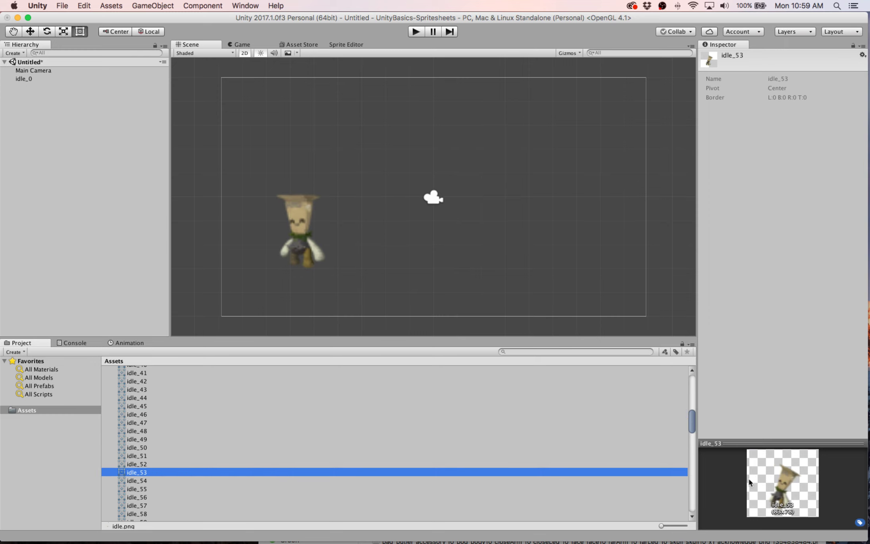
{"action": "left_click", "coordinate": [135, 439]}
{"action": "left_click", "coordinate": [137, 407]}
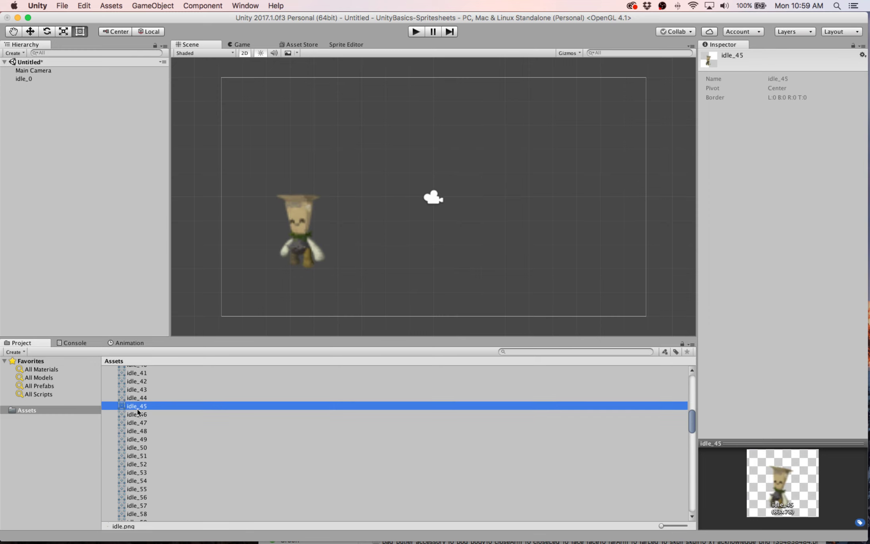
{"action": "scroll", "coordinate": [138, 411], "scroll_direction": "up", "scroll_amount": 10}
{"action": "left_click", "coordinate": [106, 379]}
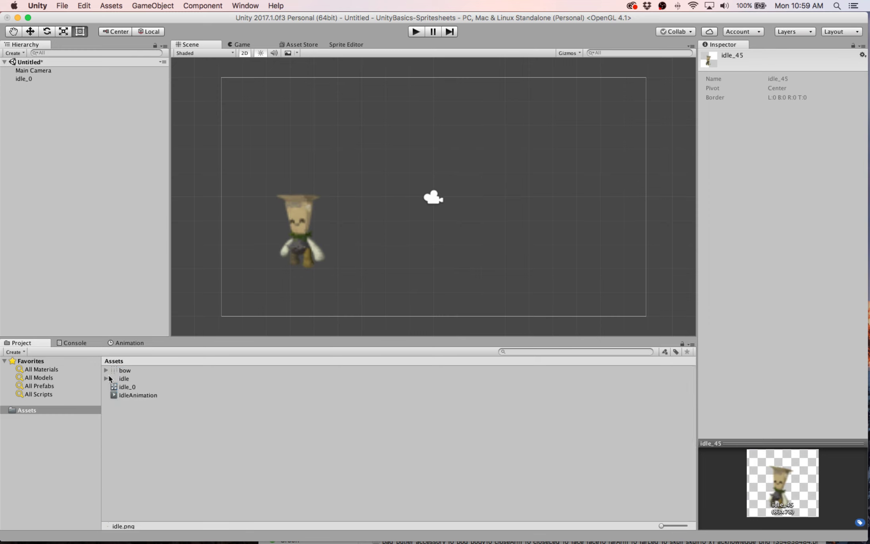
Step: Select the bow sheet in Assets and expand and collapse it to inspect the sprite it contains
{"action": "left_click", "coordinate": [119, 371]}
{"action": "left_click", "coordinate": [106, 371]}
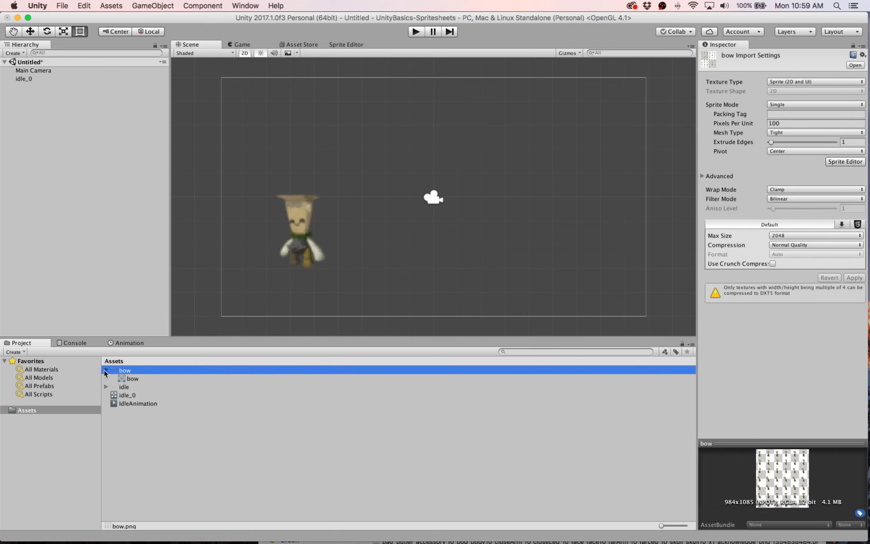
{"action": "left_click", "coordinate": [106, 370]}
{"action": "left_click", "coordinate": [106, 370]}
{"action": "left_click", "coordinate": [106, 370]}
Step: Show the Animation timeline, open the Animator window and display the state graph of the idle_0 object
{"action": "left_click", "coordinate": [131, 343]}
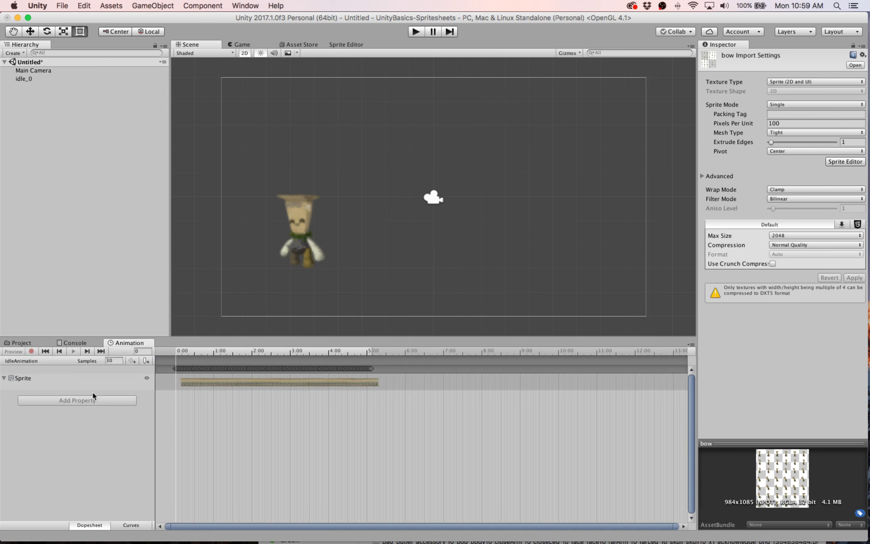
{"action": "left_click", "coordinate": [243, 6]}
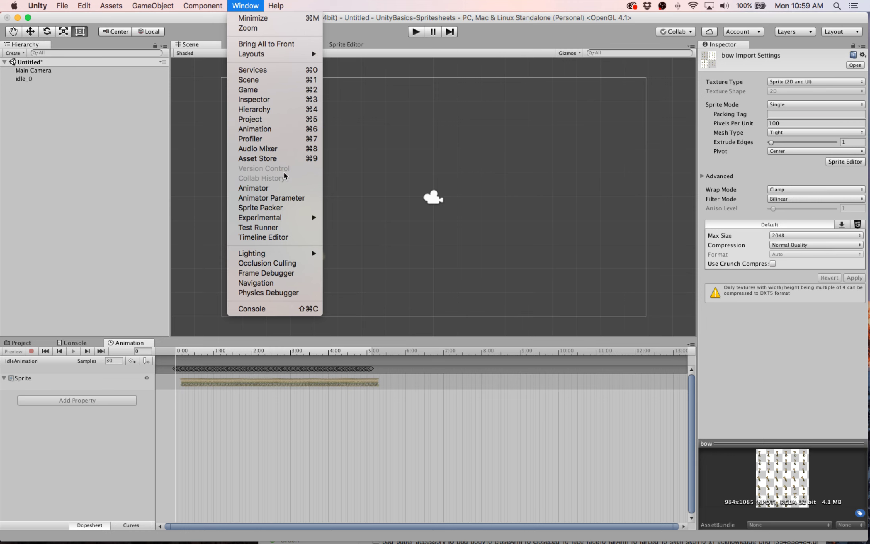
{"action": "left_click", "coordinate": [286, 188]}
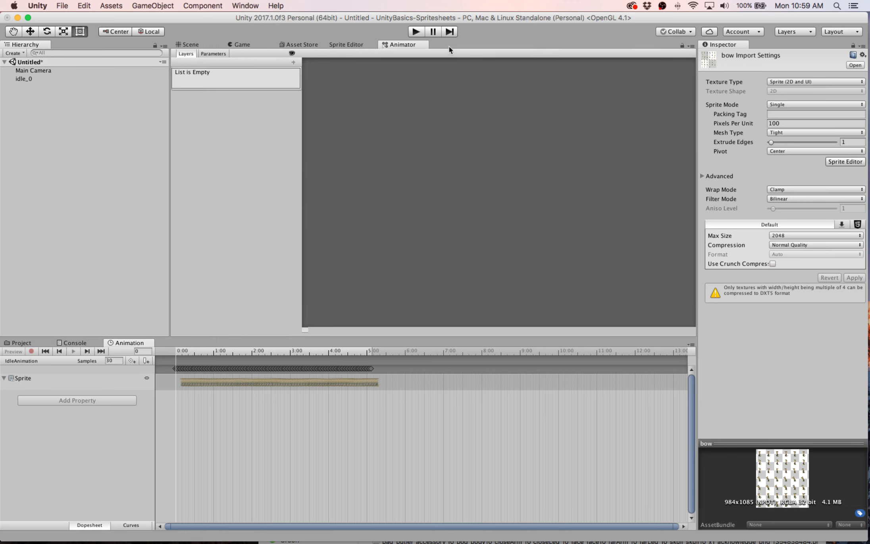
{"action": "left_click_drag", "start_coordinate": [406, 46], "coordinate": [386, 46]}
{"action": "left_click", "coordinate": [41, 79]}
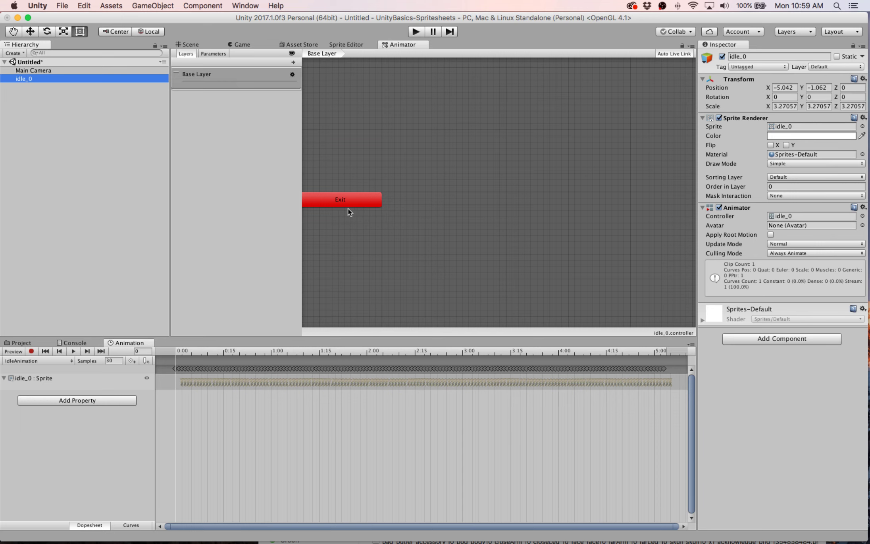
Step: Examine the Animator graph, Base Layer and parameters for idle_0
{"action": "left_click_drag", "start_coordinate": [346, 200], "coordinate": [446, 205]}
{"action": "left_click", "coordinate": [314, 194]}
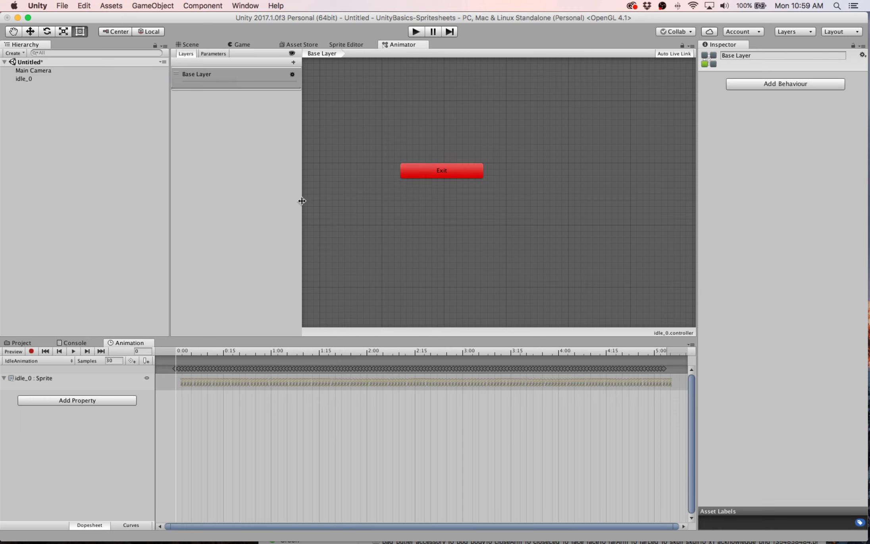
{"action": "left_click", "coordinate": [203, 78]}
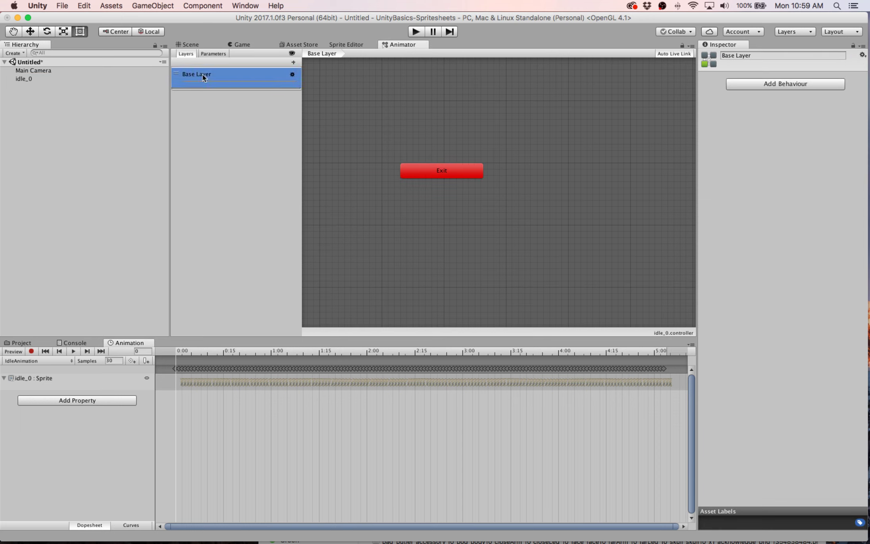
{"action": "left_click", "coordinate": [212, 55]}
{"action": "left_click", "coordinate": [185, 55]}
{"action": "left_click", "coordinate": [82, 78]}
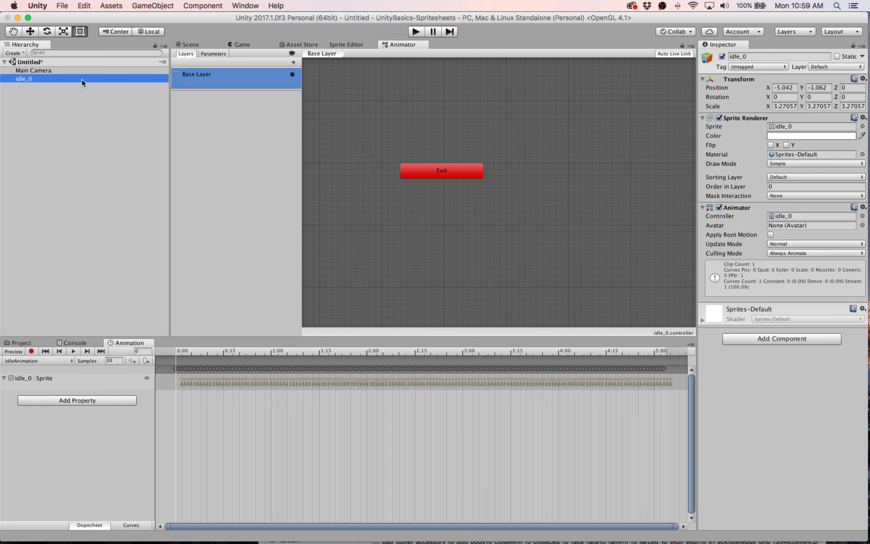
Step: Narrow the Animator's layer list and reposition the Exit node in the state graph
{"action": "left_click_drag", "start_coordinate": [301, 196], "coordinate": [226, 202]}
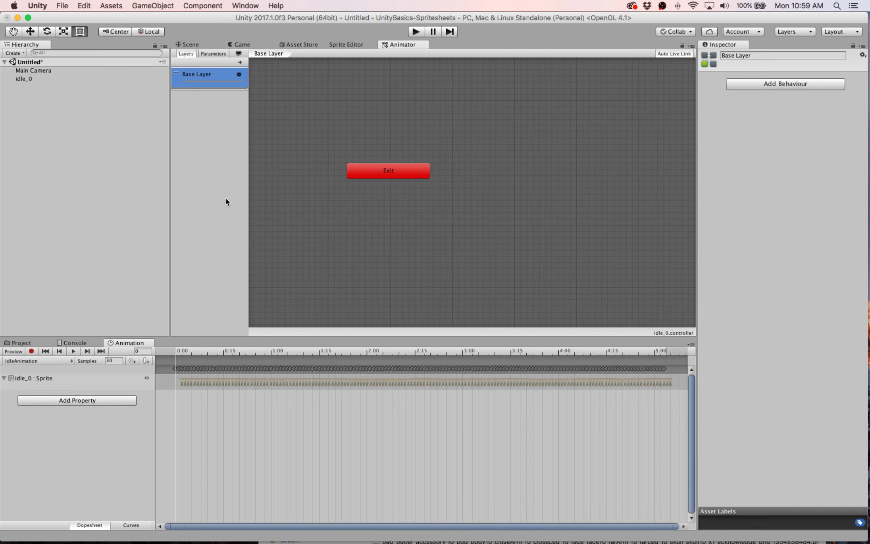
{"action": "left_click_drag", "start_coordinate": [353, 174], "coordinate": [416, 149]}
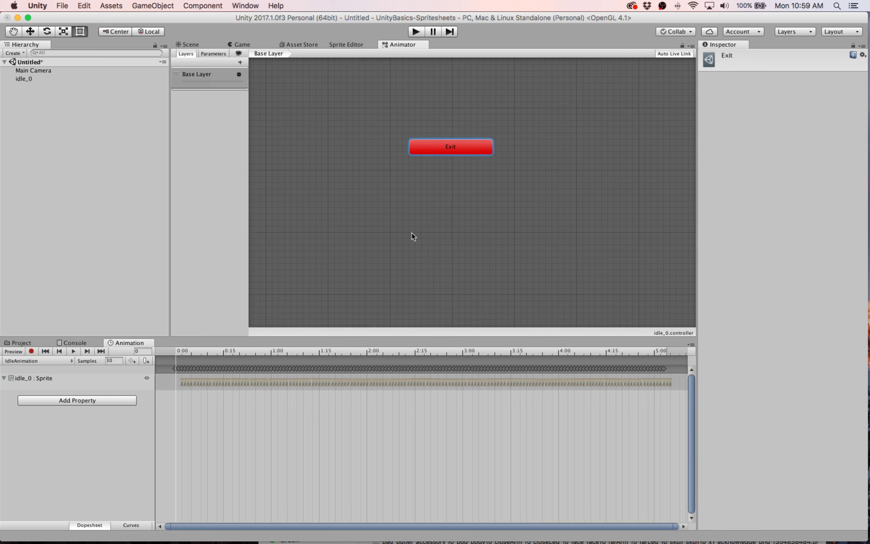
{"action": "scroll", "coordinate": [413, 236], "scroll_direction": "up", "scroll_amount": 8}
{"action": "scroll", "coordinate": [411, 237], "scroll_direction": "down", "scroll_amount": 8}
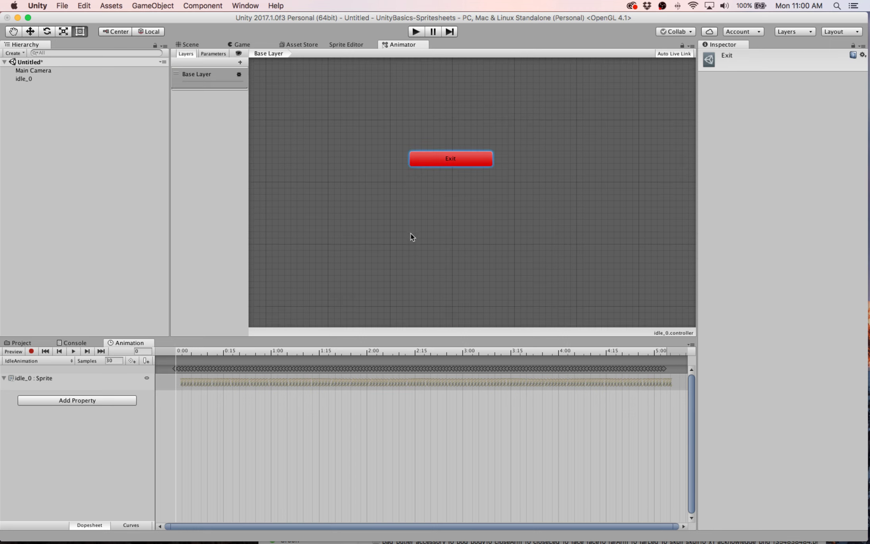
{"action": "left_click_drag", "start_coordinate": [435, 169], "coordinate": [366, 99]}
{"action": "scroll", "coordinate": [333, 172], "scroll_direction": "up", "scroll_amount": 7}
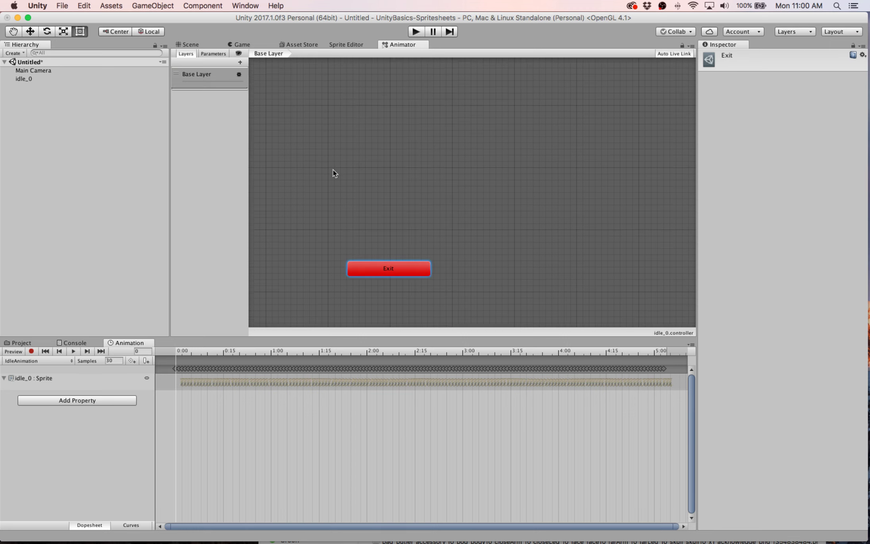
Step: Inspect the idle_0 object, the IdleAnimation clip and the idle_0 controller asset
{"action": "left_click", "coordinate": [49, 80]}
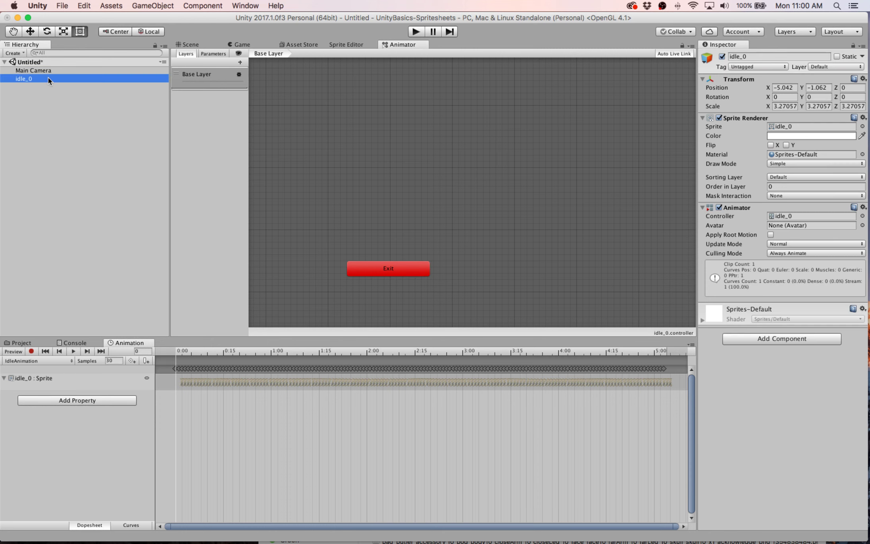
{"action": "left_click", "coordinate": [18, 343]}
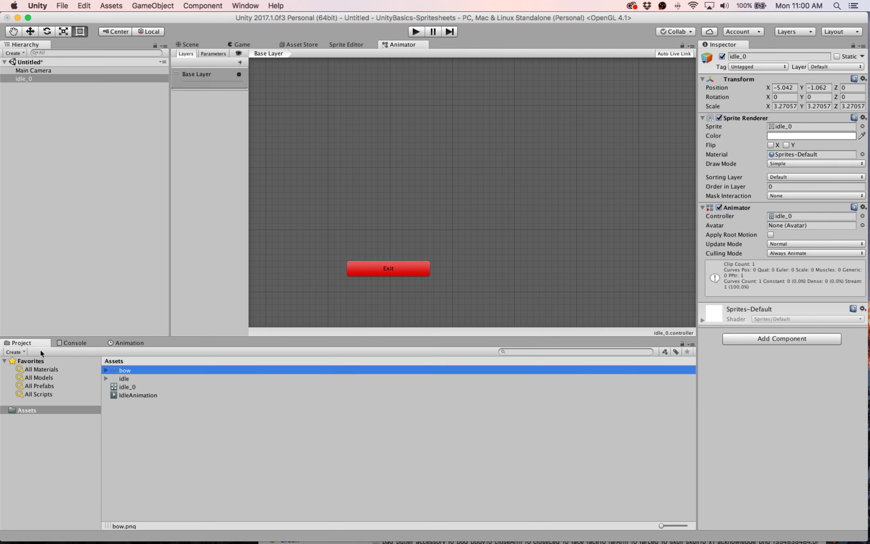
{"action": "left_click", "coordinate": [139, 387]}
{"action": "left_click", "coordinate": [145, 396]}
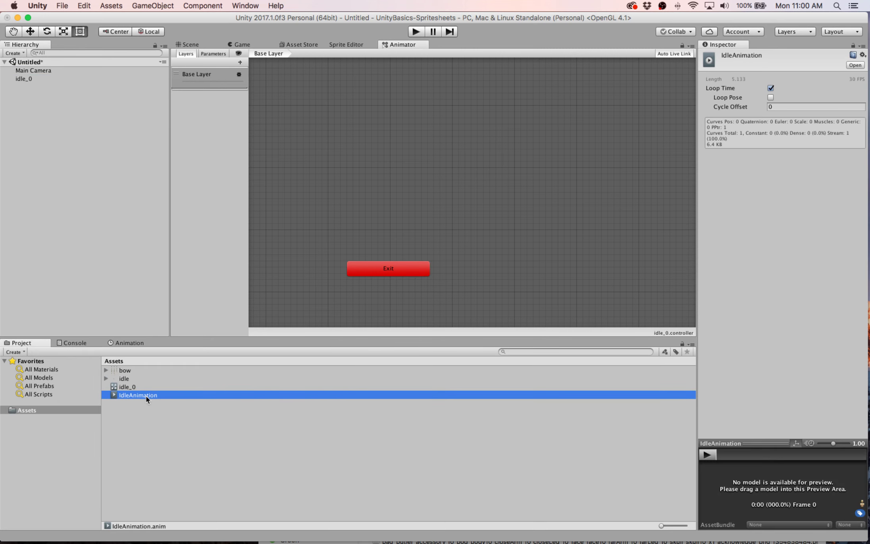
{"action": "left_click", "coordinate": [159, 386]}
Step: Briefly run the game and recheck idle_0's layers and parameters in the Animator
{"action": "left_click", "coordinate": [413, 33]}
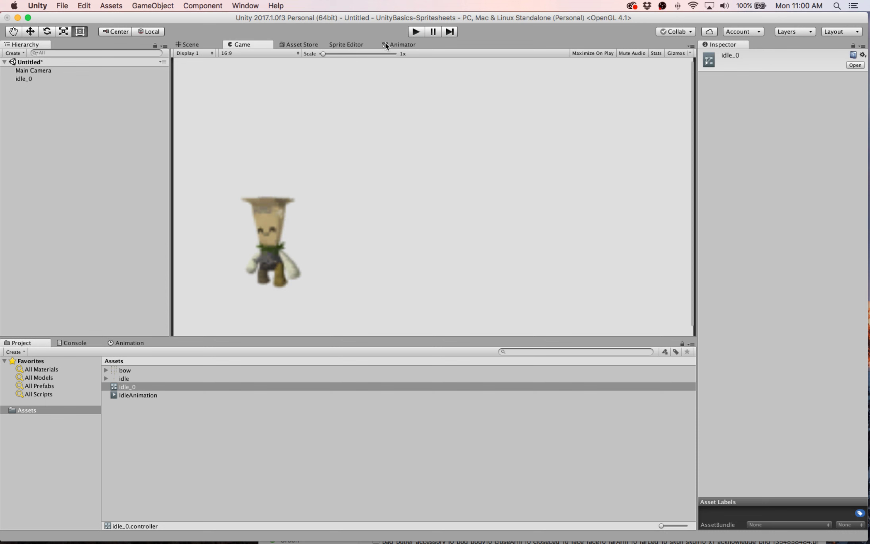
{"action": "left_click", "coordinate": [385, 45]}
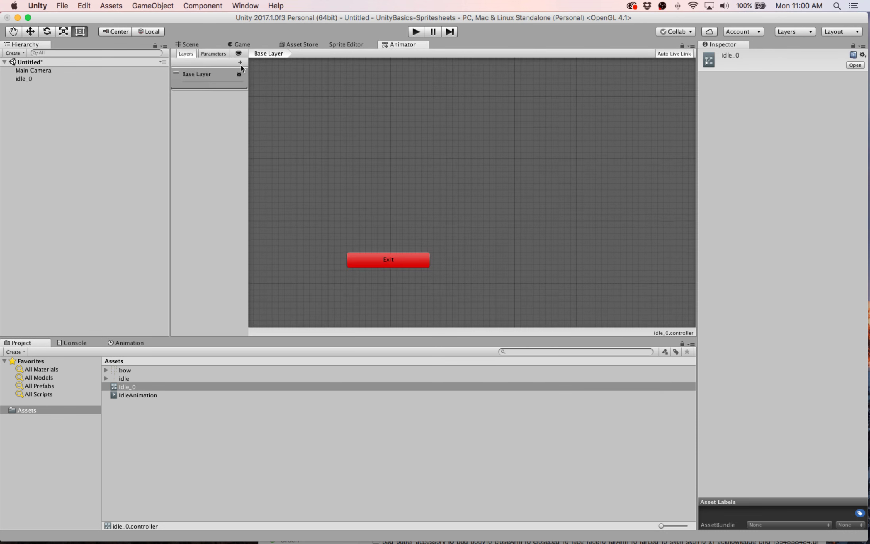
{"action": "left_click", "coordinate": [24, 79]}
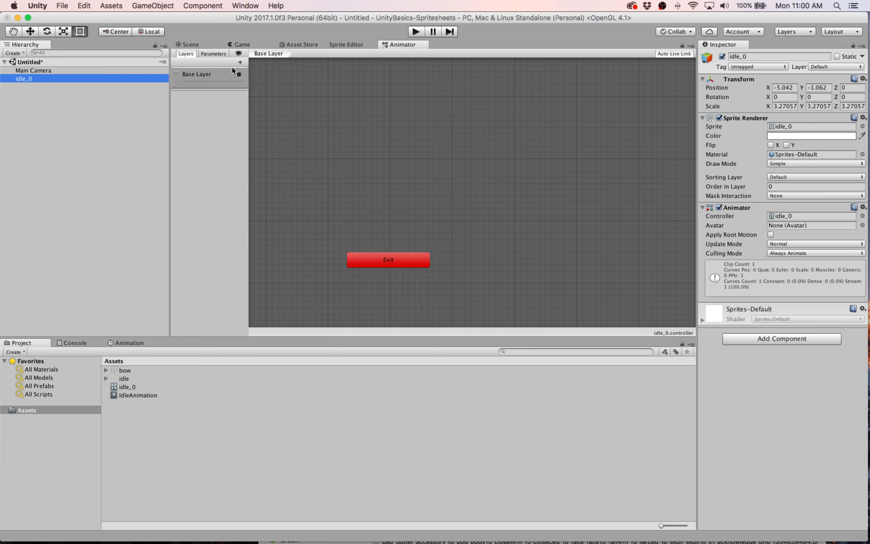
{"action": "left_click", "coordinate": [216, 54]}
{"action": "left_click", "coordinate": [189, 56]}
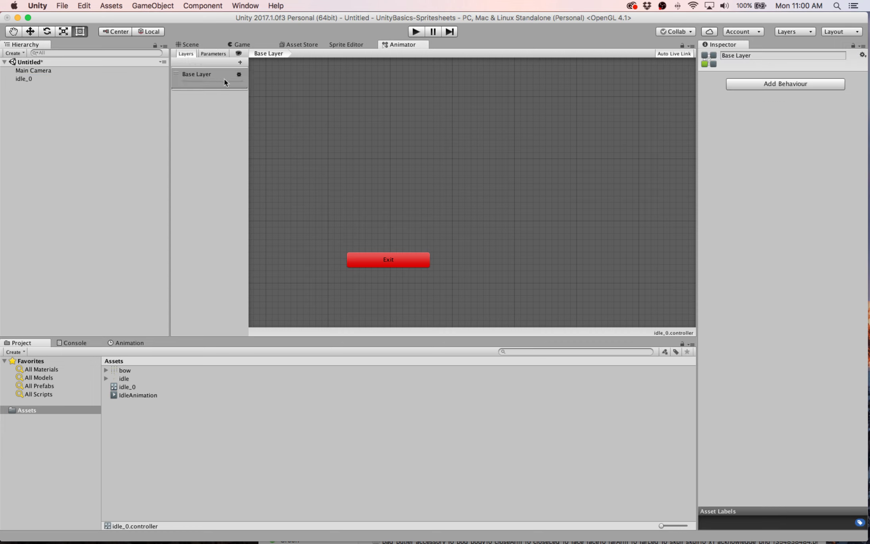
Step: View the Base Layer's settings in the Animator and close them without changes
{"action": "left_click", "coordinate": [177, 78]}
{"action": "left_click", "coordinate": [187, 76]}
{"action": "left_click", "coordinate": [180, 76]}
{"action": "left_click", "coordinate": [177, 75]}
{"action": "left_click", "coordinate": [239, 74]}
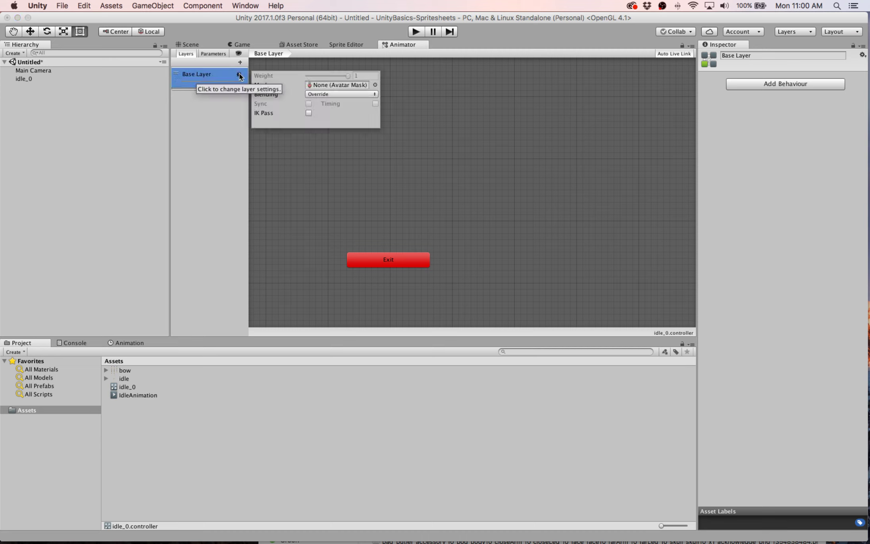
{"action": "left_click", "coordinate": [209, 153]}
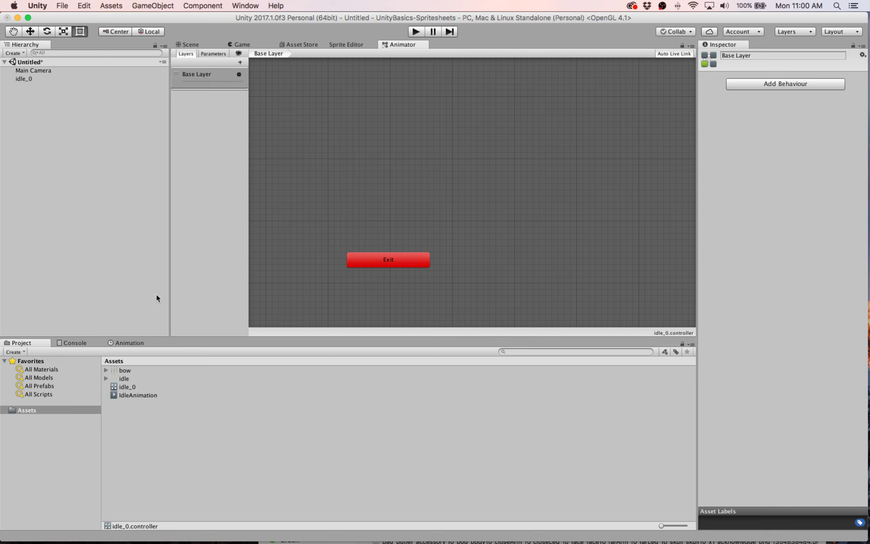
Step: Check the clip list for idle_0 in the Animation window and go back to the project assets
{"action": "left_click", "coordinate": [122, 343]}
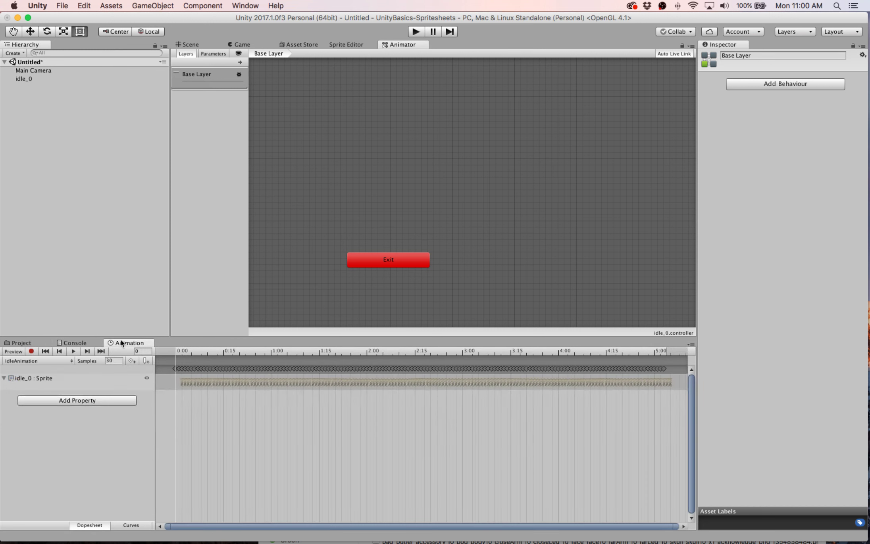
{"action": "left_click", "coordinate": [65, 361]}
{"action": "left_click", "coordinate": [66, 362]}
{"action": "left_click", "coordinate": [19, 342]}
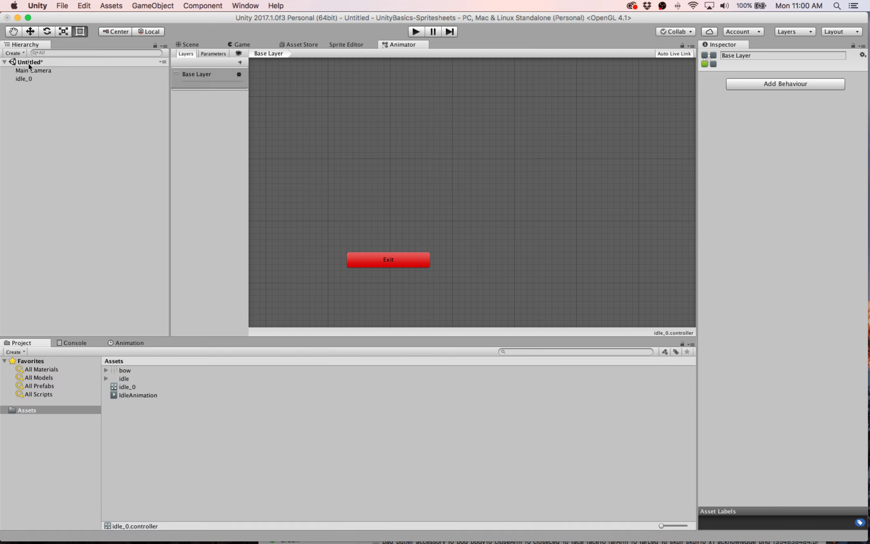
Step: Return to the scene, run the game to watch the idle animation, and stop it
{"action": "left_click", "coordinate": [201, 46]}
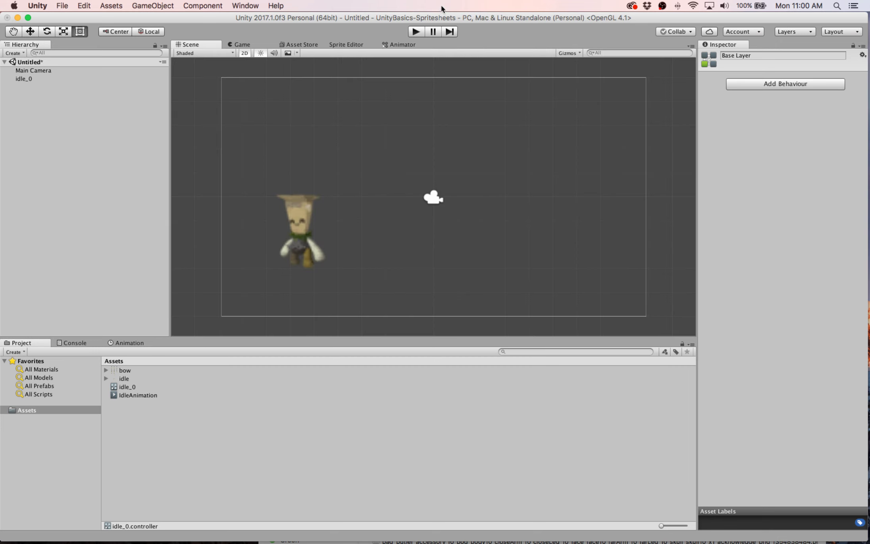
{"action": "left_click", "coordinate": [415, 32]}
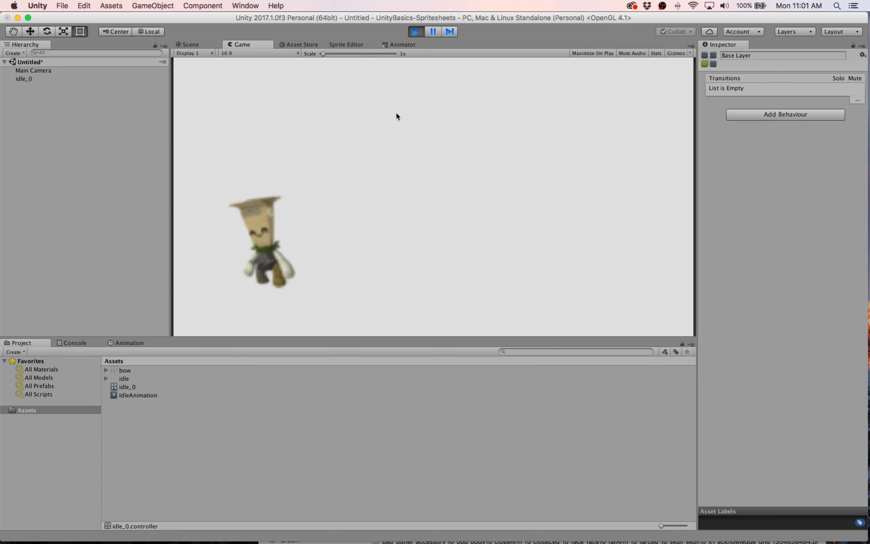
{"action": "left_click", "coordinate": [416, 31]}
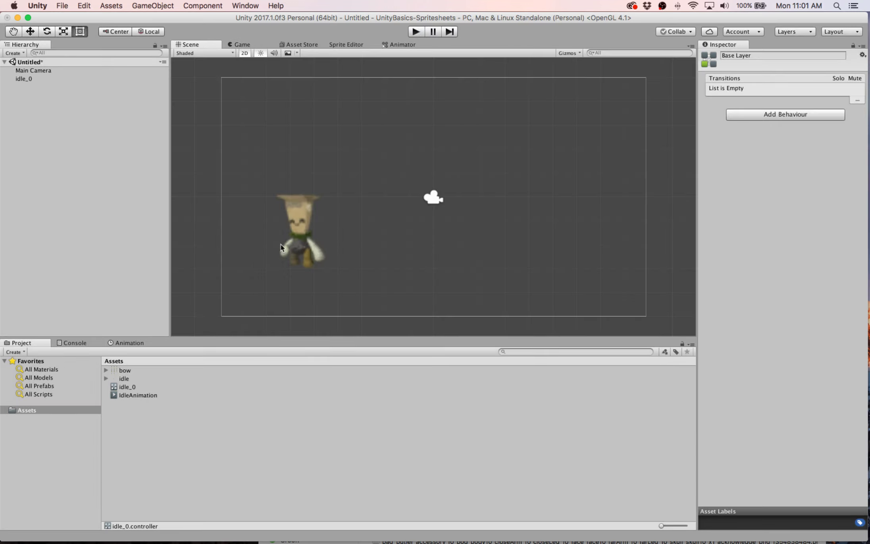
Step: Place the unsliced bow sprite in the scene to view the whole sheet, and delete the bow object again
{"action": "left_click", "coordinate": [106, 370]}
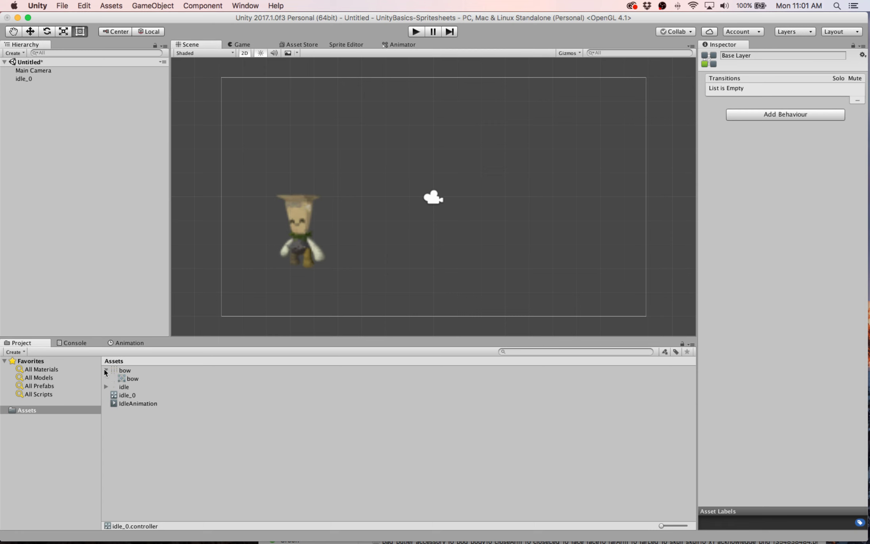
{"action": "left_click", "coordinate": [132, 370]}
{"action": "left_click_drag", "start_coordinate": [137, 378], "coordinate": [402, 201]}
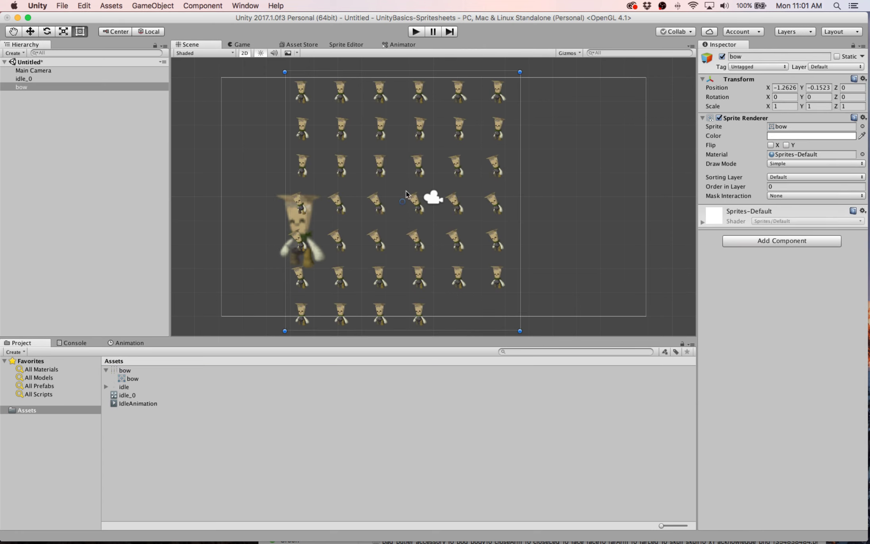
{"action": "right_click", "coordinate": [24, 89]}
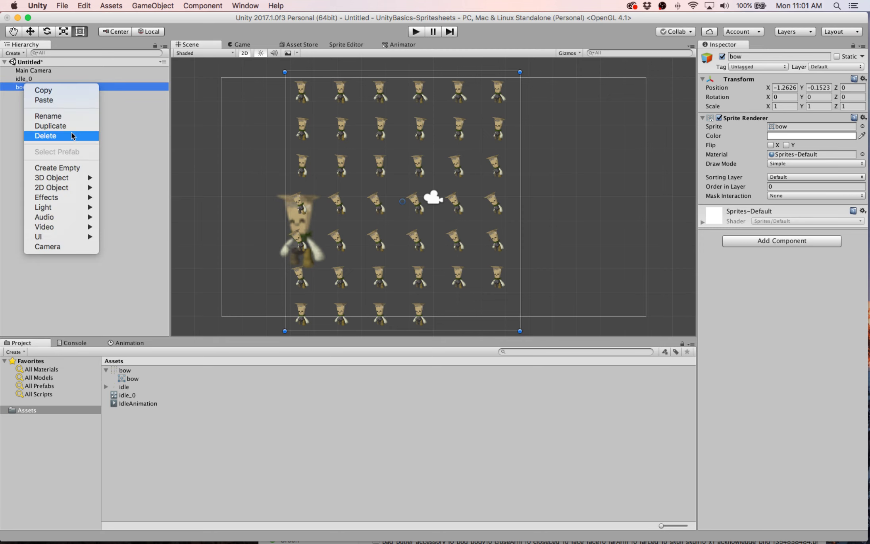
{"action": "left_click", "coordinate": [67, 136]}
Step: Set the bow sheet's Sprite Mode to Multiple, apply the import settings and open it in the Sprite Editor
{"action": "left_click", "coordinate": [126, 370]}
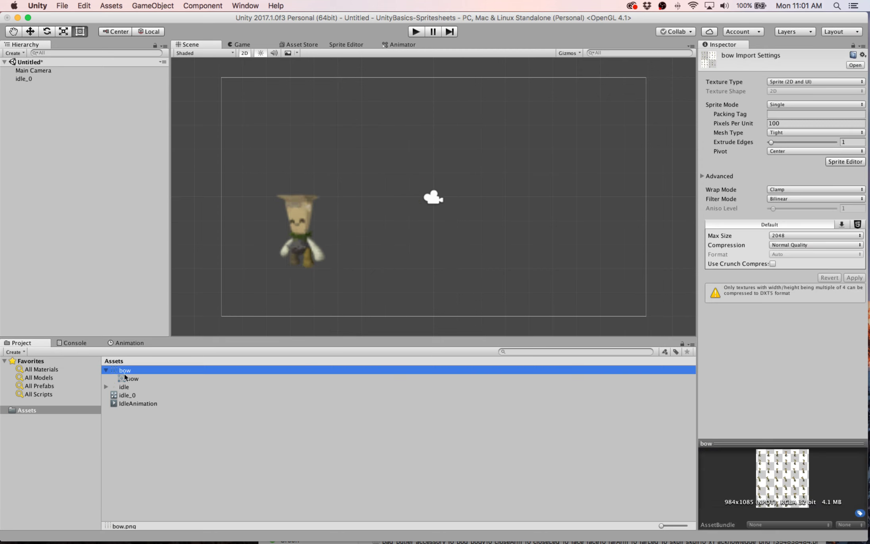
{"action": "left_click", "coordinate": [107, 370]}
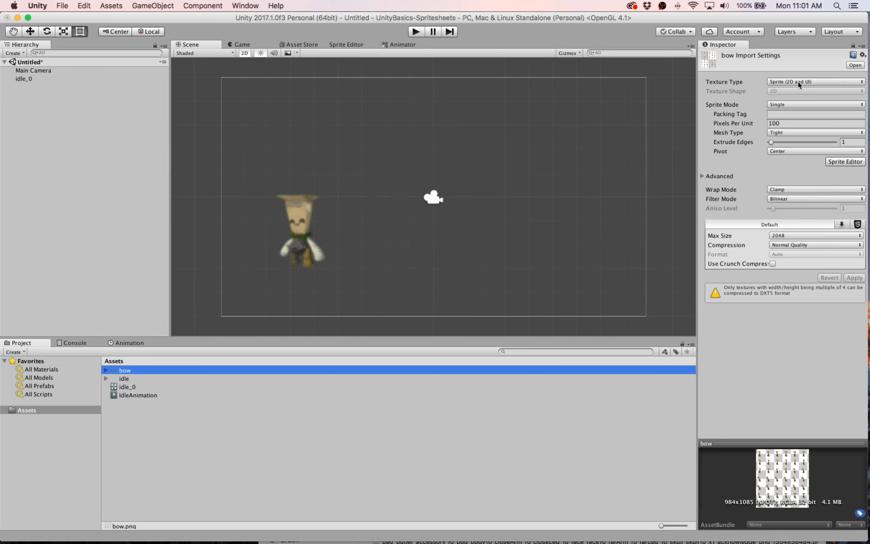
{"action": "left_click", "coordinate": [795, 104]}
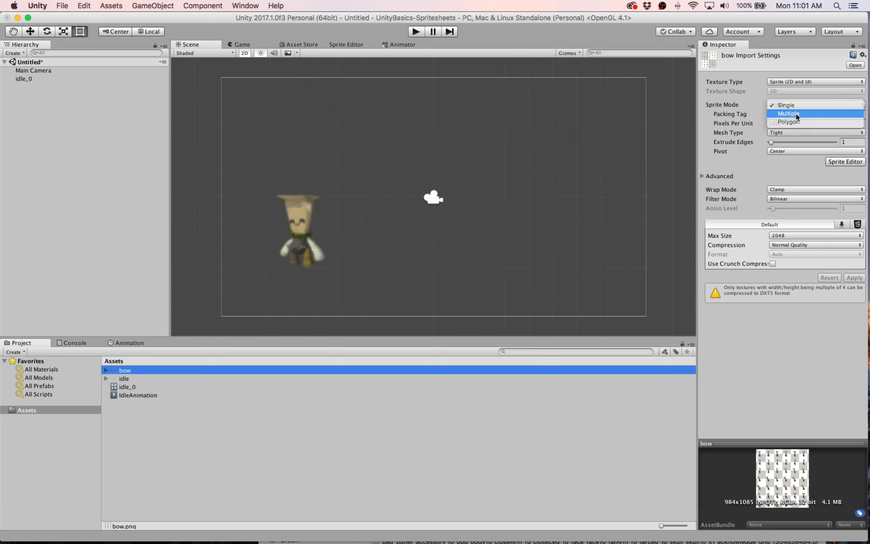
{"action": "left_click", "coordinate": [796, 117]}
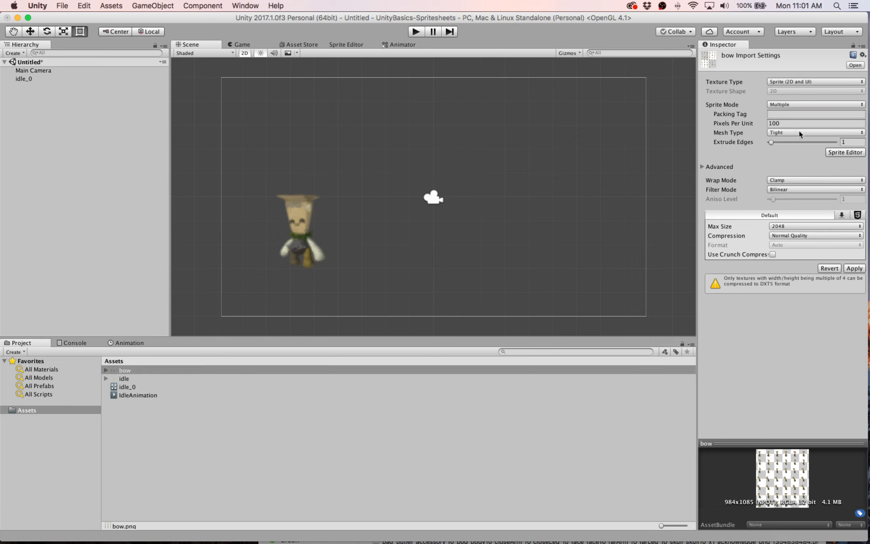
{"action": "left_click", "coordinate": [833, 155]}
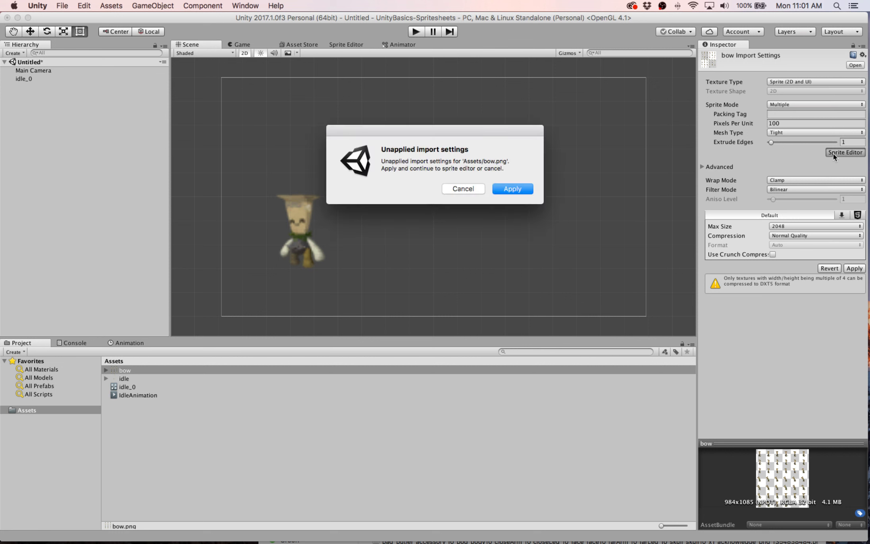
{"action": "left_click", "coordinate": [498, 188]}
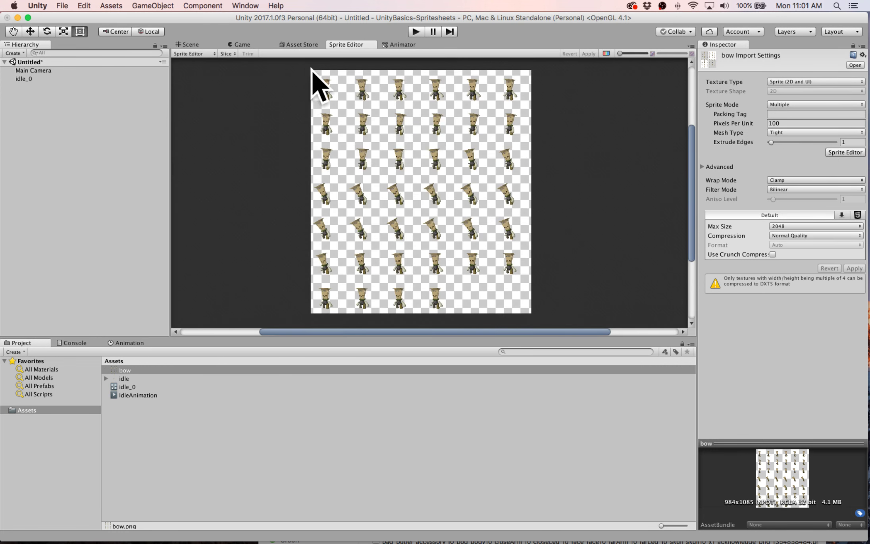
Step: Slice the bow sheet by cell count into 6 columns and 7 rows and apply the slicing
{"action": "left_click", "coordinate": [225, 54]}
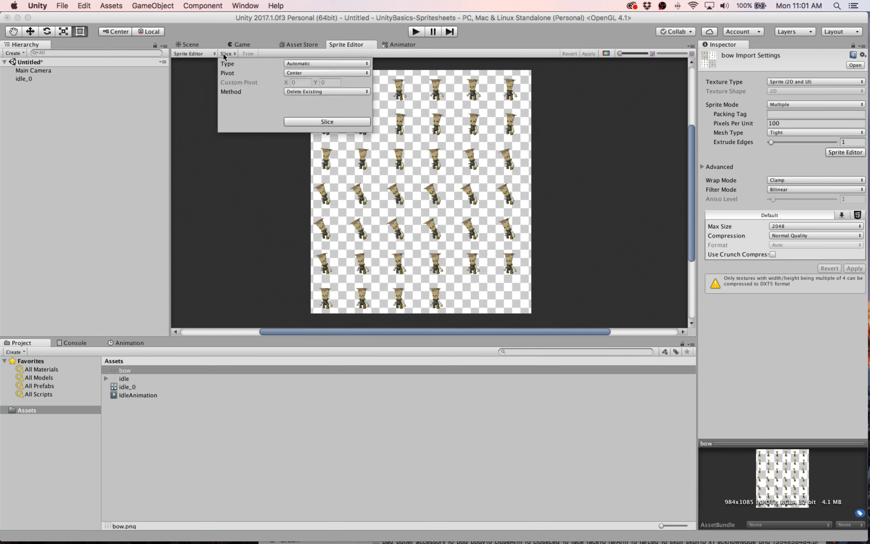
{"action": "left_click", "coordinate": [306, 65]}
{"action": "left_click", "coordinate": [309, 82]}
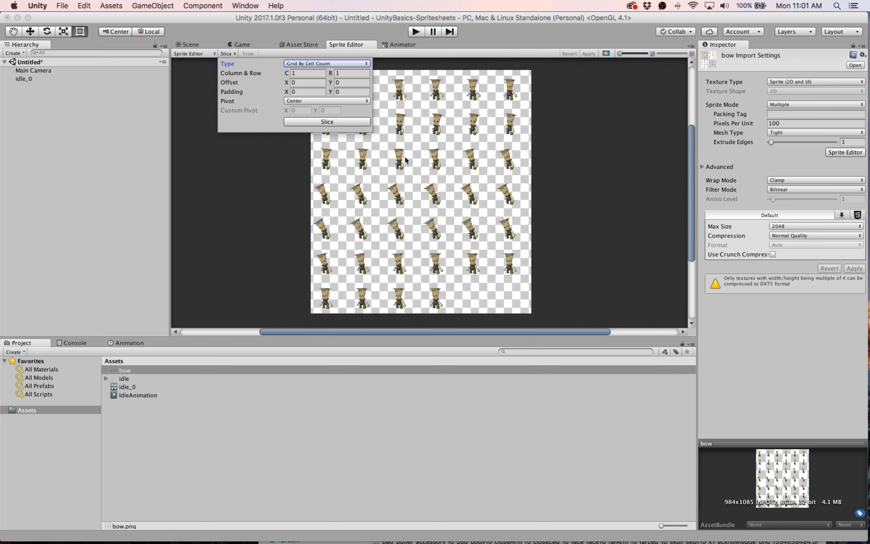
{"action": "left_click", "coordinate": [309, 74]}
{"action": "type", "text": "6"}
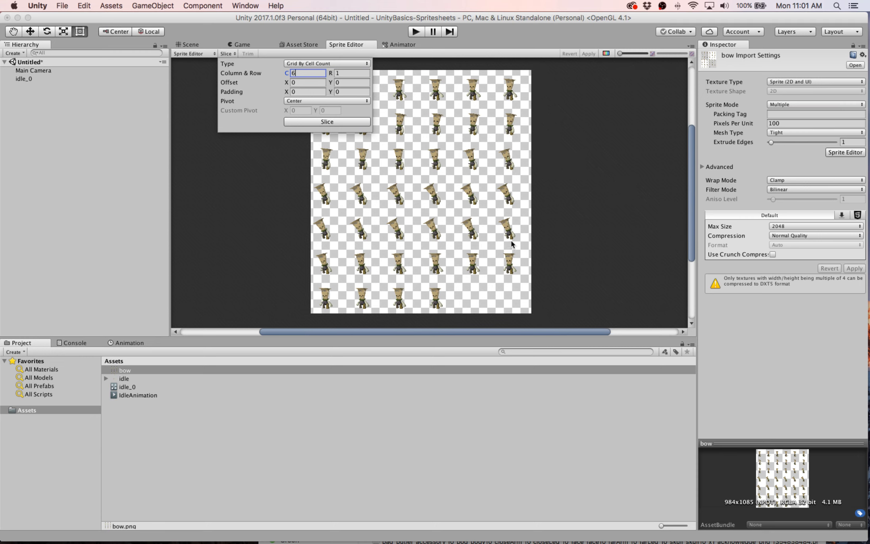
{"action": "left_click", "coordinate": [347, 73]}
{"action": "left_click", "coordinate": [365, 123]}
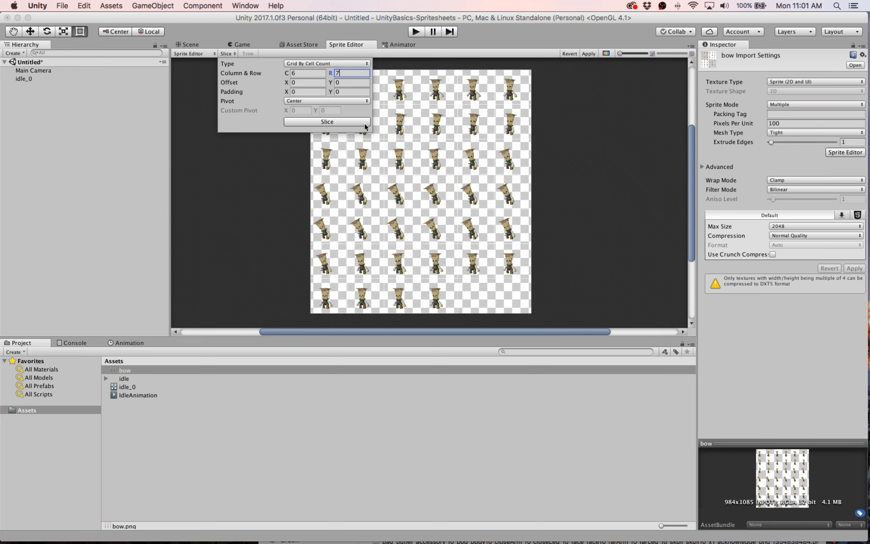
{"action": "left_click", "coordinate": [588, 53]}
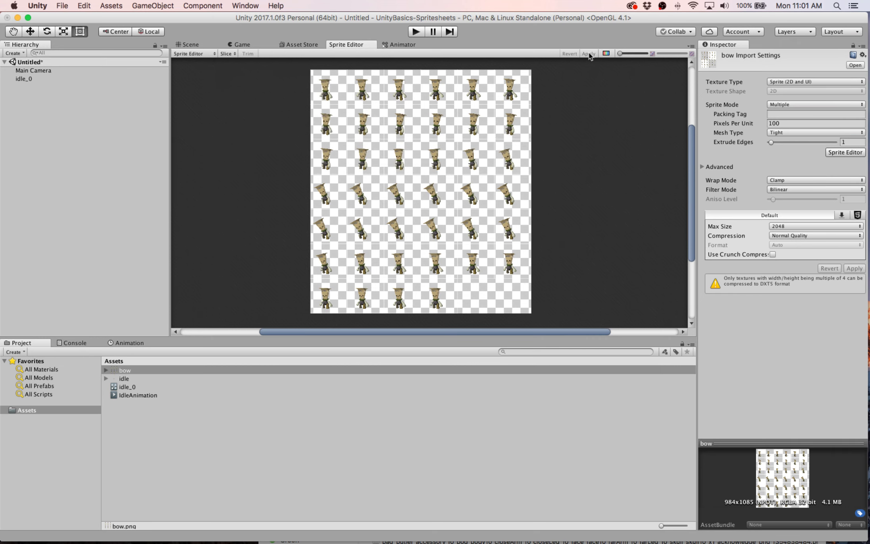
Step: Return to the scene and expand the bow sheet in the project assets to check its sliced sprites
{"action": "left_click", "coordinate": [188, 44]}
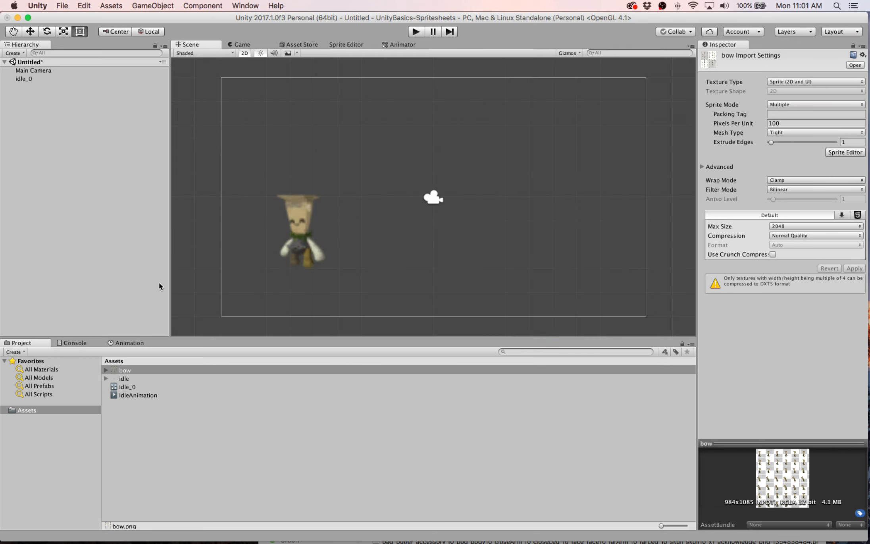
{"action": "left_click", "coordinate": [105, 370]}
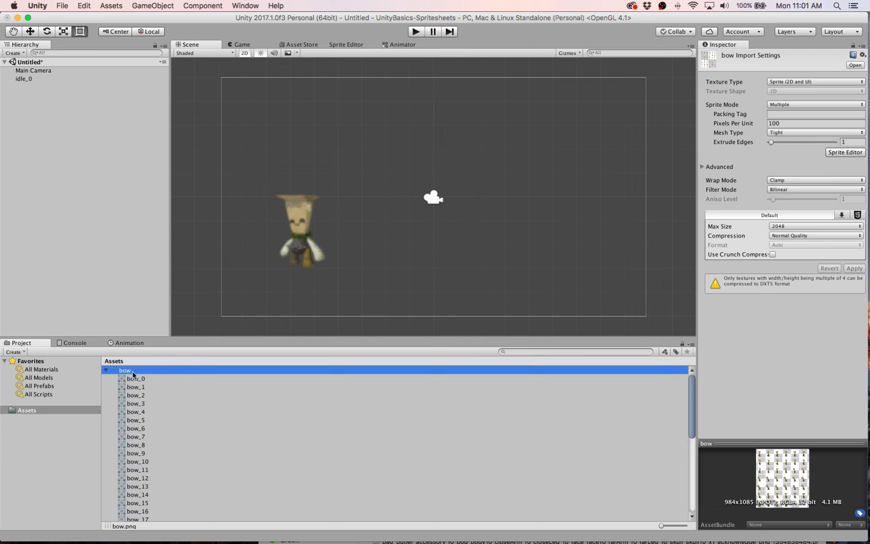
{"action": "left_click", "coordinate": [106, 371]}
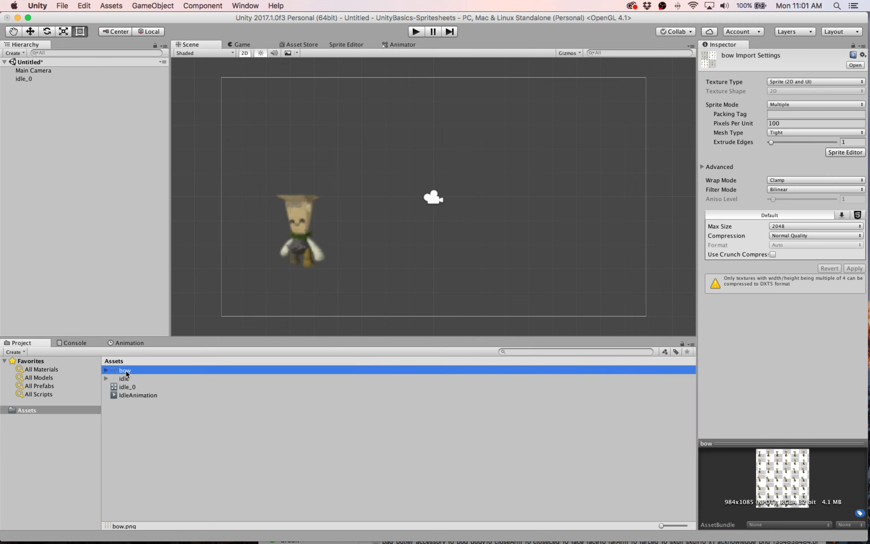
{"action": "left_click_drag", "start_coordinate": [126, 373], "coordinate": [155, 392]}
{"action": "left_click", "coordinate": [106, 370]}
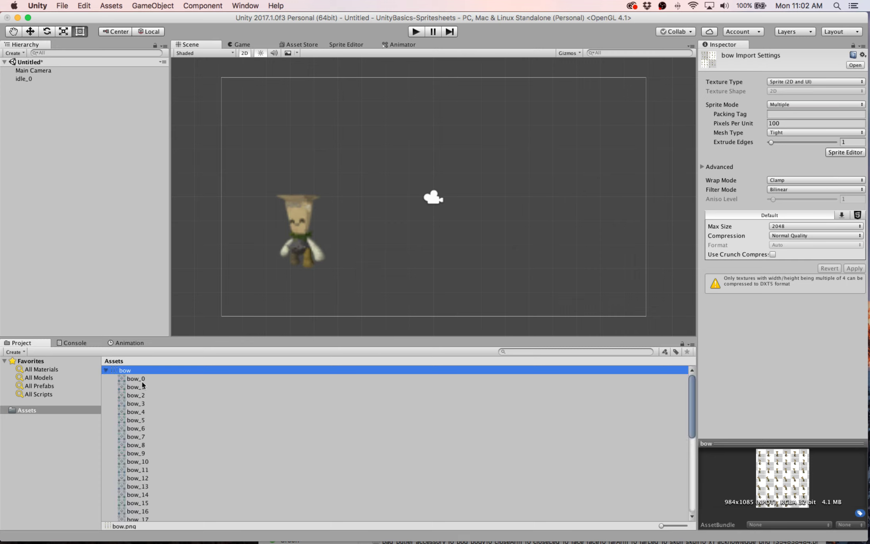
Step: Create a new animation clip named BowAnimation for the idle_0 object and save it in Assets
{"action": "left_click", "coordinate": [127, 343]}
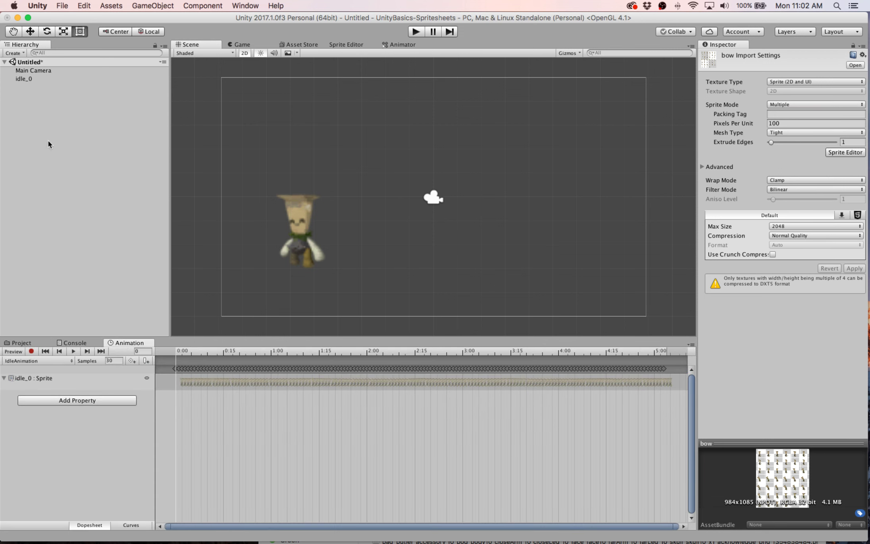
{"action": "left_click", "coordinate": [33, 80]}
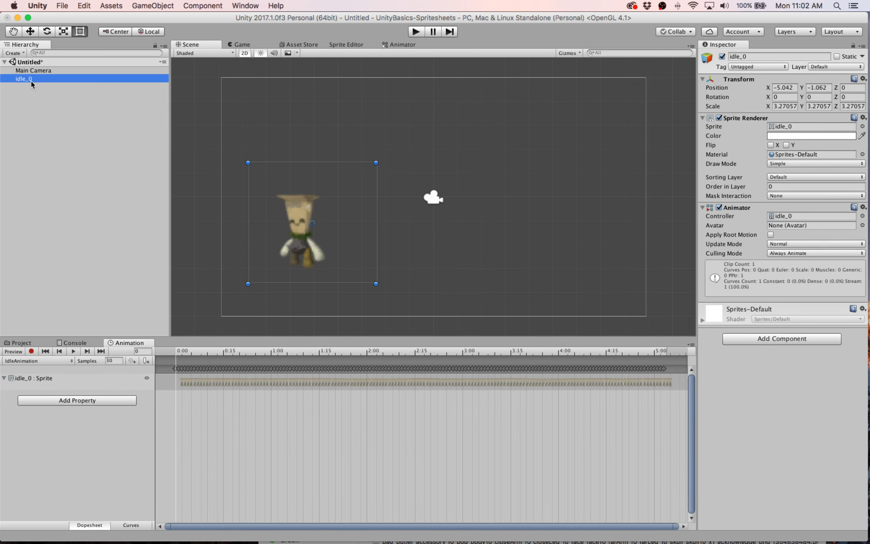
{"action": "left_click", "coordinate": [67, 362]}
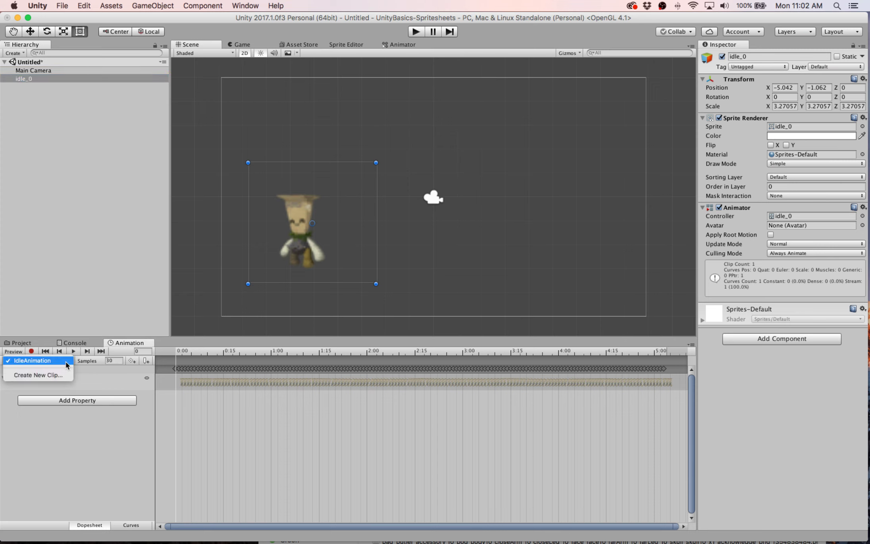
{"action": "left_click", "coordinate": [67, 361]}
{"action": "left_click", "coordinate": [47, 361]}
{"action": "left_click", "coordinate": [38, 375]}
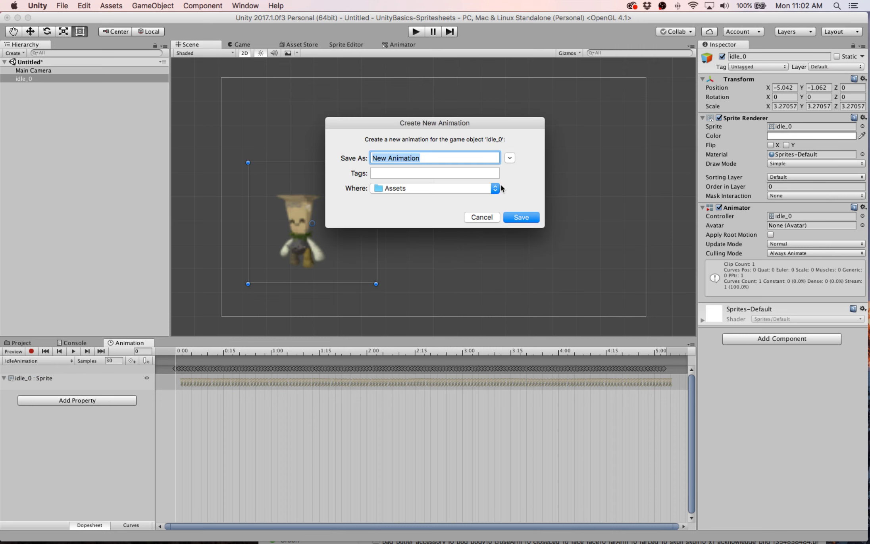
{"action": "type", "text": "BowAni"}
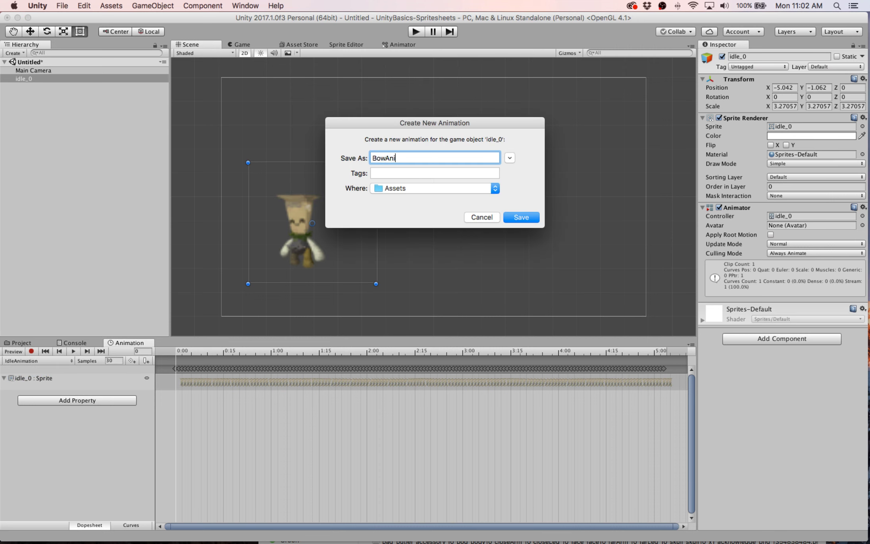
{"action": "type", "text": "mation"}
{"action": "left_click", "coordinate": [532, 219]}
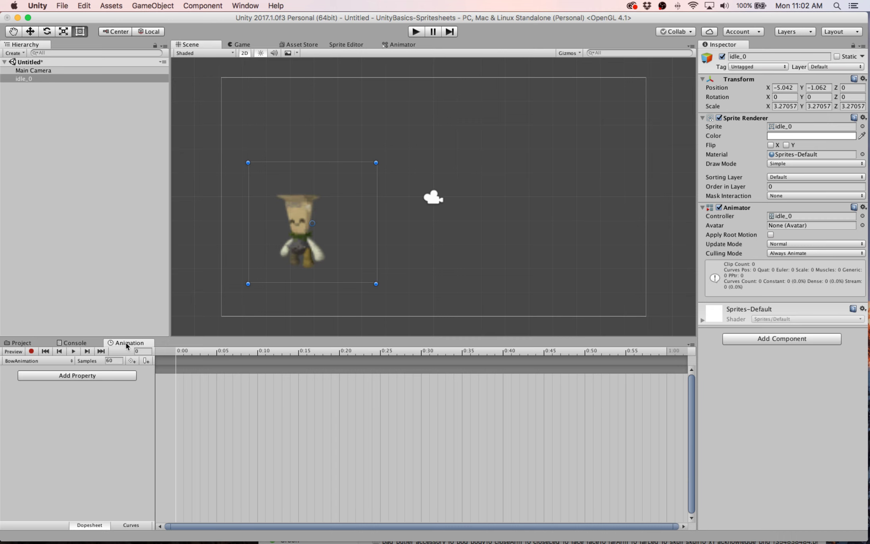
Step: Dock the Animation window beside the Animator, apart from the project assets, and keep BowAnimation as the active clip
{"action": "left_click_drag", "start_coordinate": [127, 346], "coordinate": [451, 54]}
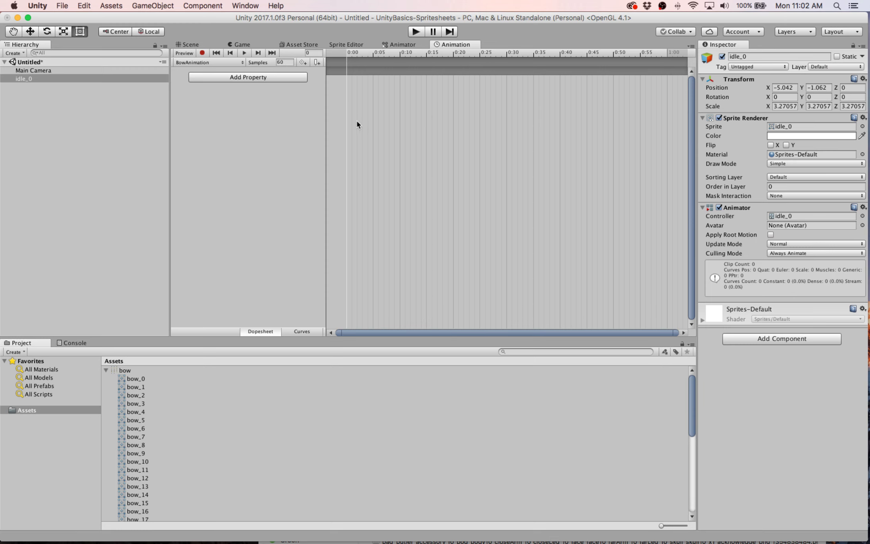
{"action": "left_click_drag", "start_coordinate": [455, 44], "coordinate": [146, 343]}
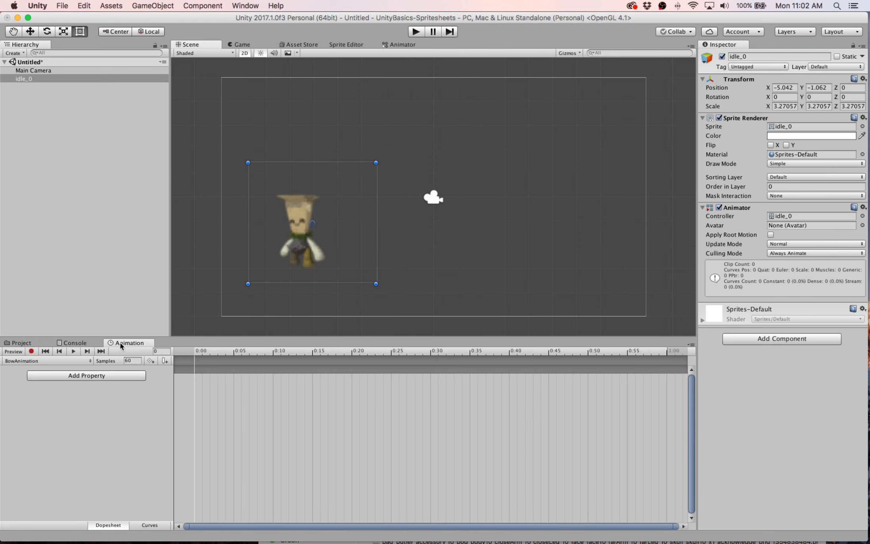
{"action": "left_click_drag", "start_coordinate": [134, 344], "coordinate": [453, 52]}
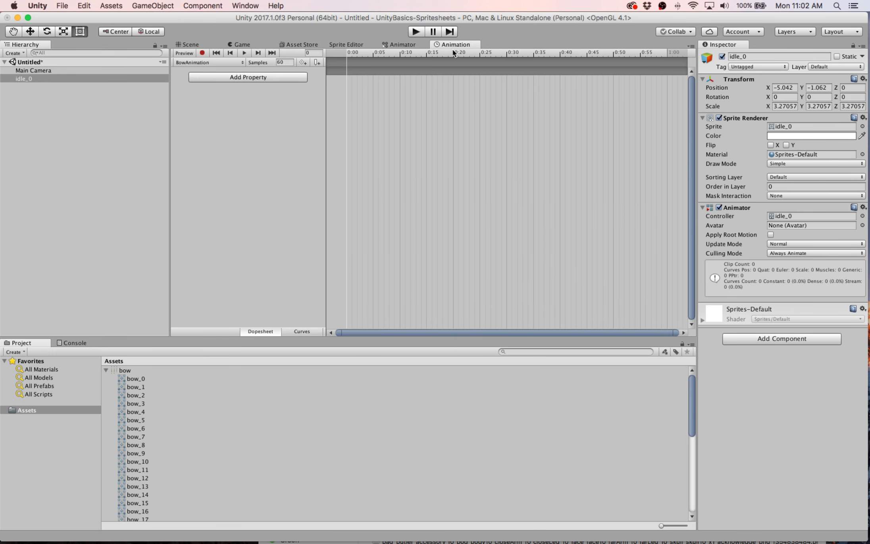
{"action": "left_click", "coordinate": [207, 62]}
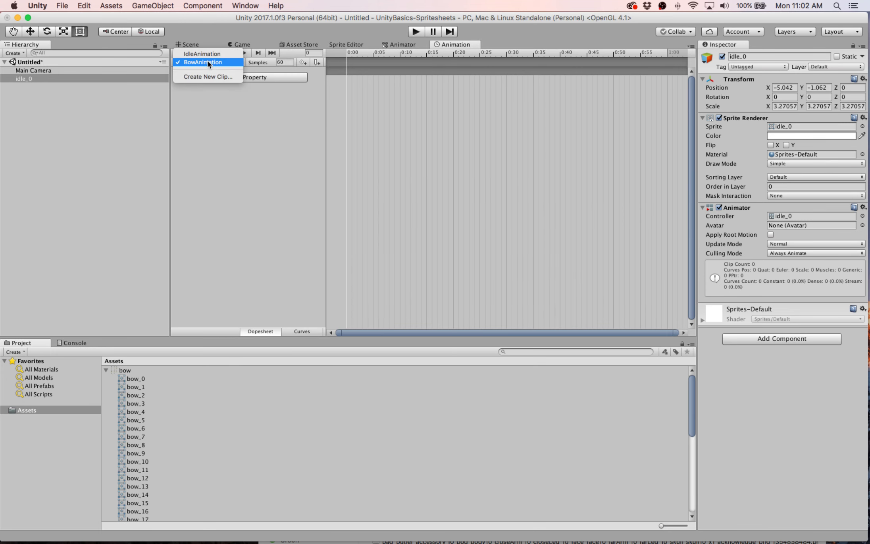
{"action": "left_click", "coordinate": [205, 63]}
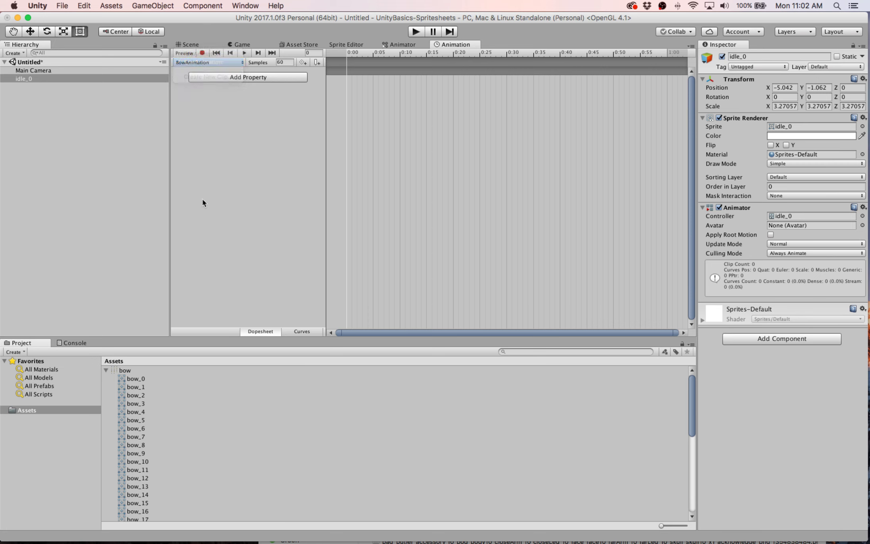
Step: Add all bow sprites from bow_0 to bow_39 to the BowAnimation timeline as keyframes
{"action": "left_click", "coordinate": [137, 378]}
{"action": "scroll", "coordinate": [182, 409], "scroll_direction": "down", "scroll_amount": 3}
{"action": "scroll", "coordinate": [182, 408], "scroll_direction": "down", "scroll_amount": 5}
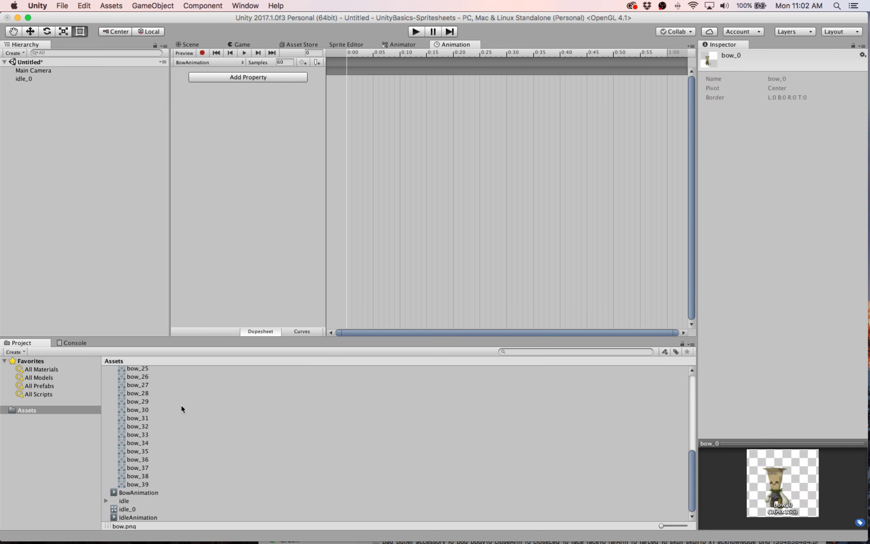
{"action": "left_click", "coordinate": [155, 484], "text": "shift"}
{"action": "scroll", "coordinate": [189, 431], "scroll_direction": "up", "scroll_amount": 7}
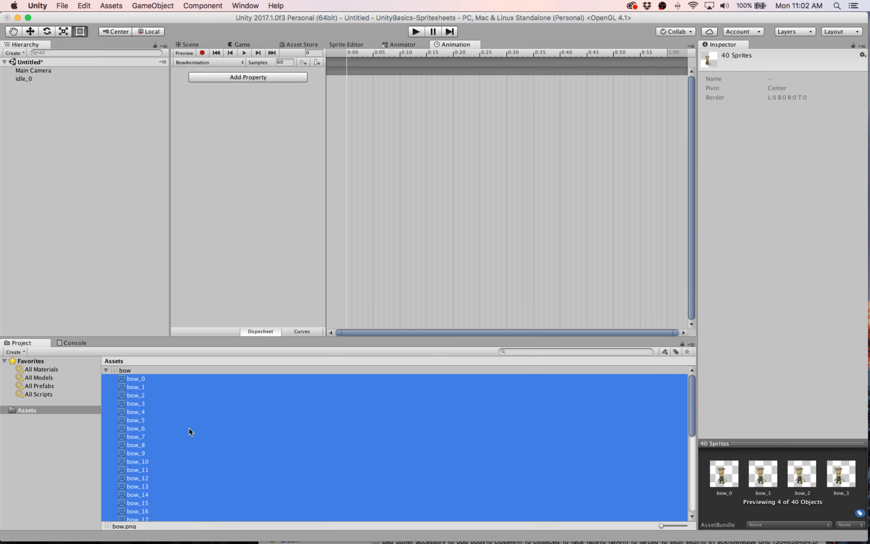
{"action": "left_click_drag", "start_coordinate": [140, 378], "coordinate": [411, 78]}
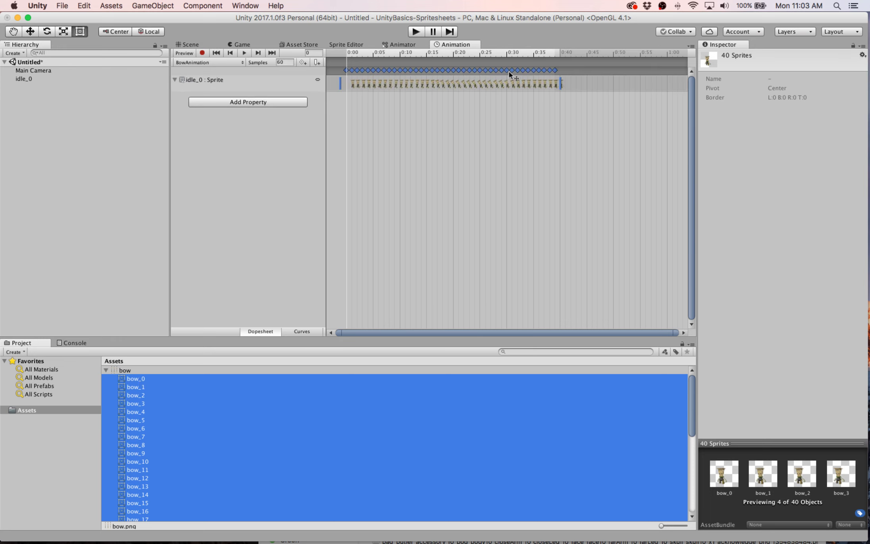
Step: Check the IdleAnimation clip's sample rate, return to BowAnimation and set its samples to 30
{"action": "left_click", "coordinate": [199, 62]}
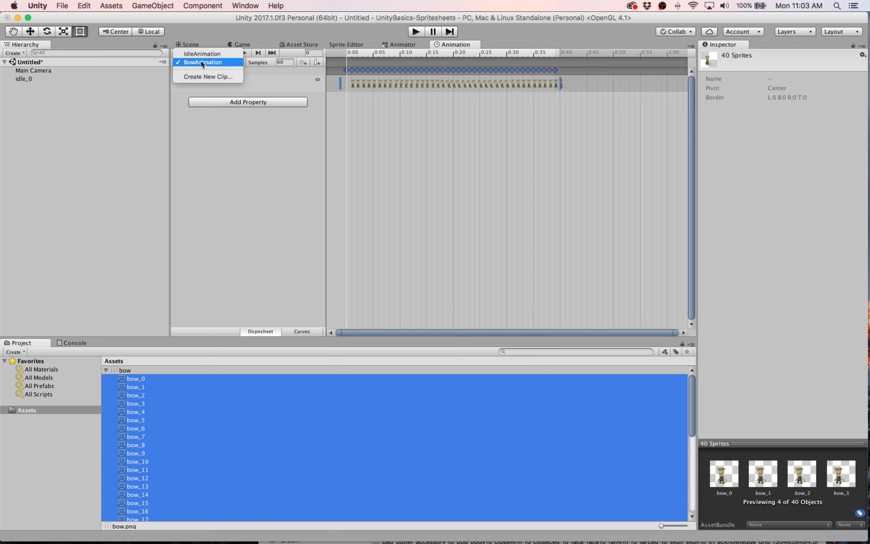
{"action": "left_click", "coordinate": [202, 57]}
{"action": "left_click", "coordinate": [203, 63]}
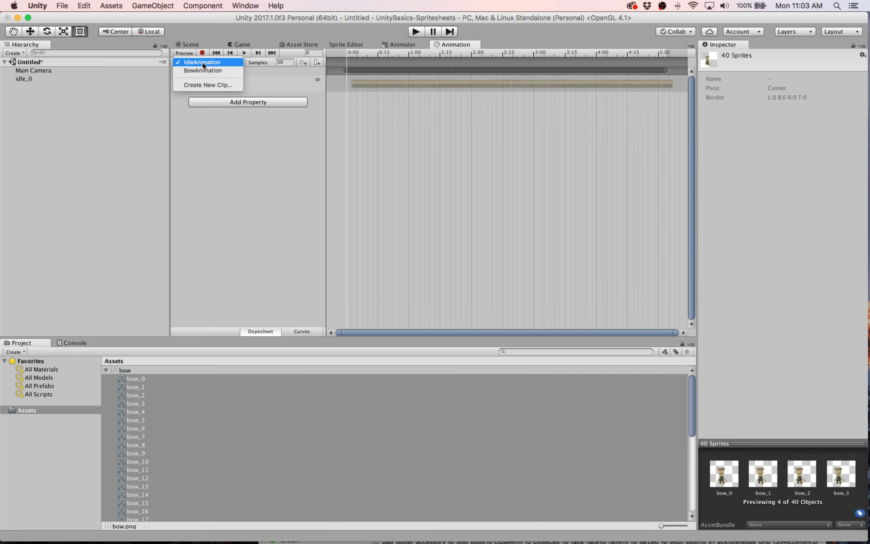
{"action": "left_click", "coordinate": [202, 69]}
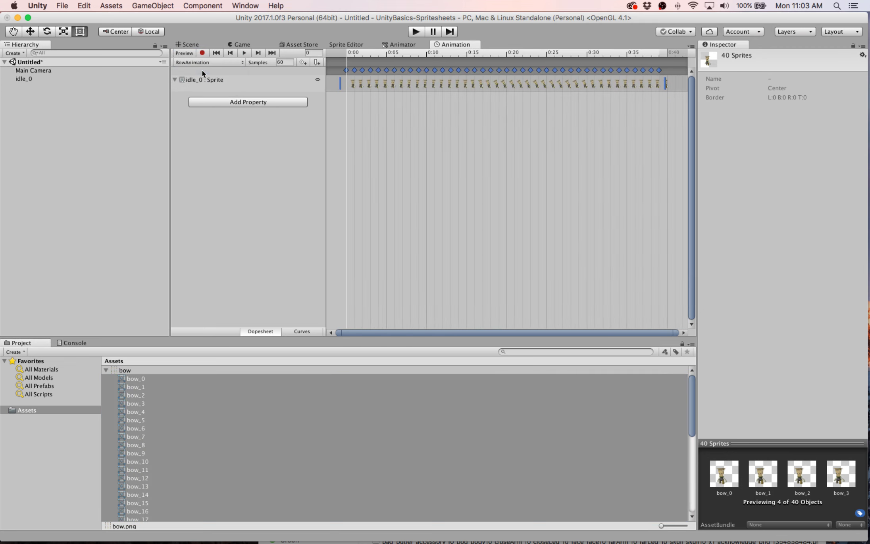
{"action": "left_click", "coordinate": [281, 63]}
{"action": "key", "text": "Return"}
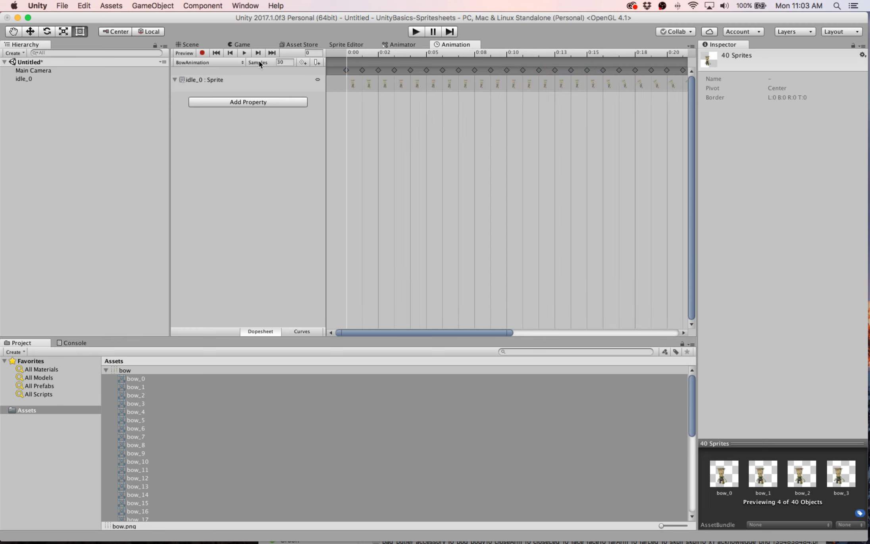
Step: Compare the IdleAnimation timeline with the BowAnimation timeline, ending on BowAnimation
{"action": "left_click", "coordinate": [220, 64]}
{"action": "left_click", "coordinate": [218, 55]}
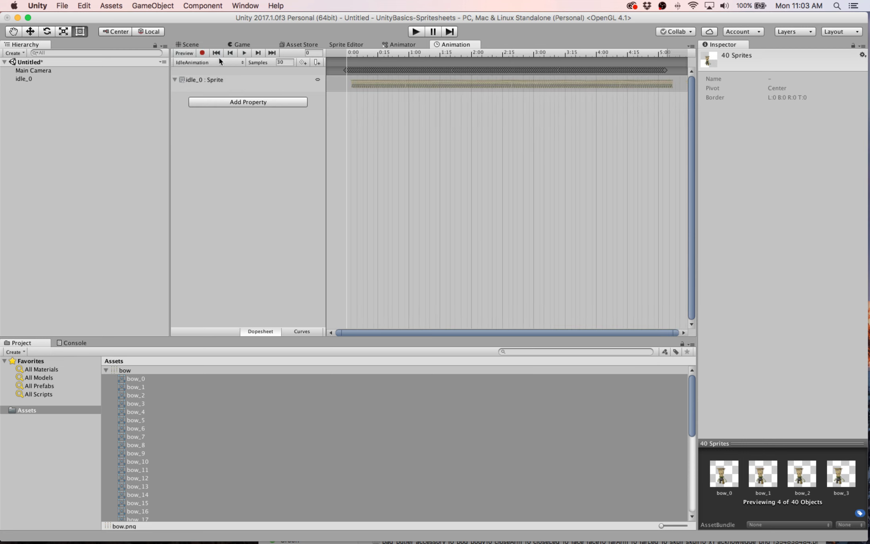
{"action": "left_click", "coordinate": [220, 63]}
{"action": "left_click", "coordinate": [221, 70]}
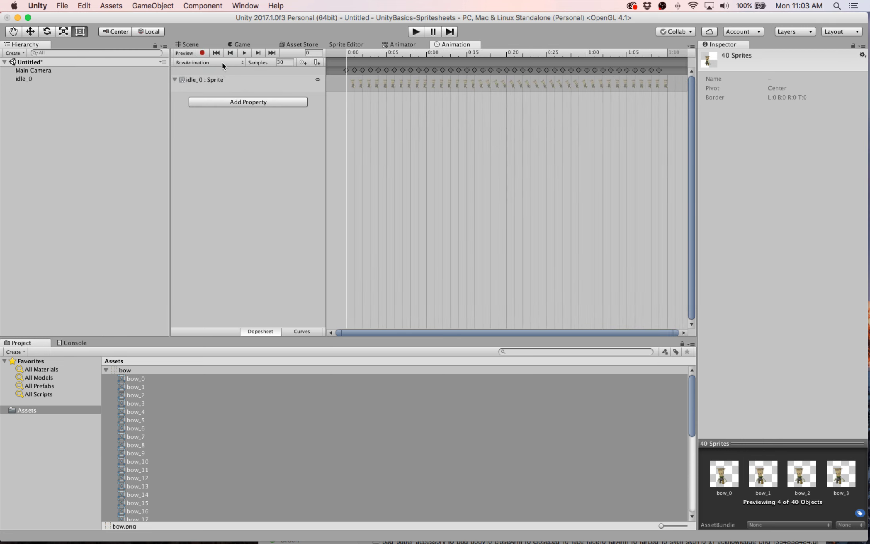
Step: Run the game, watch which animation state plays in the Animator, and stop the game
{"action": "left_click", "coordinate": [415, 31]}
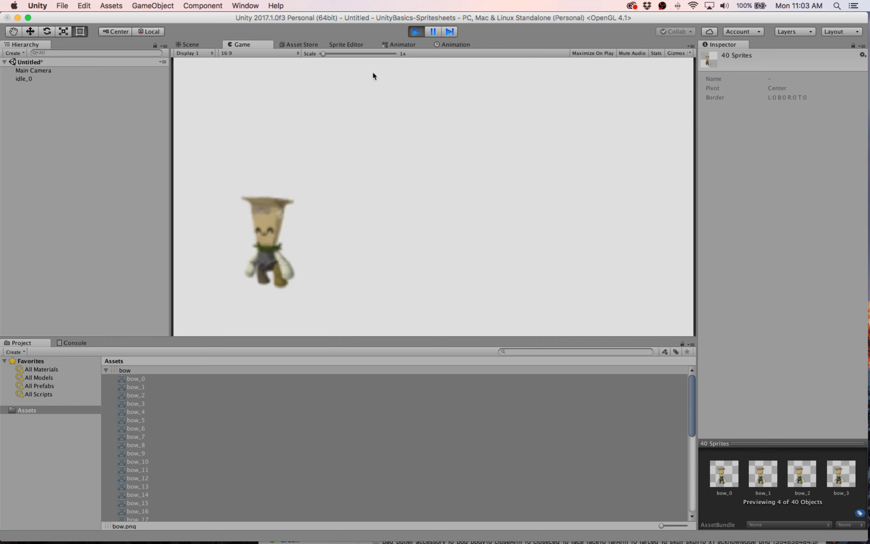
{"action": "left_click", "coordinate": [396, 45]}
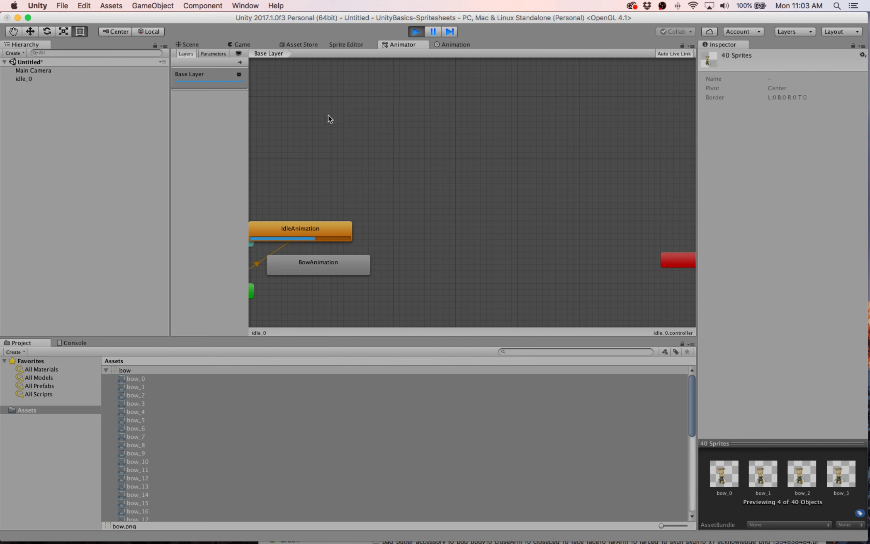
{"action": "left_click", "coordinate": [415, 31]}
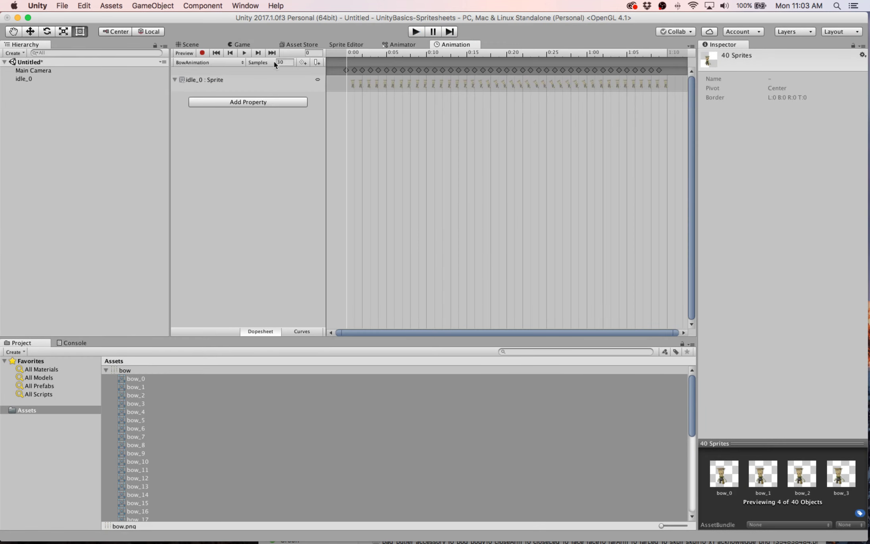
Step: Move the Any State, Entry, IdleAnimation and BowAnimation nodes together toward the middle of the Animator graph
{"action": "left_click", "coordinate": [394, 46]}
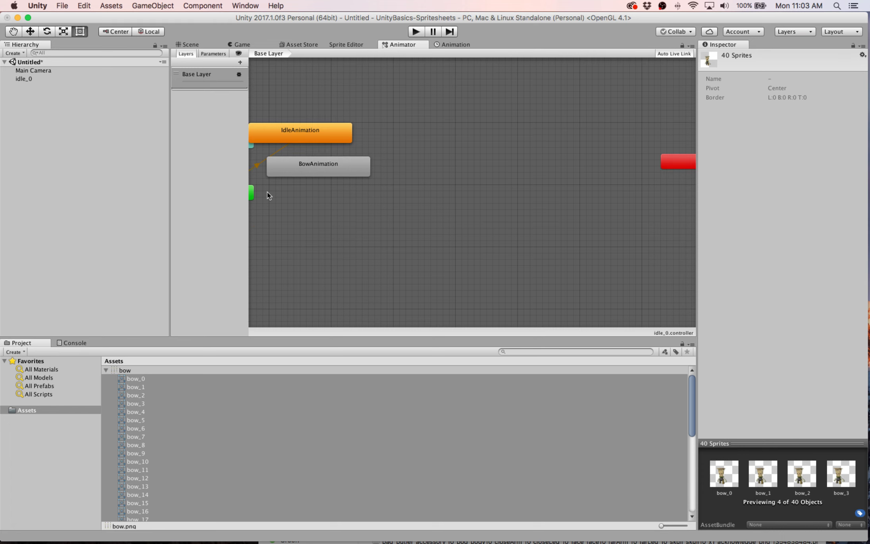
{"action": "left_click_drag", "start_coordinate": [424, 221], "coordinate": [165, 105]}
{"action": "left_click_drag", "start_coordinate": [314, 134], "coordinate": [502, 133]}
{"action": "left_click", "coordinate": [460, 249]}
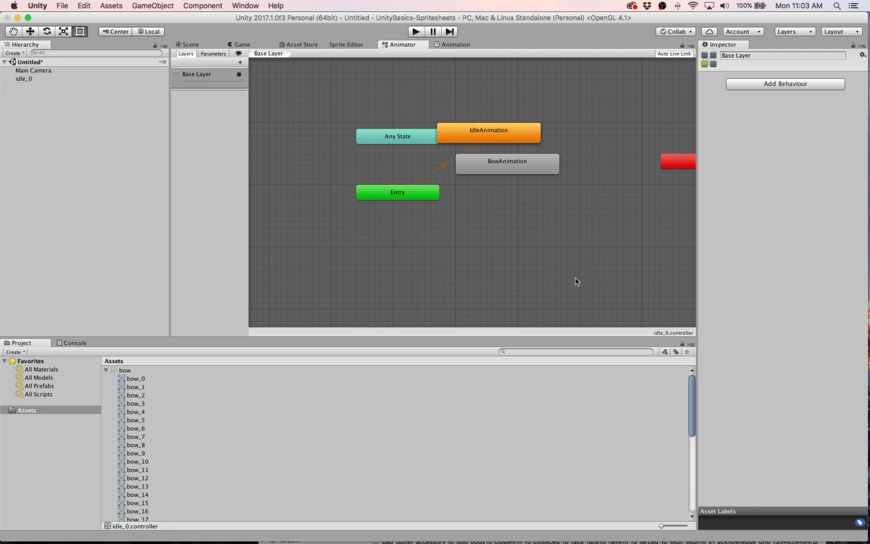
{"action": "left_click_drag", "start_coordinate": [570, 256], "coordinate": [299, 82]}
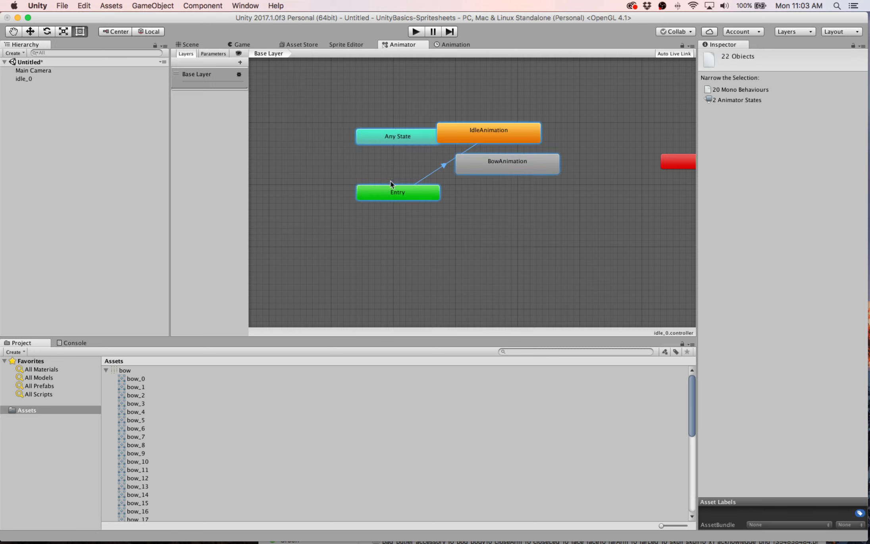
{"action": "left_click_drag", "start_coordinate": [391, 194], "coordinate": [412, 229]}
{"action": "left_click", "coordinate": [410, 261]}
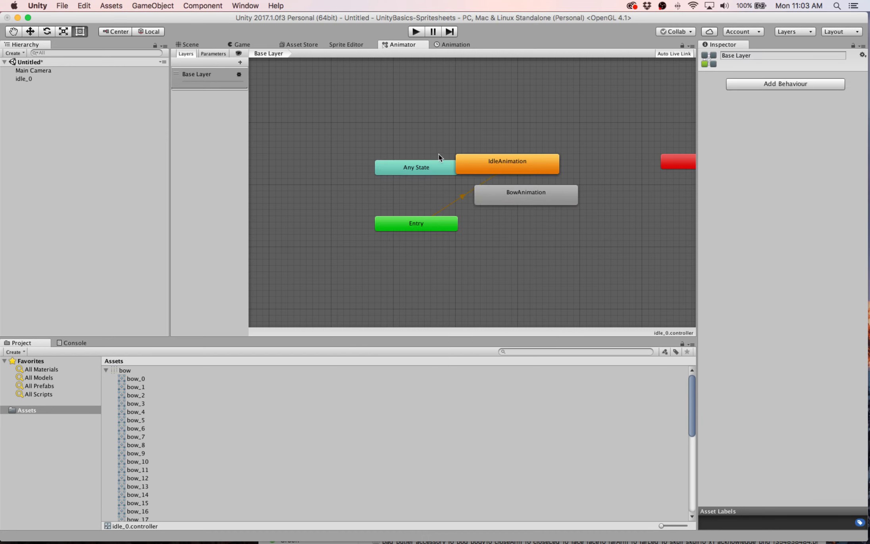
Step: Spread the Animator nodes apart, with Any State further left, IdleAnimation above Entry and BowAnimation further right
{"action": "left_click_drag", "start_coordinate": [420, 171], "coordinate": [315, 151]}
{"action": "left_click_drag", "start_coordinate": [507, 162], "coordinate": [452, 94]}
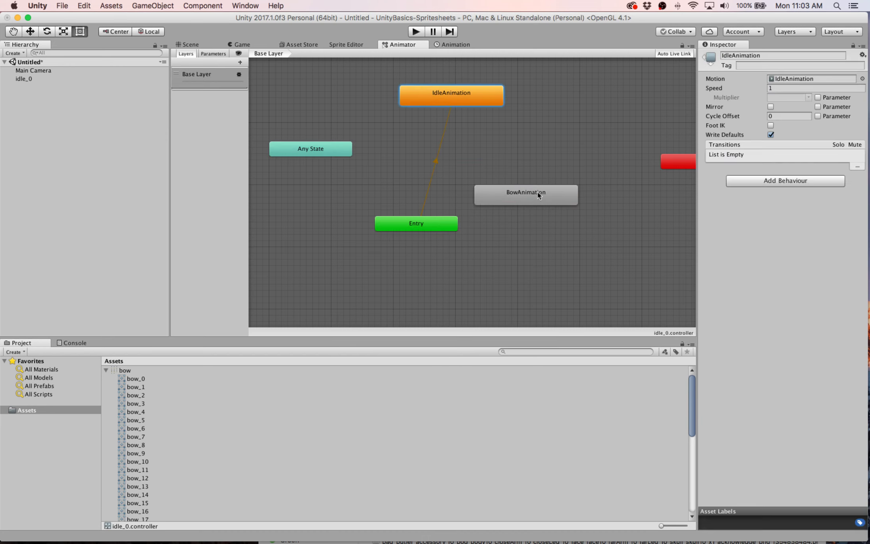
{"action": "left_click_drag", "start_coordinate": [538, 195], "coordinate": [575, 189]}
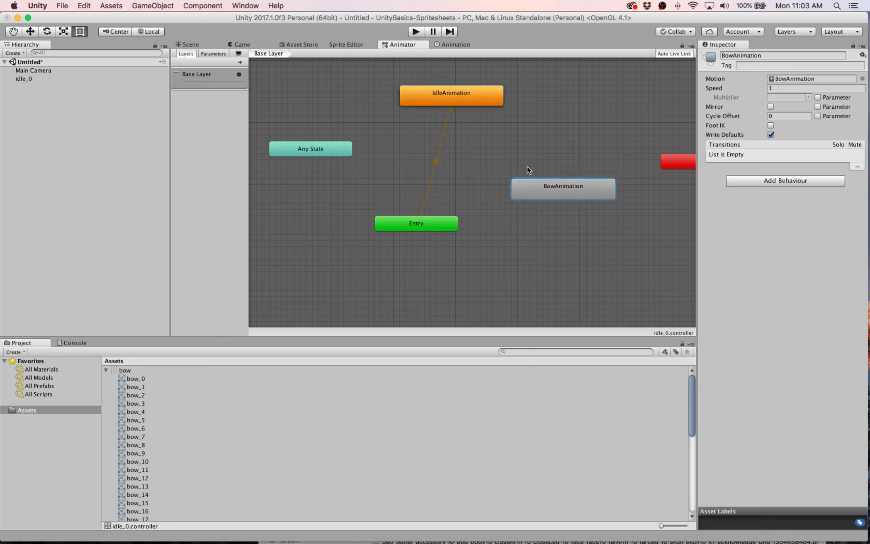
Step: Inspect the IdleAnimation and BowAnimation states and the idle_0 object's components
{"action": "left_click", "coordinate": [465, 102]}
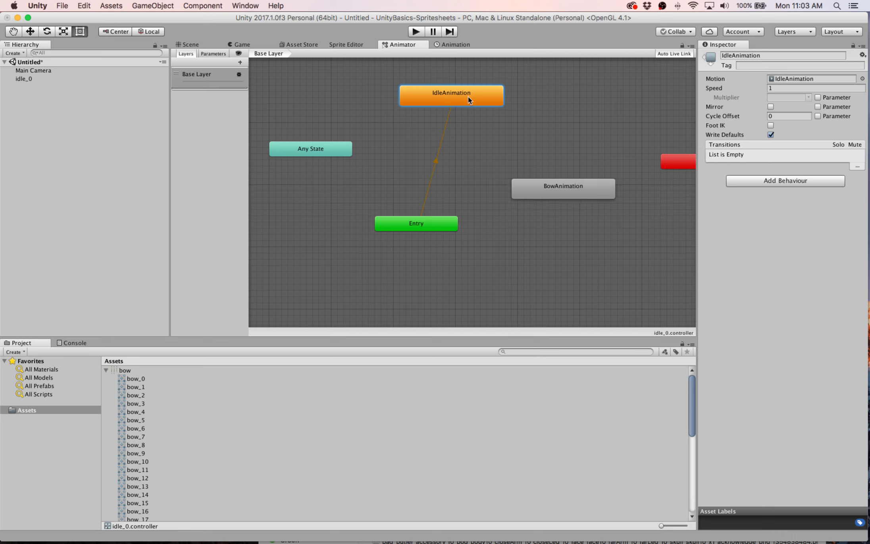
{"action": "left_click", "coordinate": [562, 196]}
{"action": "left_click", "coordinate": [28, 78]}
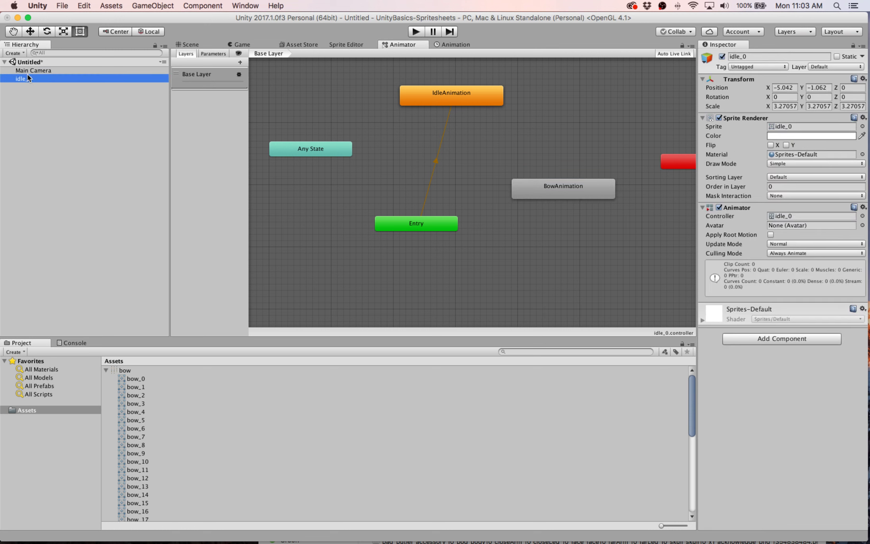
Step: Compare the options available for IdleAnimation and set BowAnimation as the layer default state
{"action": "left_click", "coordinate": [432, 102]}
{"action": "right_click", "coordinate": [432, 101]}
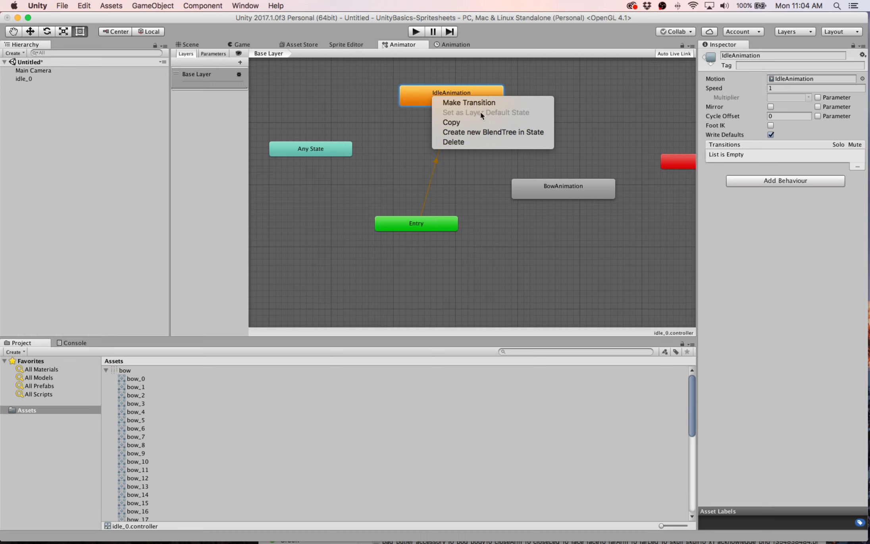
{"action": "left_click", "coordinate": [567, 195]}
{"action": "right_click", "coordinate": [555, 192]}
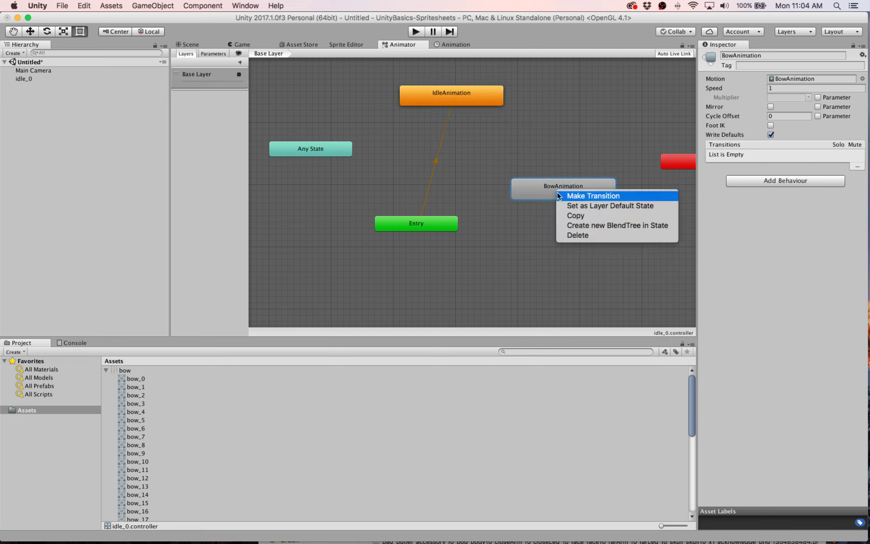
{"action": "left_click", "coordinate": [571, 207]}
{"action": "right_click", "coordinate": [560, 195]}
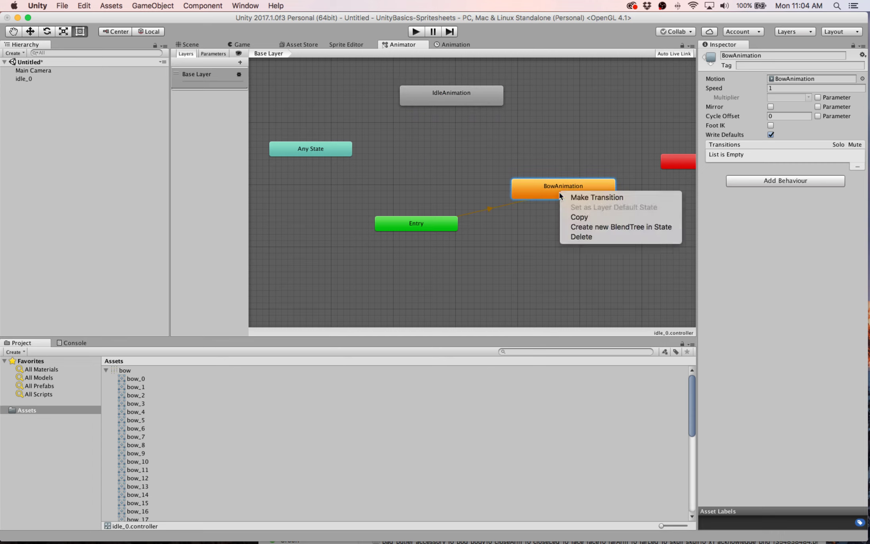
{"action": "left_click", "coordinate": [535, 190]}
Step: Run the game to watch the bow animation, stop it and return to the Scene view
{"action": "left_click", "coordinate": [415, 32]}
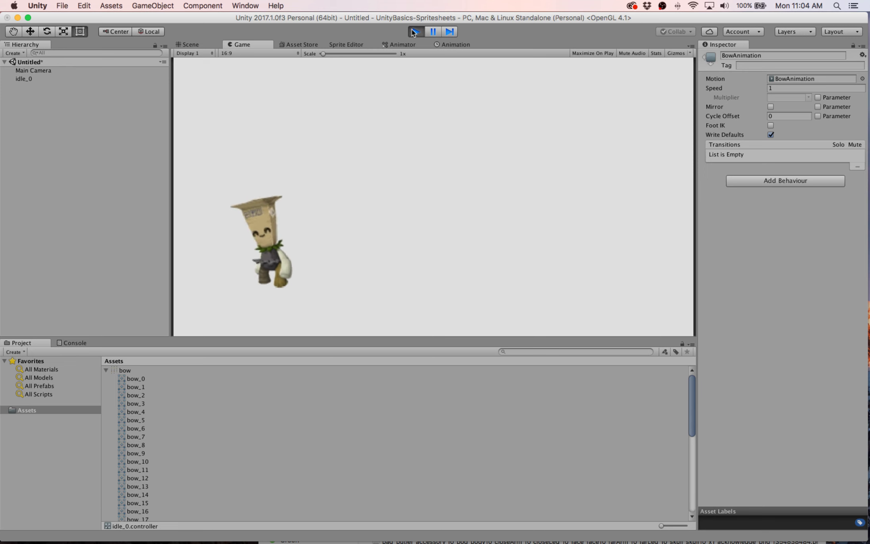
{"action": "left_click", "coordinate": [414, 32]}
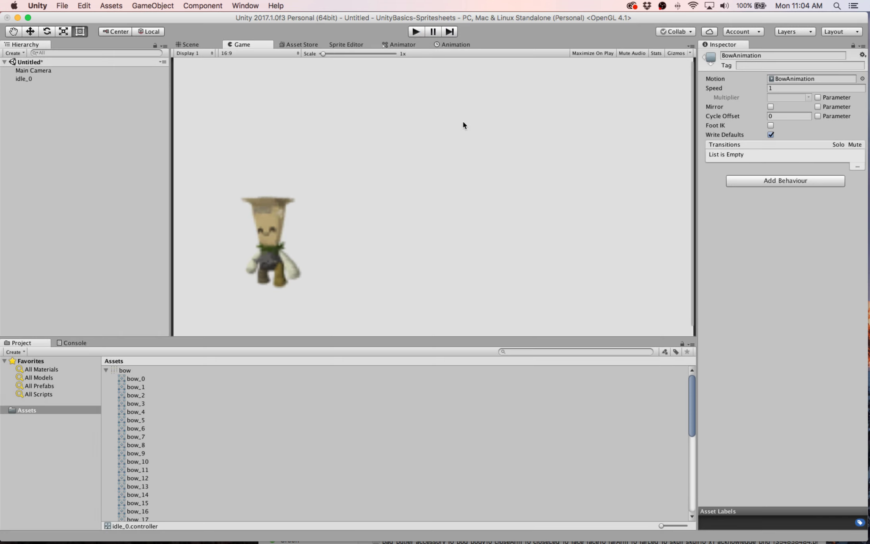
{"action": "left_click", "coordinate": [202, 46]}
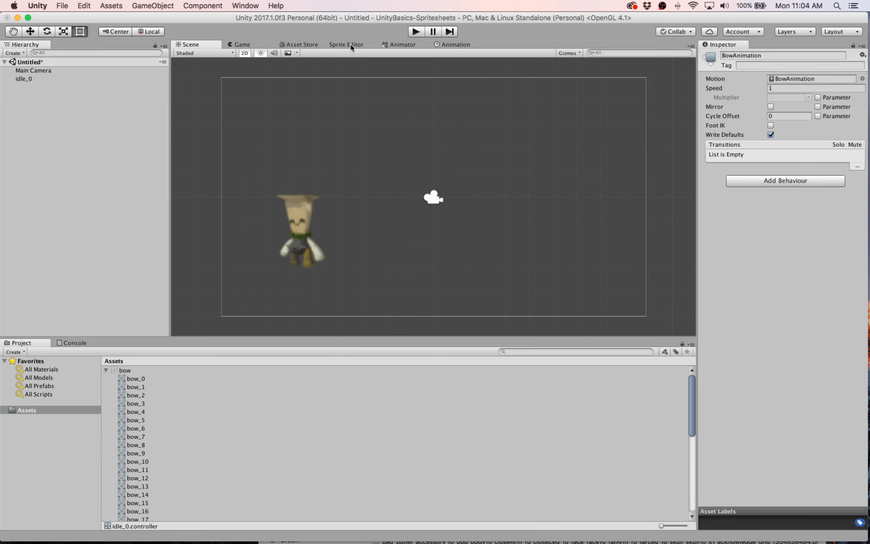
Step: Set IdleAnimation as the layer default state in the Animator
{"action": "left_click", "coordinate": [397, 44]}
{"action": "right_click", "coordinate": [432, 97]}
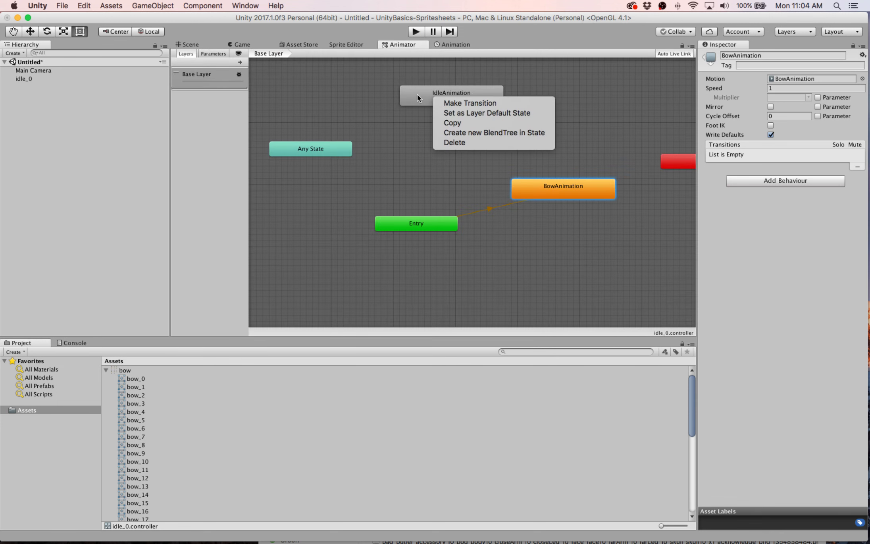
{"action": "double_click", "coordinate": [417, 97]}
{"action": "right_click", "coordinate": [417, 97]}
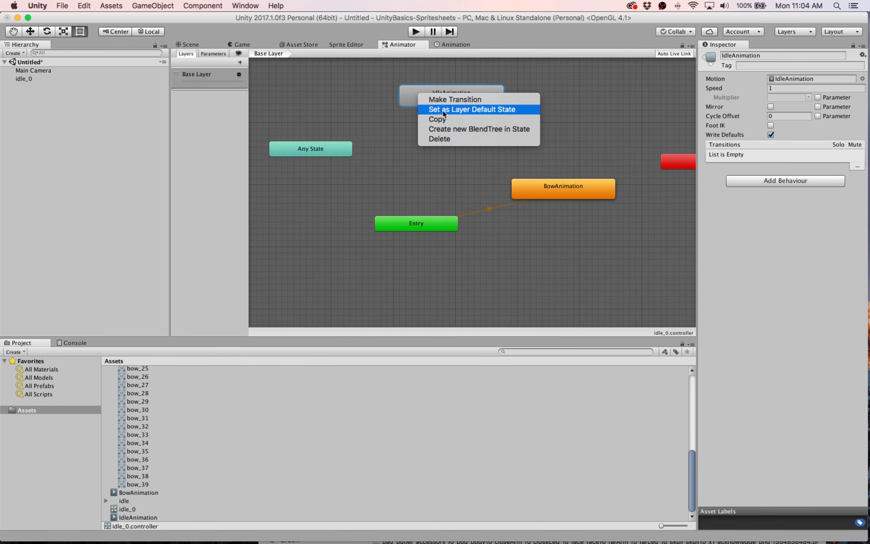
{"action": "left_click", "coordinate": [427, 109]}
Step: Run the game with IdleAnimation as the default, watch the active state in the Animator, and stop the game
{"action": "left_click", "coordinate": [416, 32]}
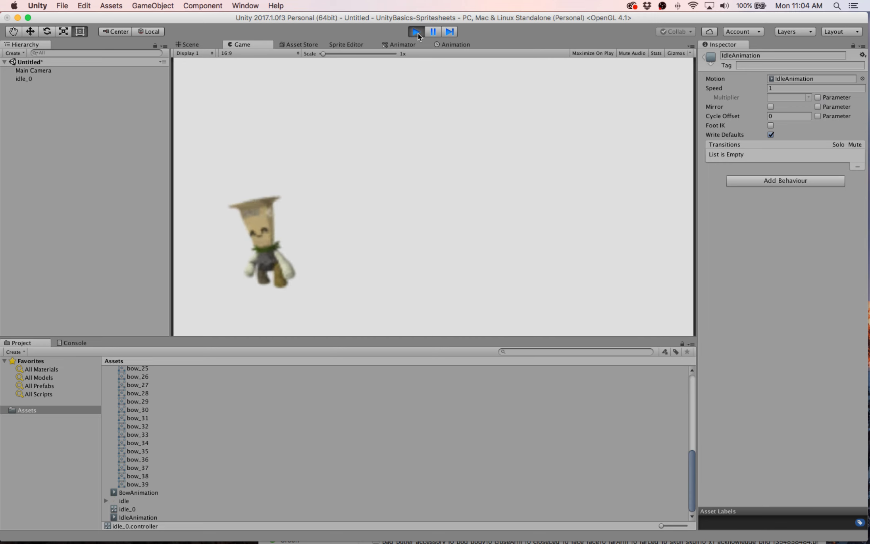
{"action": "left_click", "coordinate": [416, 33]}
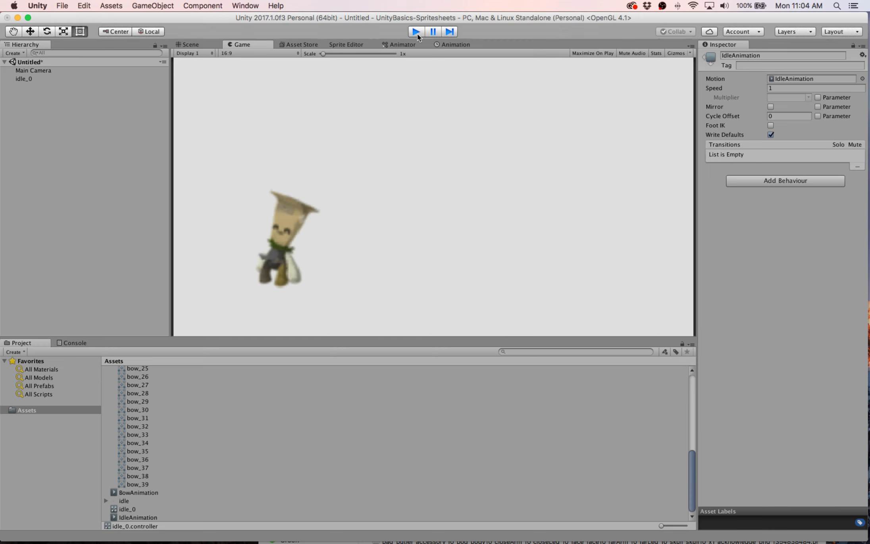
{"action": "left_click", "coordinate": [384, 45]}
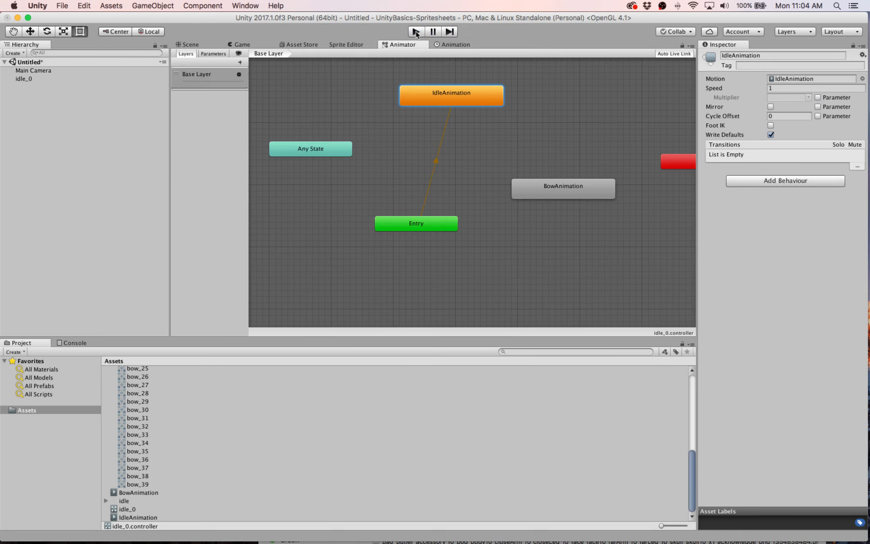
{"action": "left_click", "coordinate": [417, 33]}
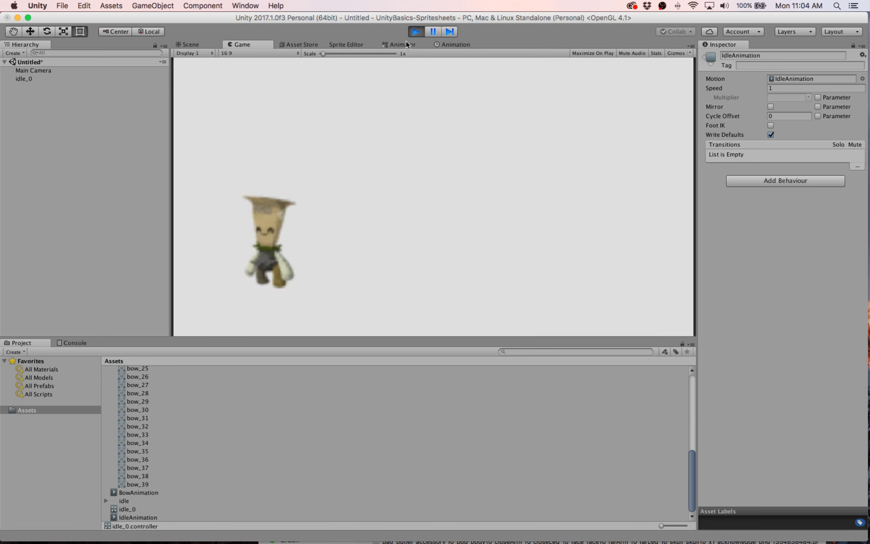
{"action": "left_click", "coordinate": [405, 45]}
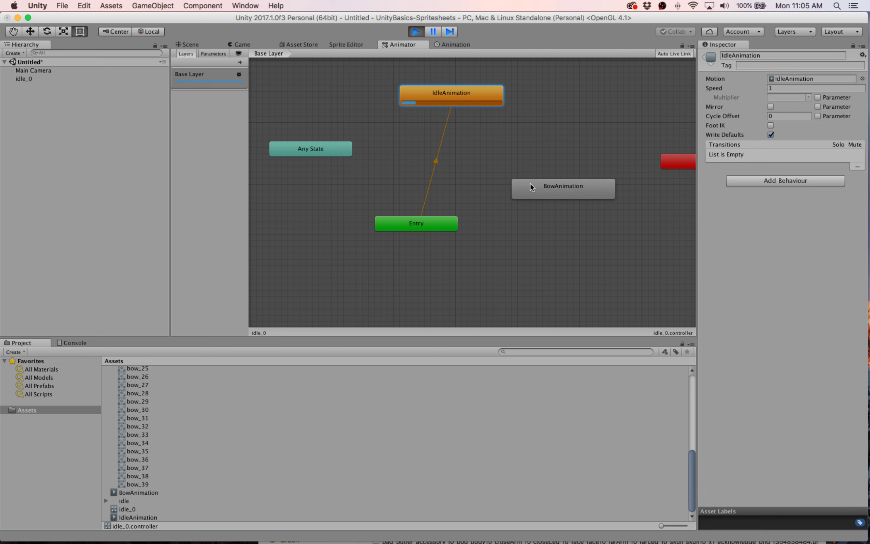
{"action": "left_click", "coordinate": [415, 36]}
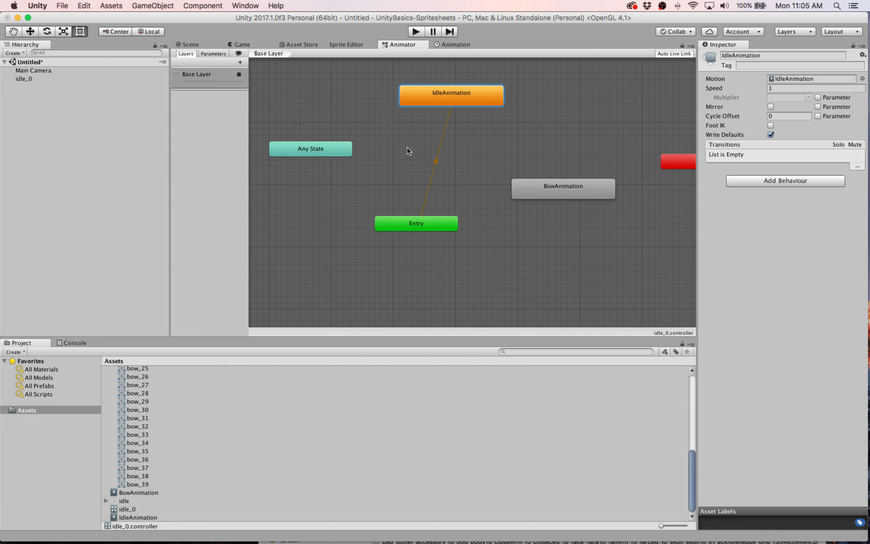
Step: Add a Bool parameter named Bow to the Animator controller
{"action": "left_click", "coordinate": [214, 54]}
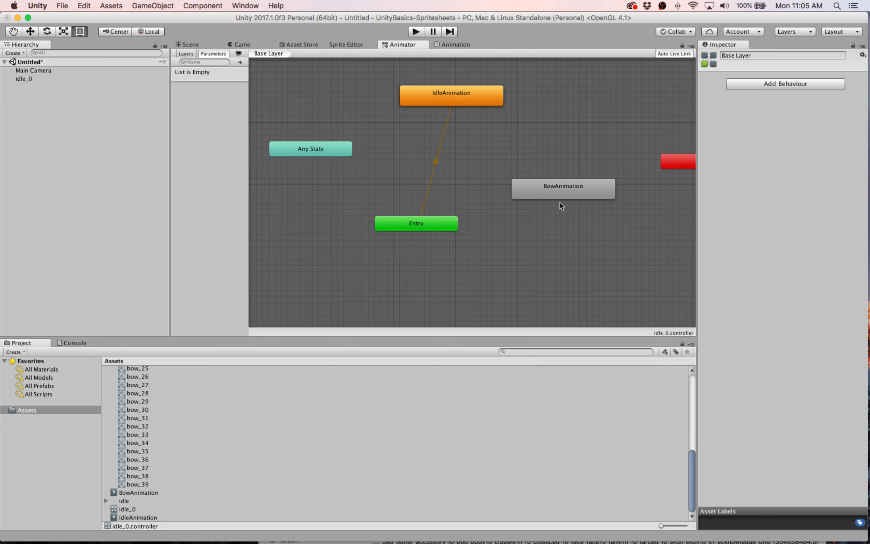
{"action": "left_click", "coordinate": [240, 61]}
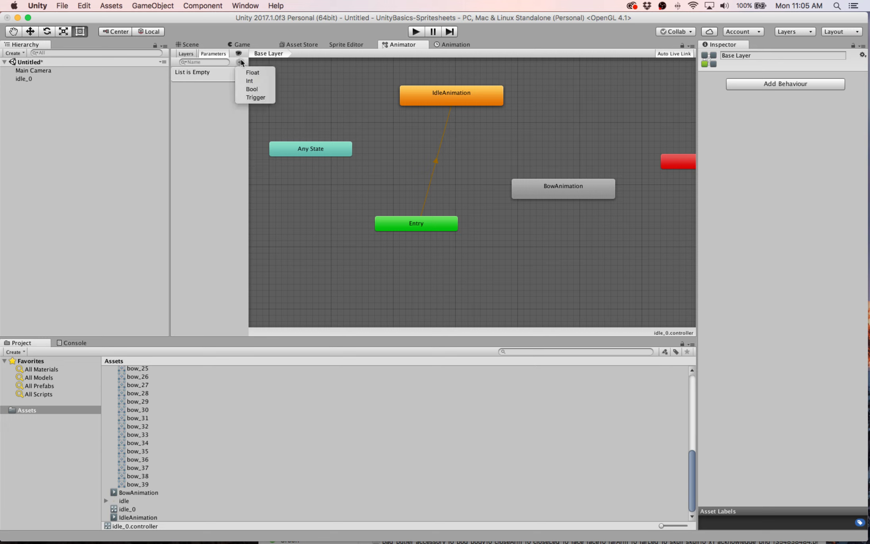
{"action": "left_click", "coordinate": [250, 89]}
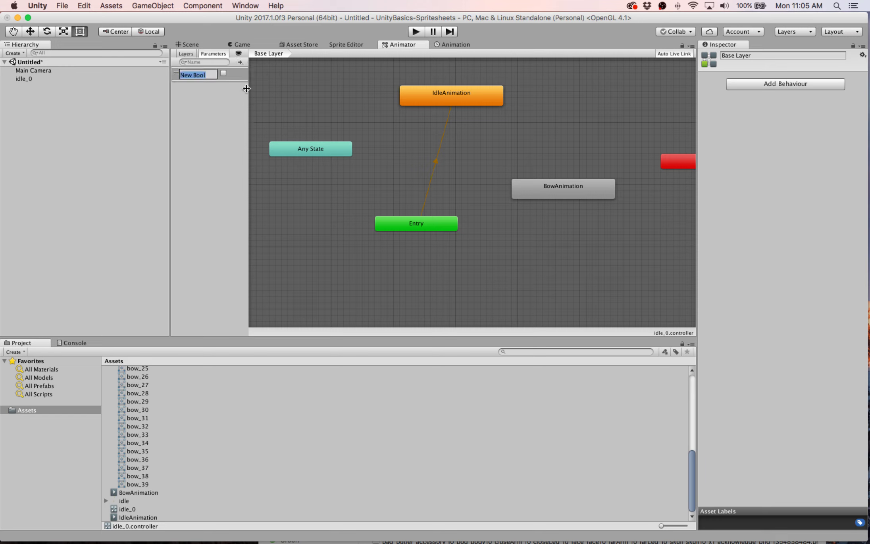
{"action": "type", "text": "Bow"}
{"action": "key", "text": "Return"}
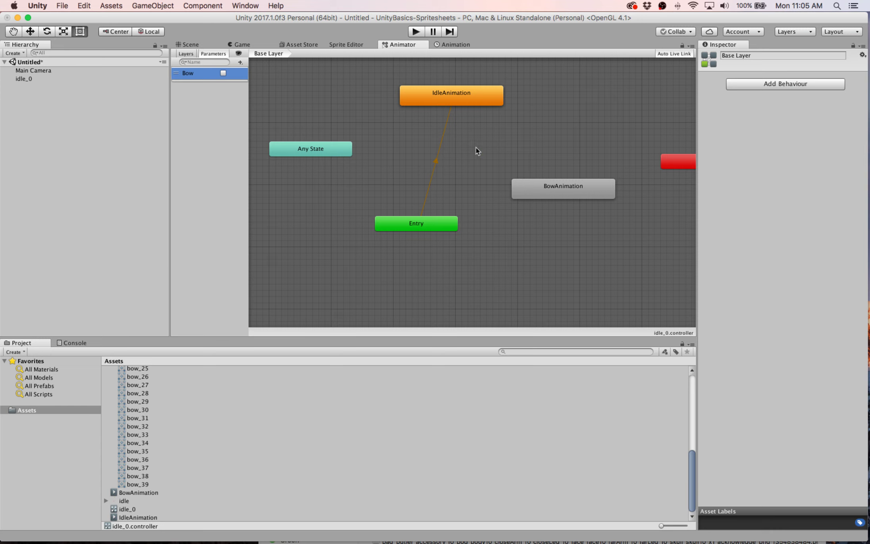
Step: Make a transition from the IdleAnimation state to the BowAnimation state
{"action": "left_click", "coordinate": [463, 100]}
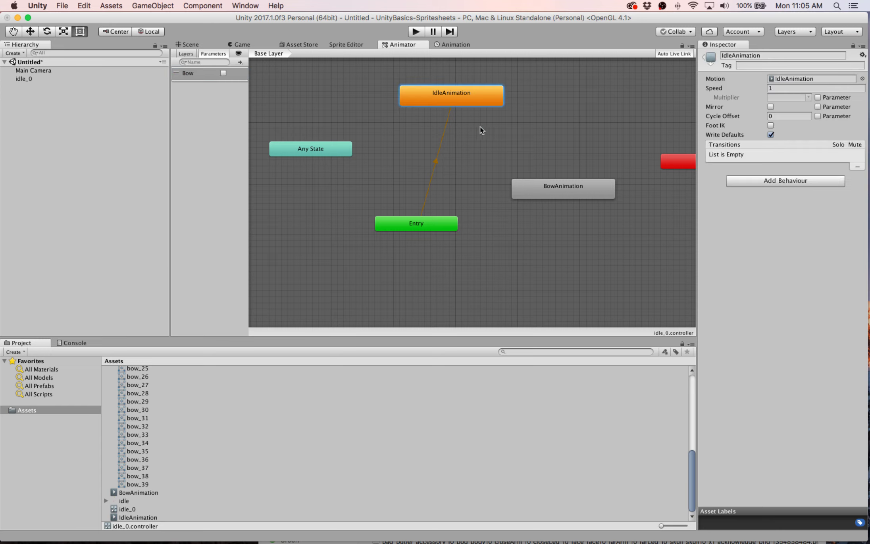
{"action": "left_click", "coordinate": [542, 192]}
{"action": "right_click", "coordinate": [453, 95]}
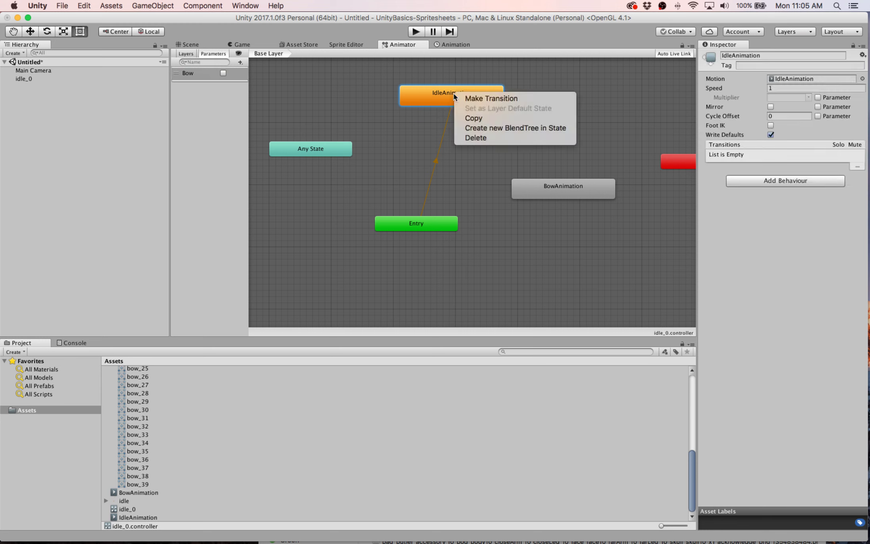
{"action": "left_click", "coordinate": [491, 99]}
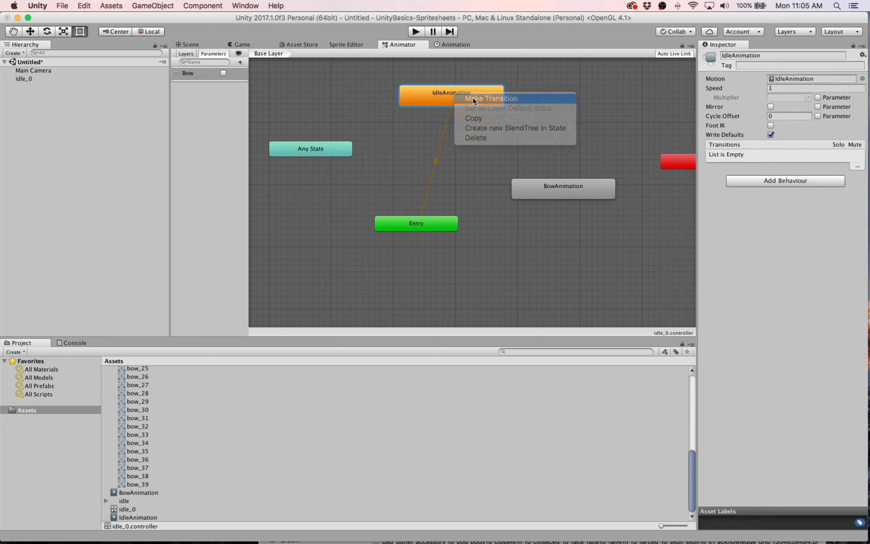
{"action": "left_click", "coordinate": [527, 180]}
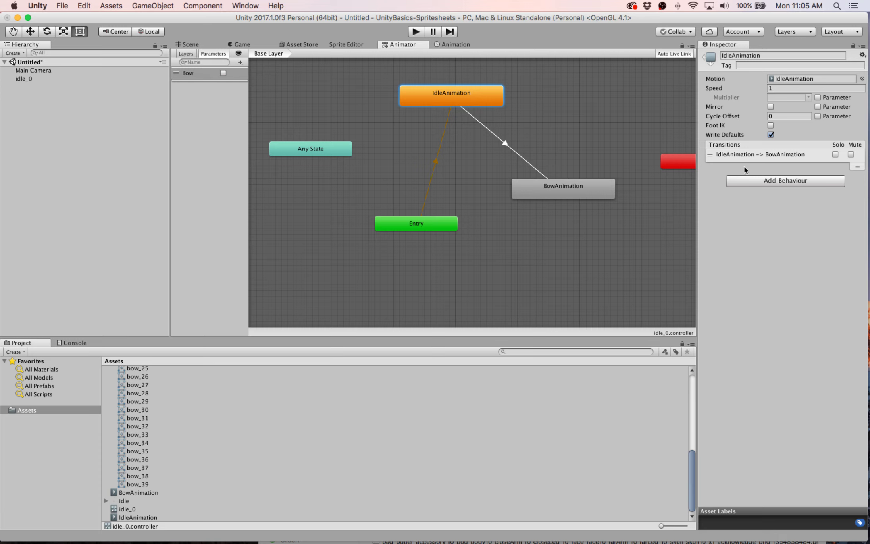
Step: Add a condition to the IdleAnimation to BowAnimation transition requiring Bow to be true
{"action": "left_click", "coordinate": [782, 181]}
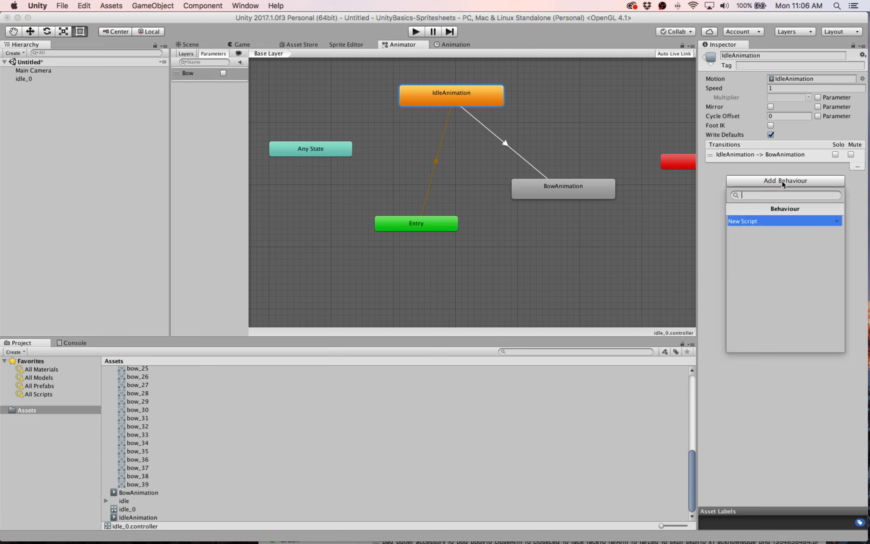
{"action": "left_click", "coordinate": [845, 185]}
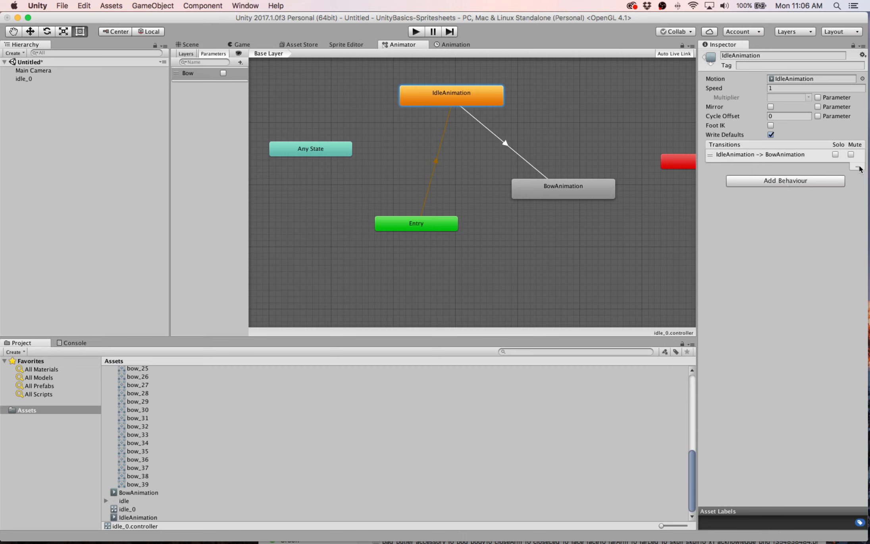
{"action": "left_click", "coordinate": [506, 144]}
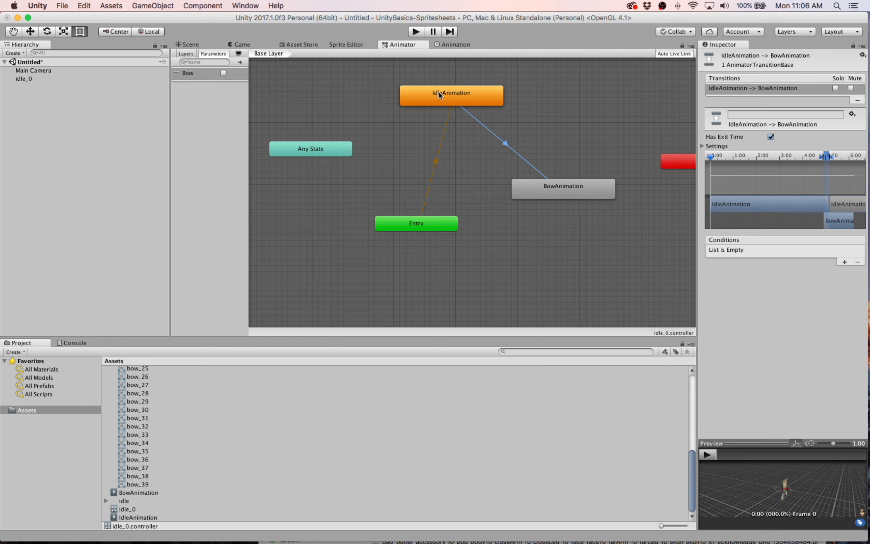
{"action": "left_click", "coordinate": [845, 263]}
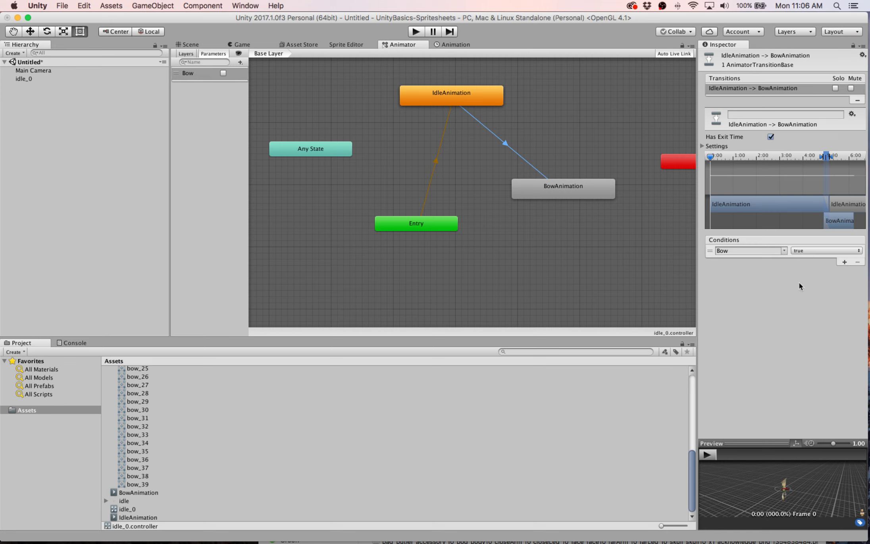
Step: Make a transition from the BowAnimation state back to the IdleAnimation state
{"action": "left_click", "coordinate": [586, 198]}
{"action": "right_click", "coordinate": [587, 198]}
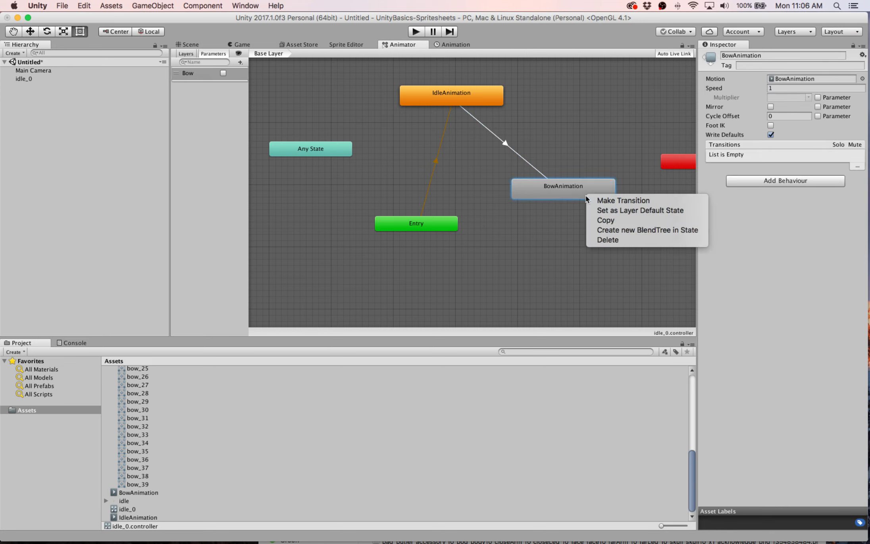
{"action": "left_click", "coordinate": [589, 201]}
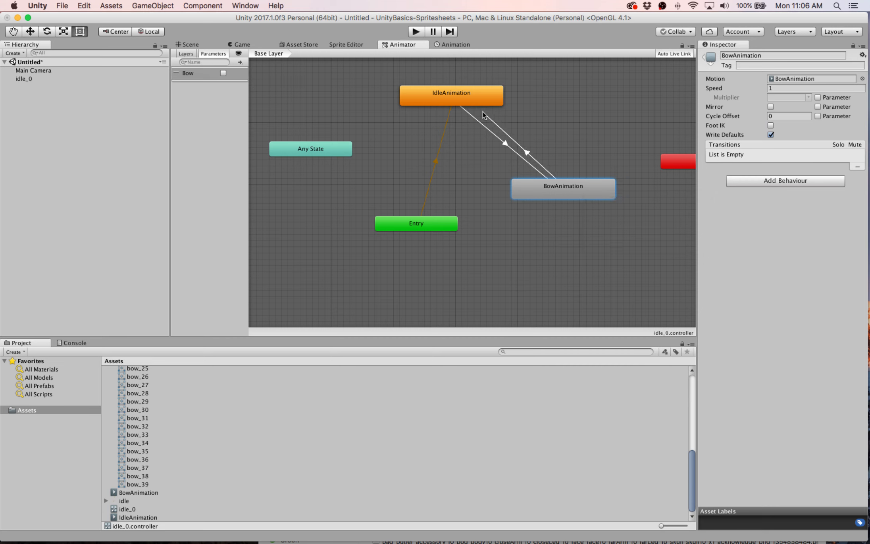
{"action": "left_click", "coordinate": [465, 105]}
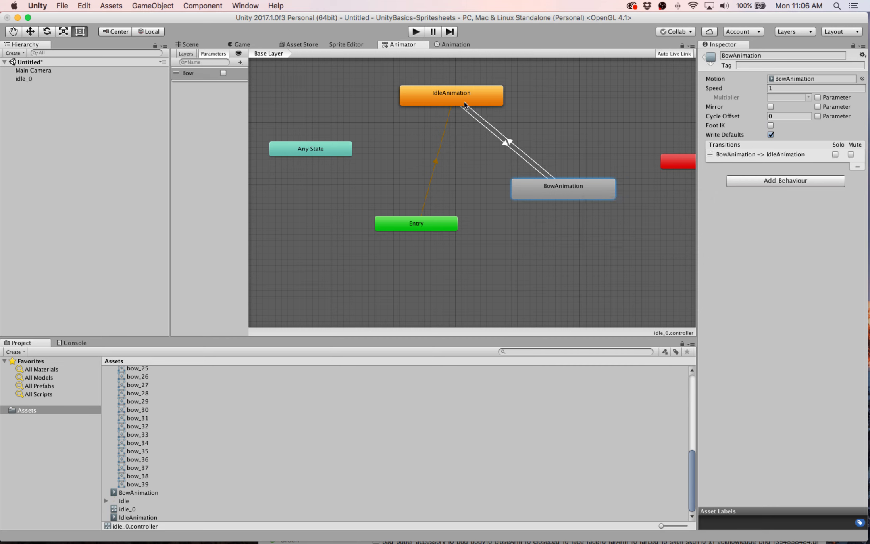
Step: Add a condition to the BowAnimation to IdleAnimation transition requiring Bow to be false
{"action": "left_click", "coordinate": [511, 144]}
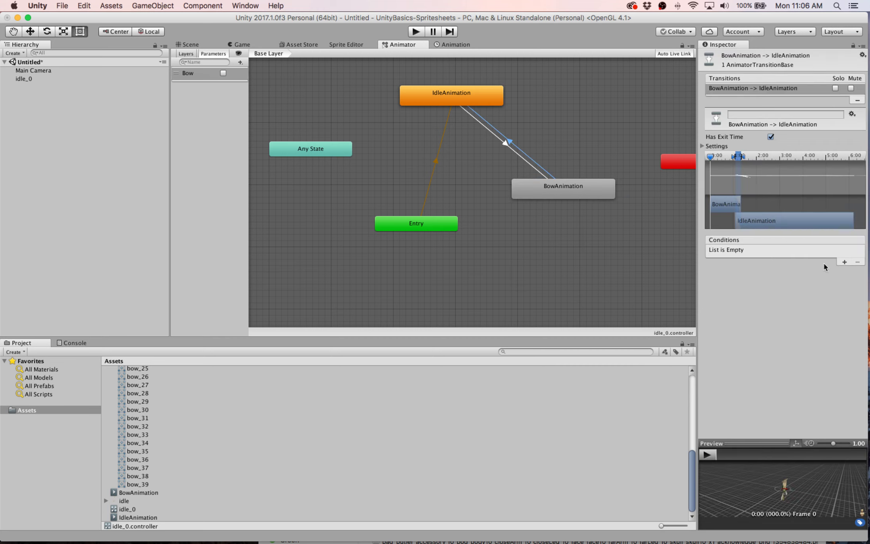
{"action": "left_click", "coordinate": [844, 263]}
{"action": "left_click", "coordinate": [805, 251]}
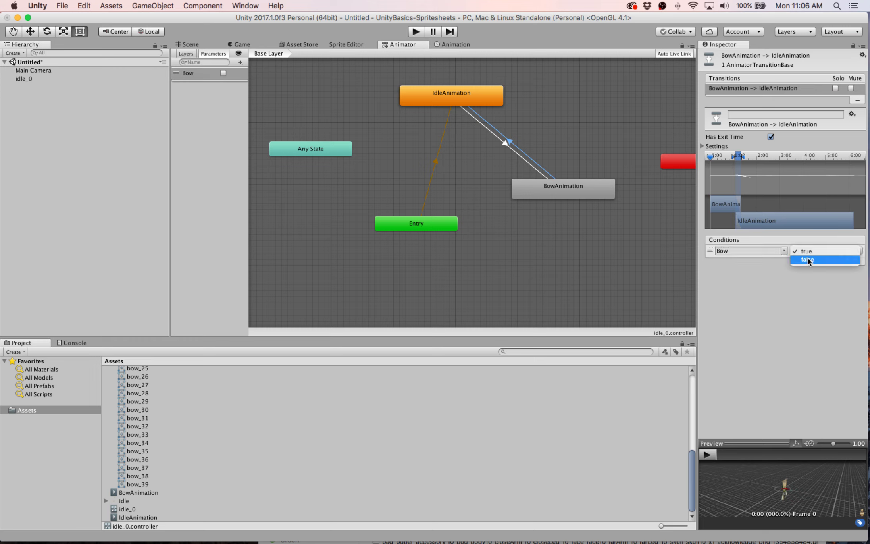
{"action": "left_click", "coordinate": [808, 260]}
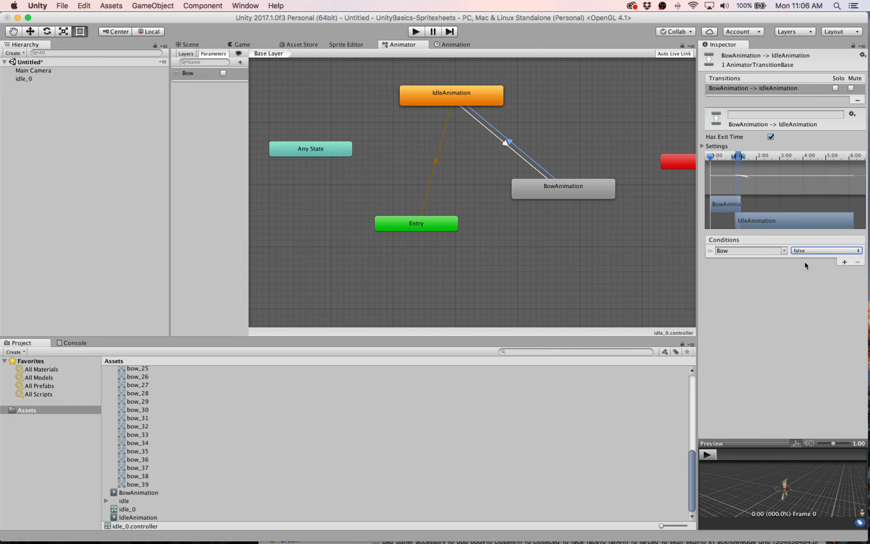
Step: Examine the conditions of both transitions between the IdleAnimation and BowAnimation states
{"action": "left_click", "coordinate": [509, 142]}
{"action": "left_click", "coordinate": [507, 144]}
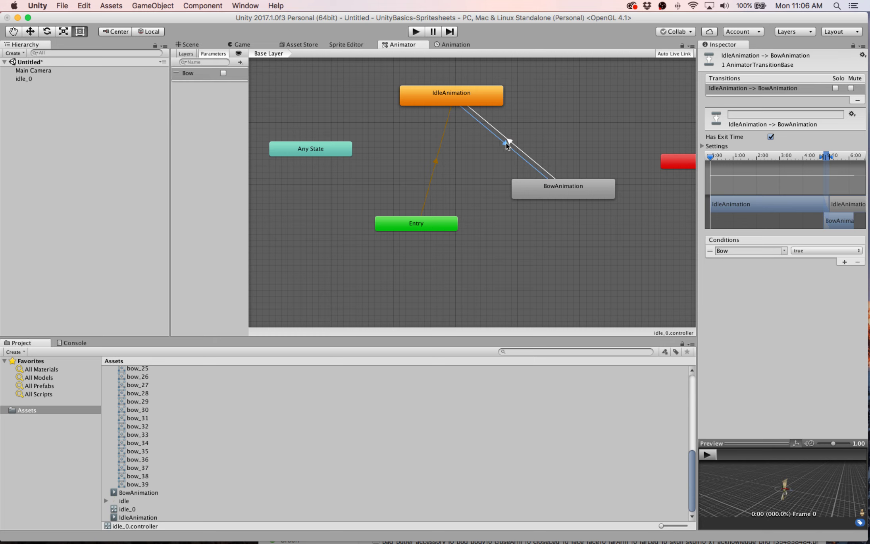
{"action": "left_click", "coordinate": [447, 103]}
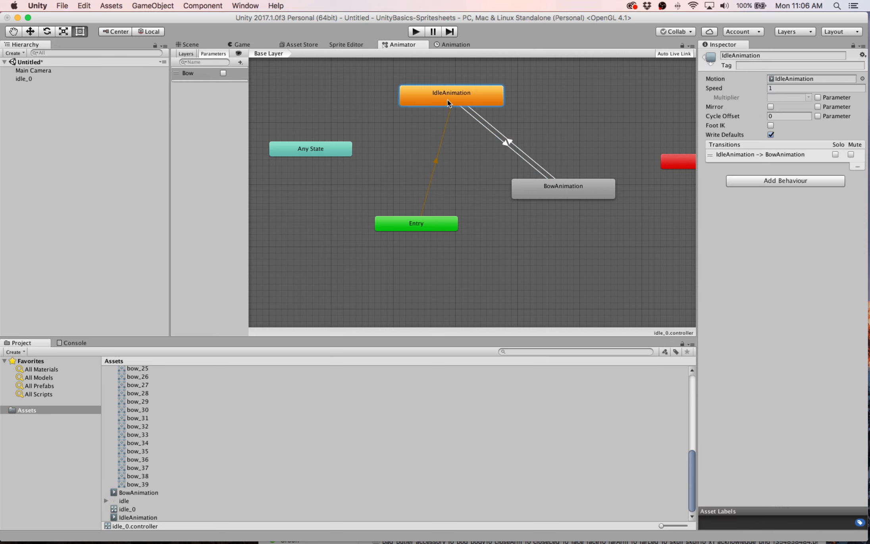
{"action": "left_click", "coordinate": [554, 198]}
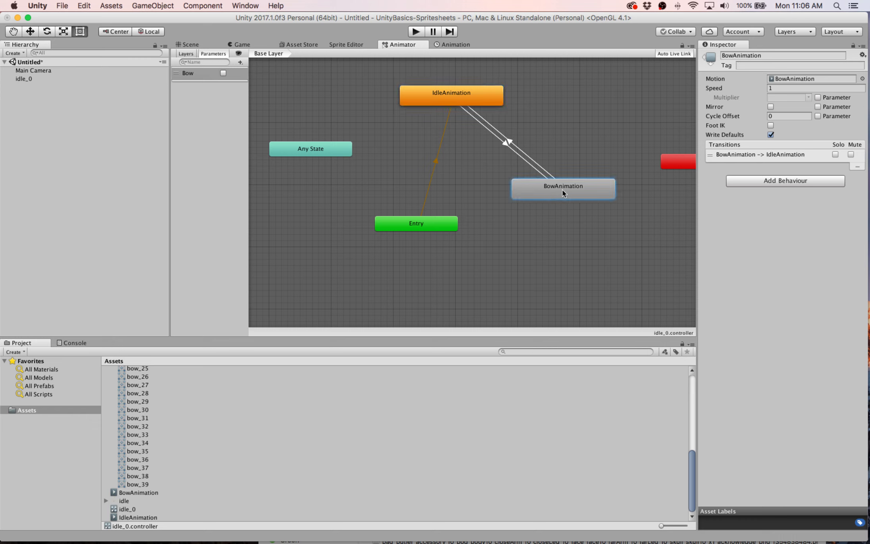
{"action": "left_click", "coordinate": [450, 96]}
{"action": "left_click", "coordinate": [510, 143]}
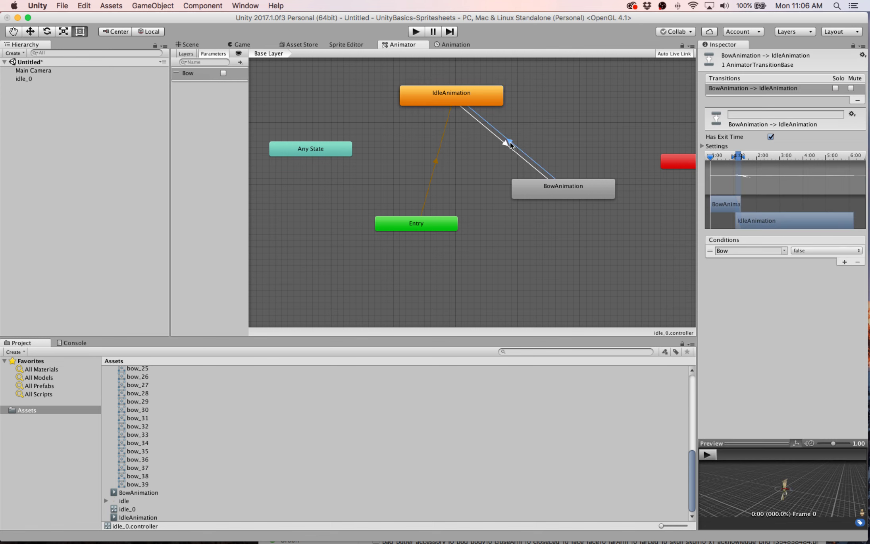
{"action": "left_click", "coordinate": [506, 144]}
{"action": "left_click", "coordinate": [510, 142]}
{"action": "left_click", "coordinate": [505, 143]}
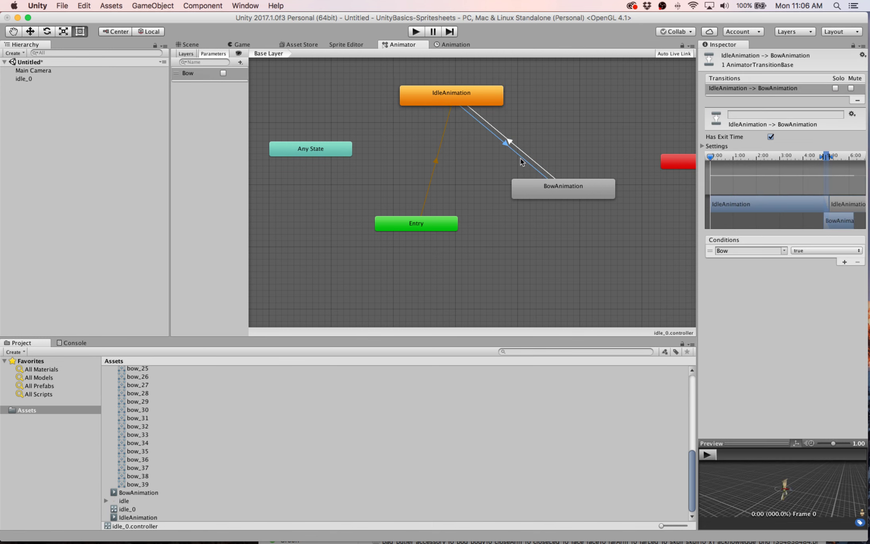
Step: Run and stop the game, and review the IdleAnimation and BowAnimation states in the Animator
{"action": "left_click", "coordinate": [415, 33]}
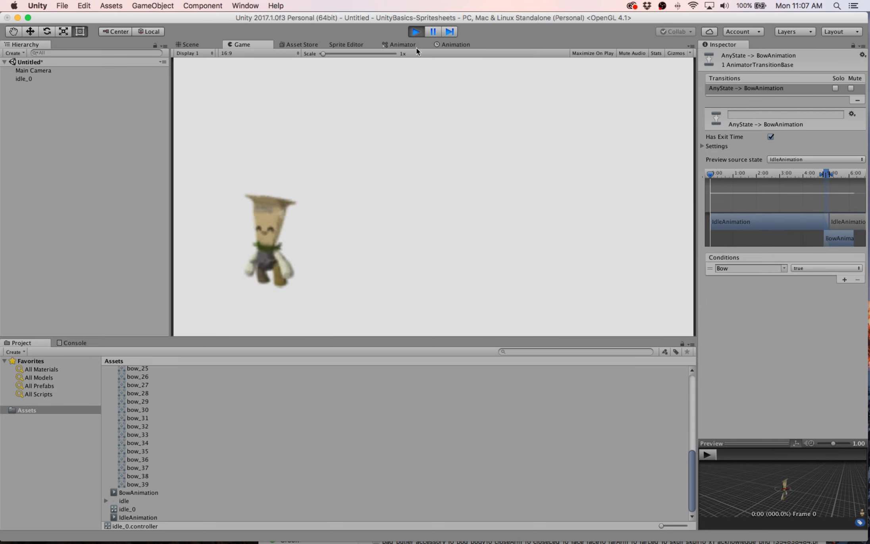
{"action": "left_click", "coordinate": [415, 32]}
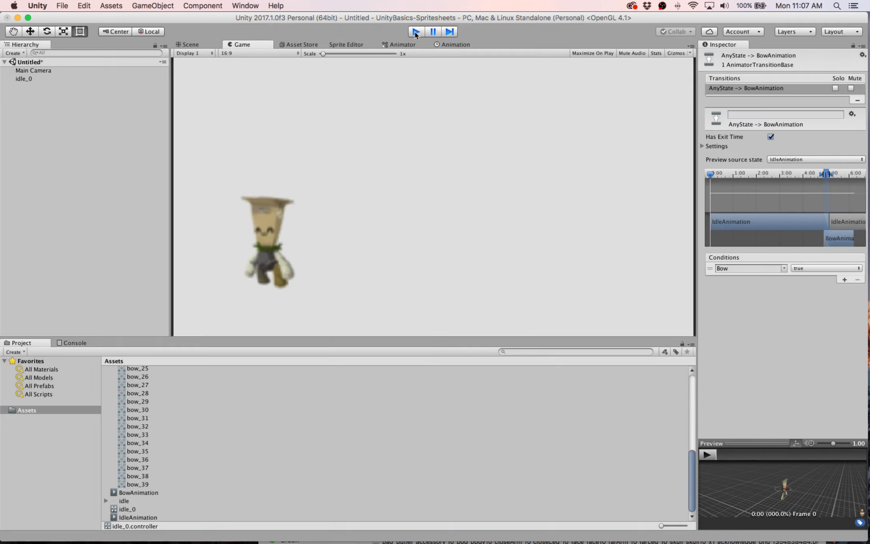
{"action": "left_click", "coordinate": [402, 45]}
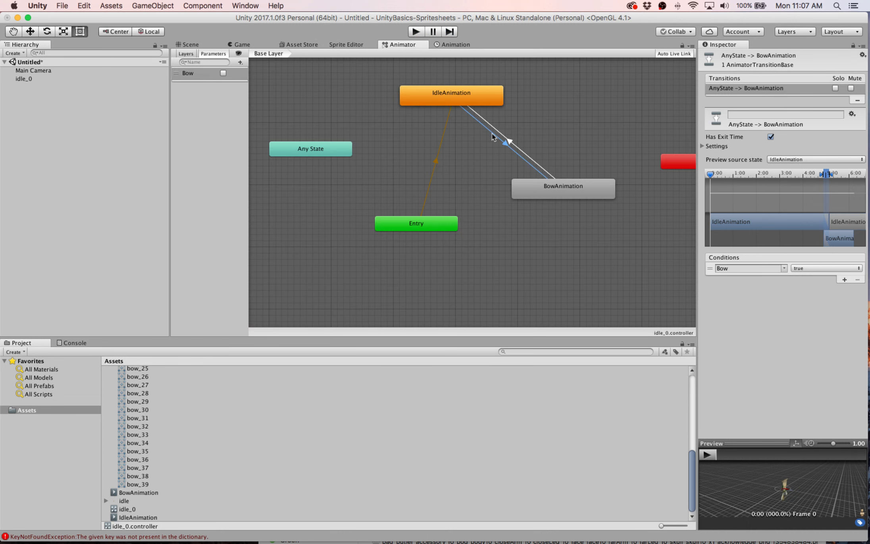
{"action": "left_click", "coordinate": [557, 187]}
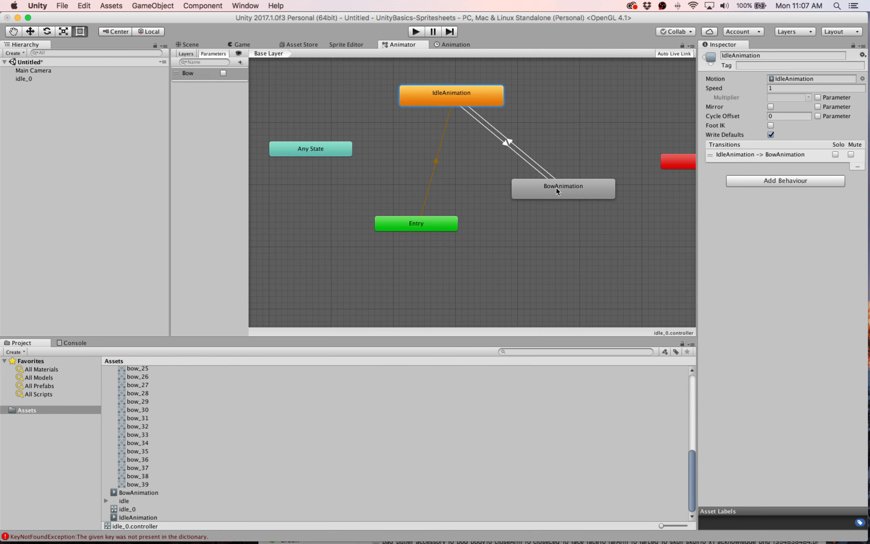
{"action": "left_click", "coordinate": [473, 98]}
{"action": "left_click", "coordinate": [504, 146]}
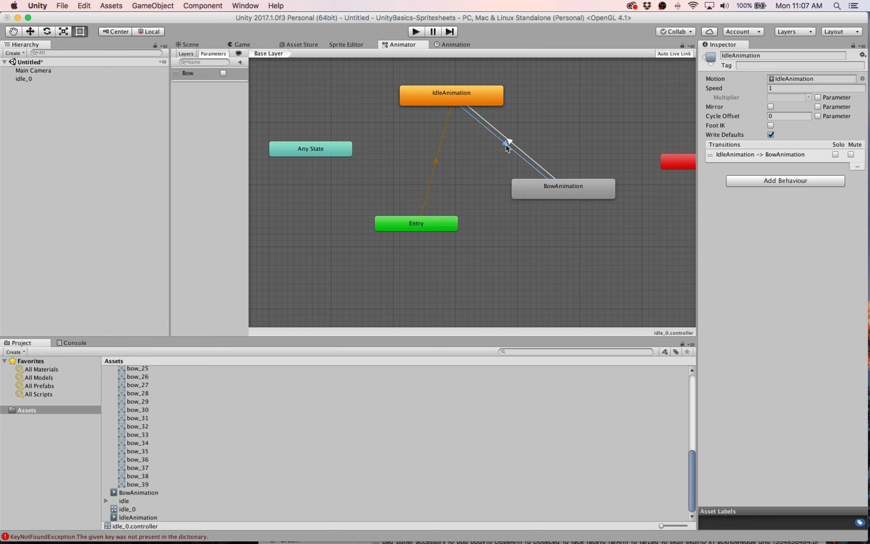
{"action": "left_click", "coordinate": [551, 193]}
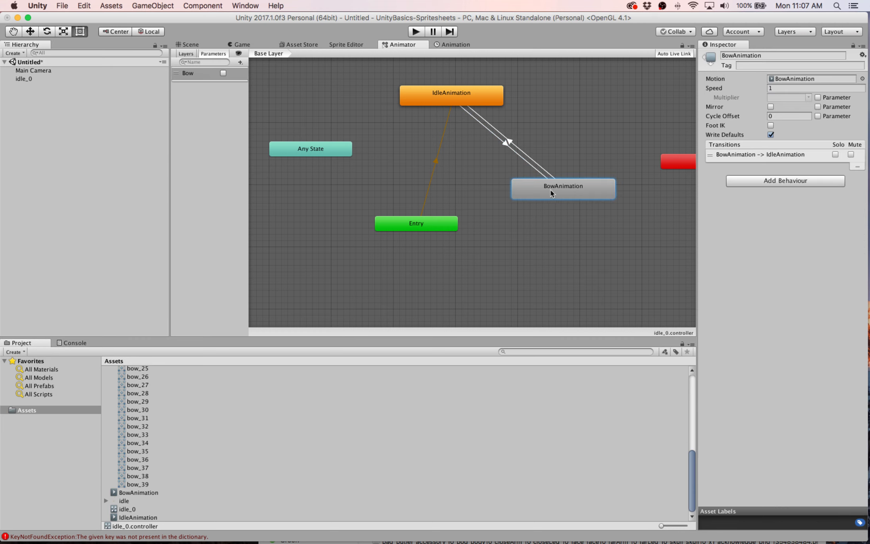
{"action": "left_click", "coordinate": [459, 94]}
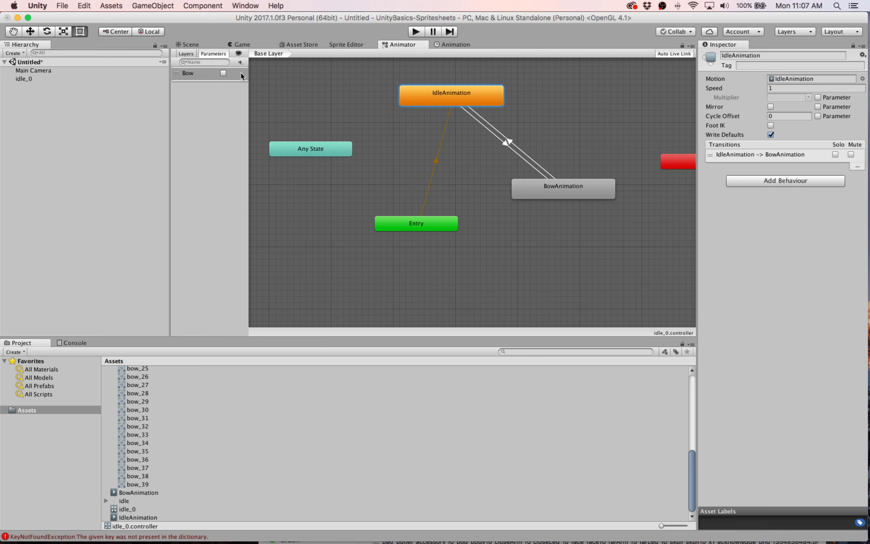
Step: Show the Scene view and collapse the bow sprite sheet in the Assets folder
{"action": "left_click", "coordinate": [195, 46]}
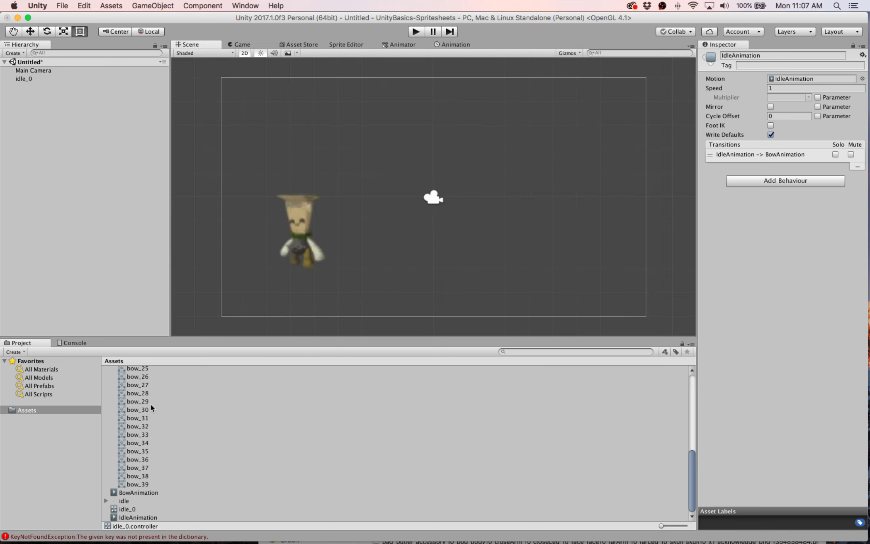
{"action": "scroll", "coordinate": [150, 407], "scroll_direction": "up", "scroll_amount": 10}
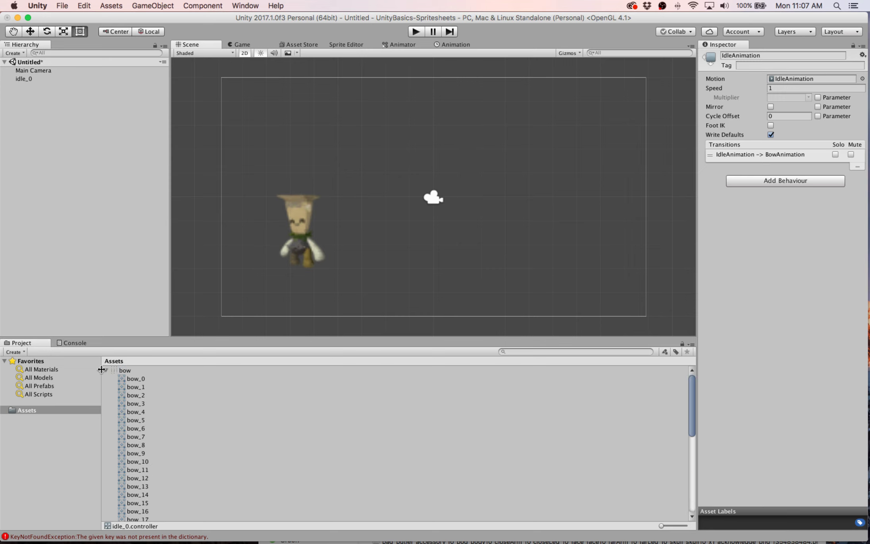
{"action": "left_click", "coordinate": [106, 369]}
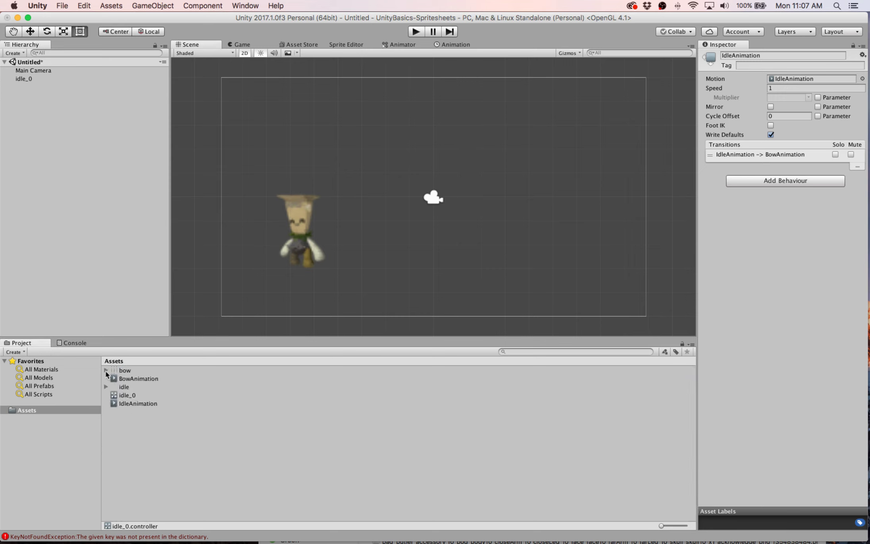
{"action": "left_click", "coordinate": [106, 369]}
{"action": "left_click", "coordinate": [106, 370]}
{"action": "right_click", "coordinate": [132, 437]}
{"action": "mouse_move", "coordinate": [191, 356]}
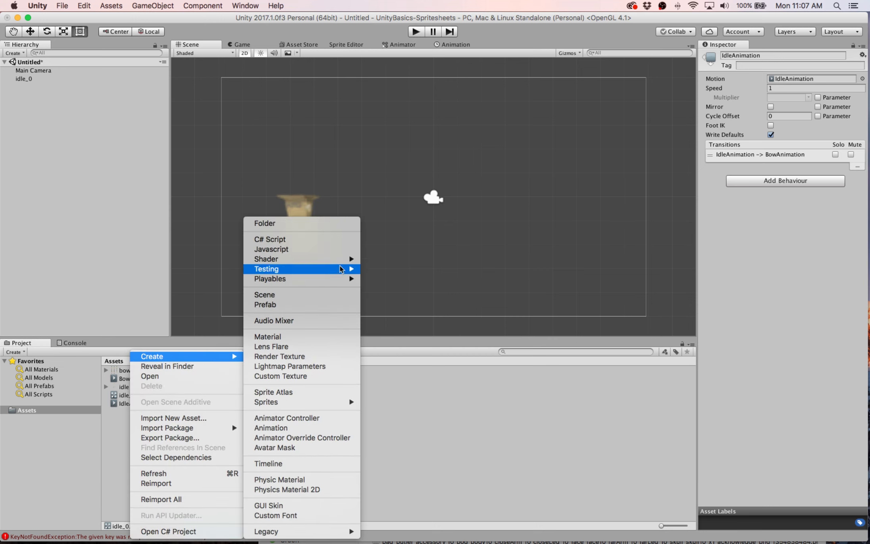
{"action": "left_click", "coordinate": [397, 464]}
Step: Create a C# script named Bow in the Assets folder
{"action": "right_click", "coordinate": [201, 436]}
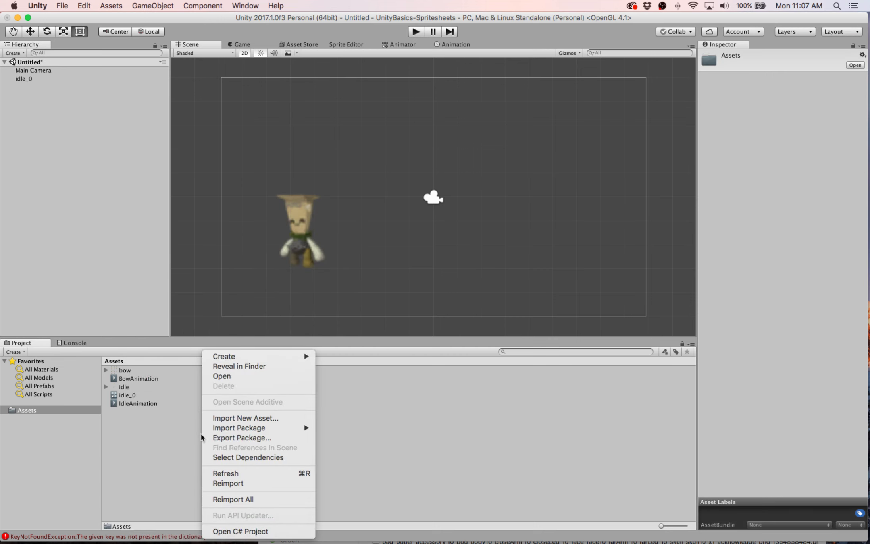
{"action": "mouse_move", "coordinate": [249, 356]}
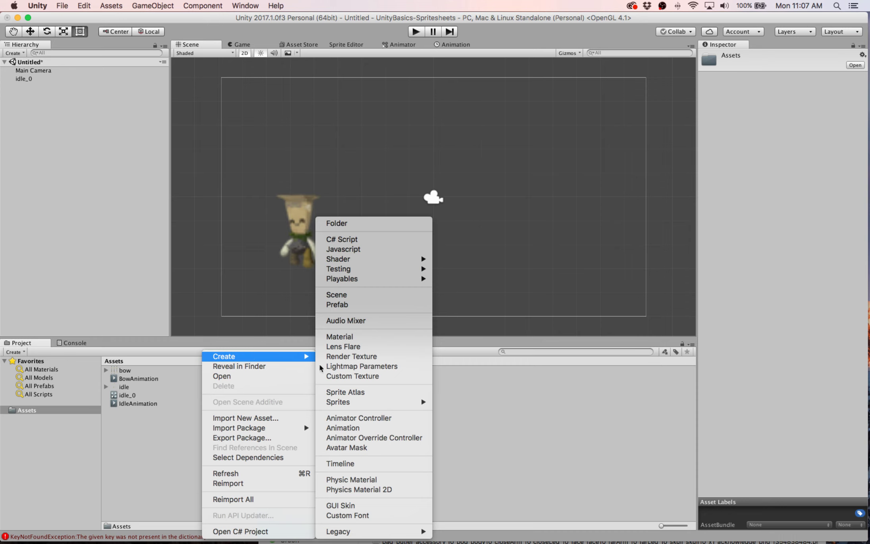
{"action": "left_click", "coordinate": [369, 239]}
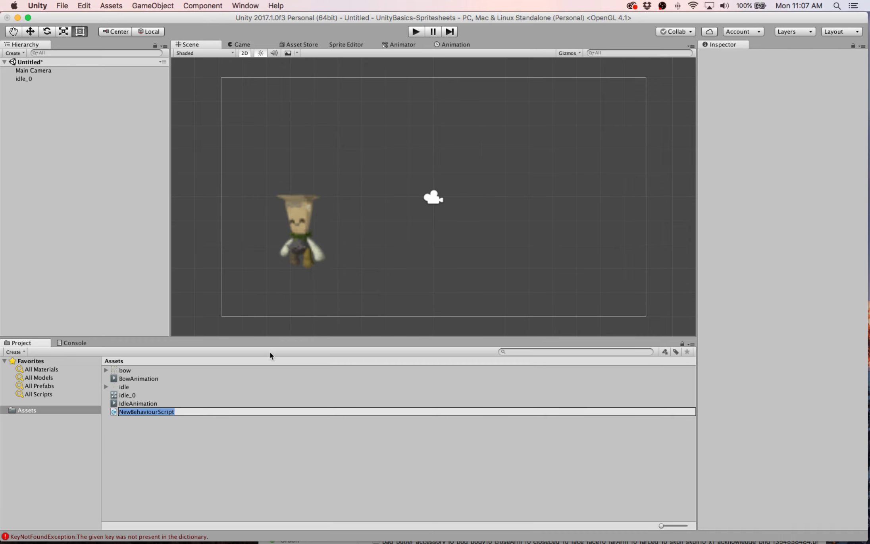
{"action": "type", "text": "Bow"}
{"action": "key", "text": "Return"}
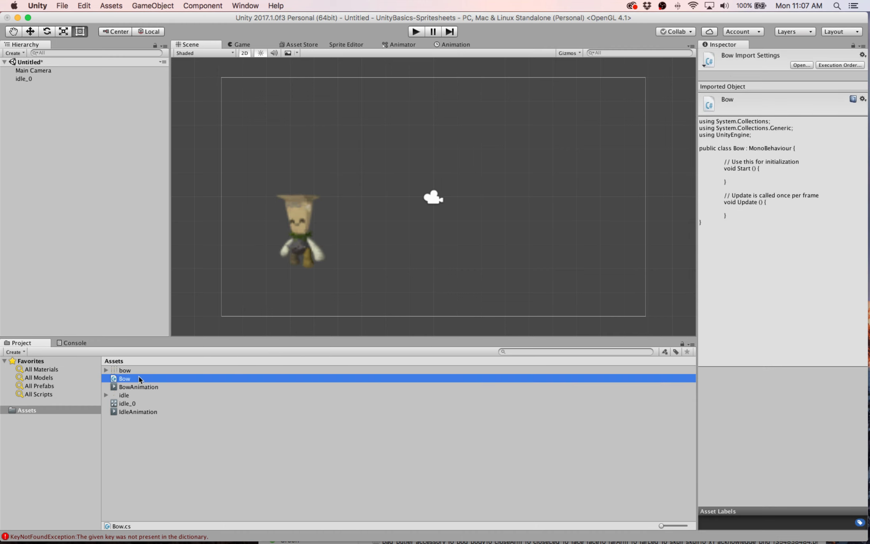
Step: Attach the Bow script to the idle_0 object as a component
{"action": "left_click", "coordinate": [25, 78]}
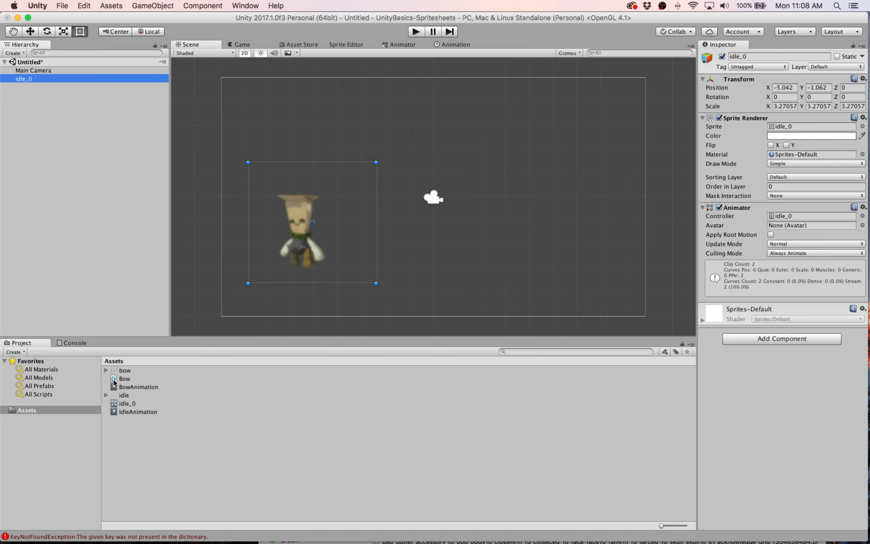
{"action": "left_click_drag", "start_coordinate": [114, 382], "coordinate": [745, 383]}
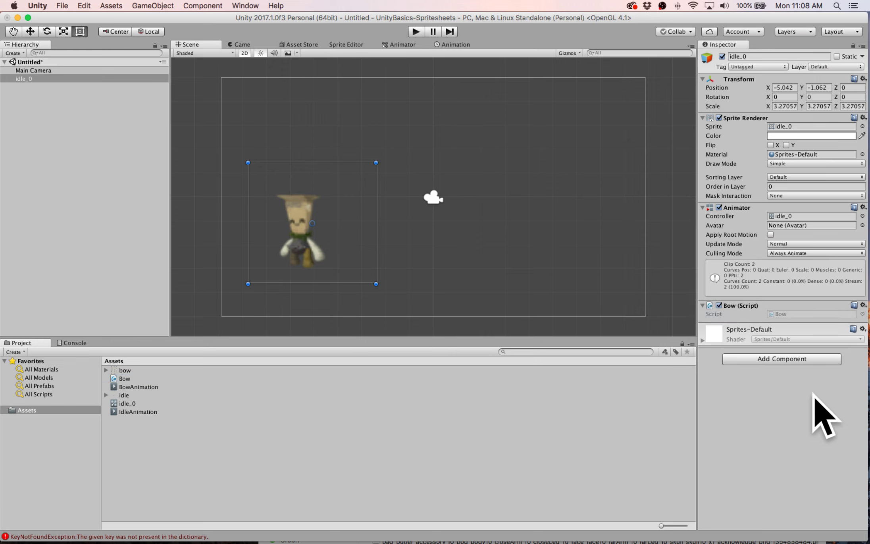
{"action": "left_click", "coordinate": [25, 79]}
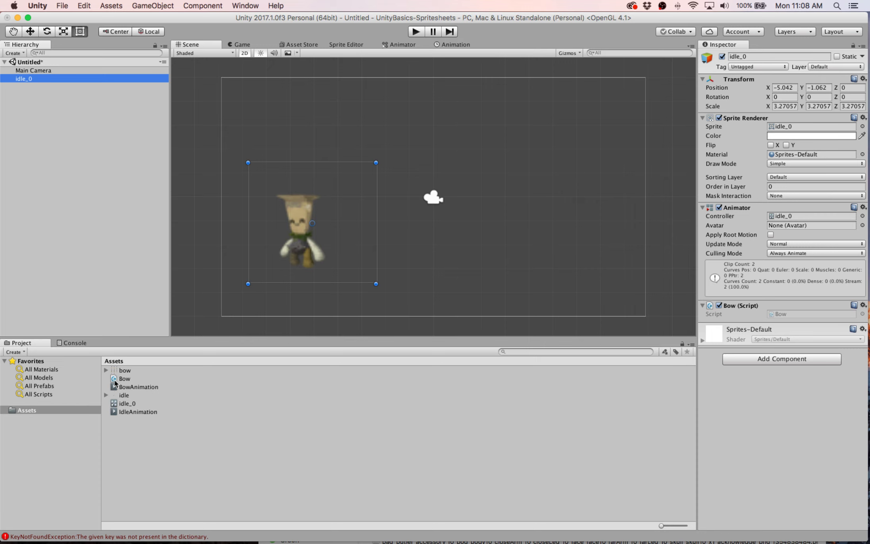
{"action": "left_click_drag", "start_coordinate": [114, 382], "coordinate": [798, 413]}
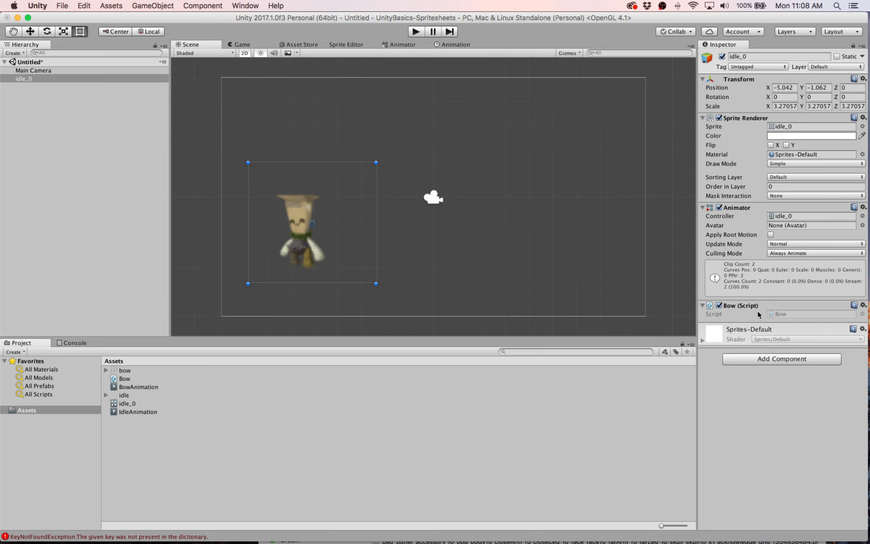
Step: Open the Bow script in MonoDevelop and enlarge the code text
{"action": "double_click", "coordinate": [123, 379]}
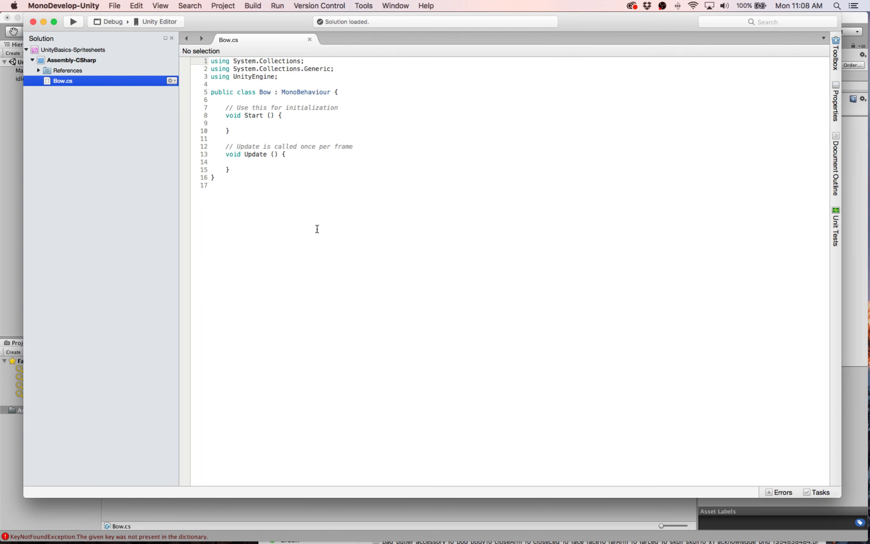
{"action": "scroll", "coordinate": [317, 229], "scroll_direction": "down", "scroll_amount": 3, "text": "super"}
{"action": "scroll", "coordinate": [317, 229], "scroll_direction": "up", "scroll_amount": 9, "text": "super"}
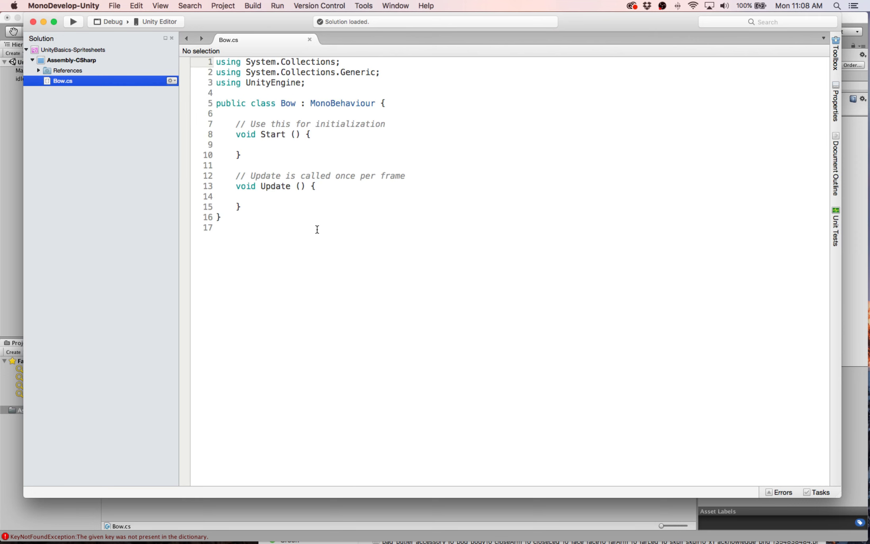
{"action": "scroll", "coordinate": [317, 229], "scroll_direction": "up", "scroll_amount": 2, "text": "super"}
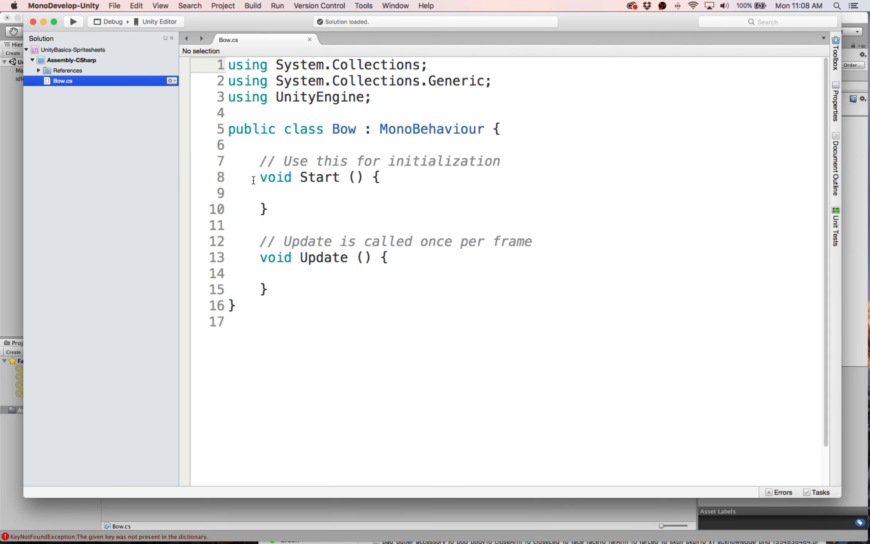
Step: Add an empty if block to the Update method with the condition Input.GetKey(KeyCode.Space)
{"action": "left_click", "coordinate": [406, 262]}
{"action": "key", "text": "Return"}
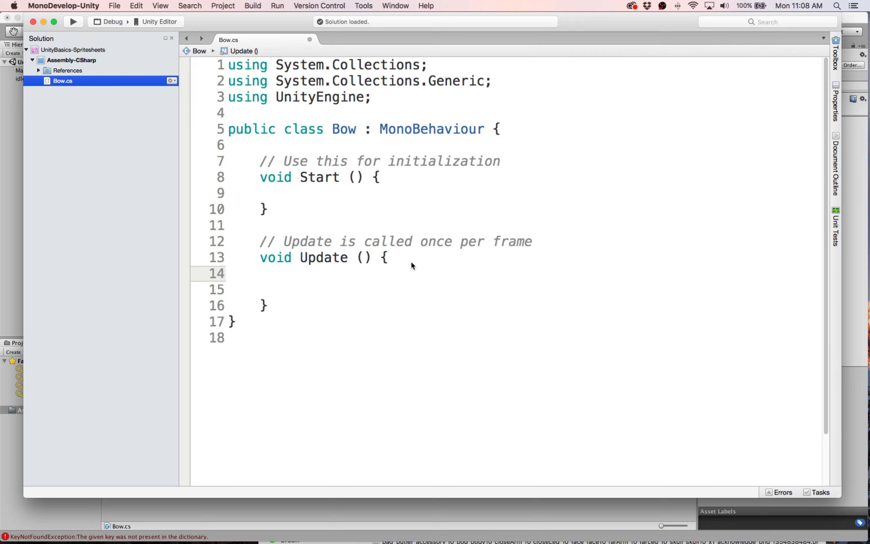
{"action": "type", "text": "if (In"}
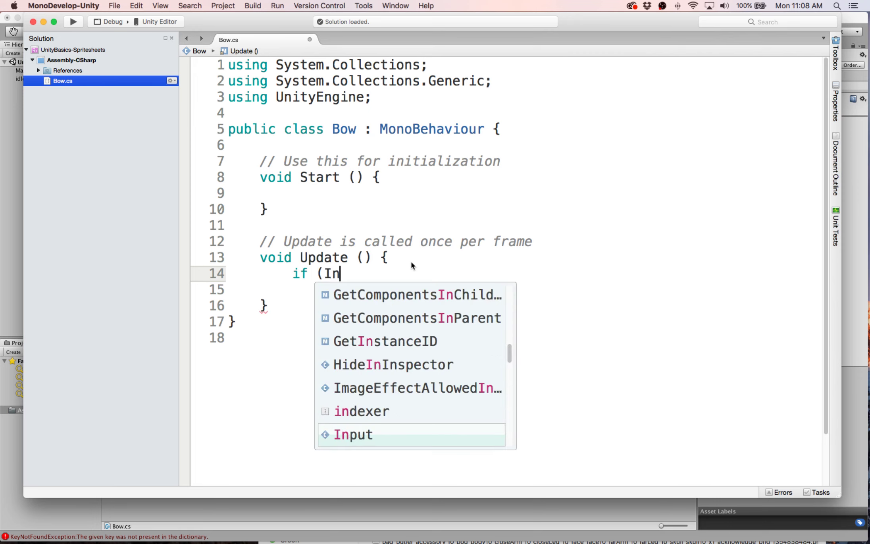
{"action": "type", "text": "put.getkey"}
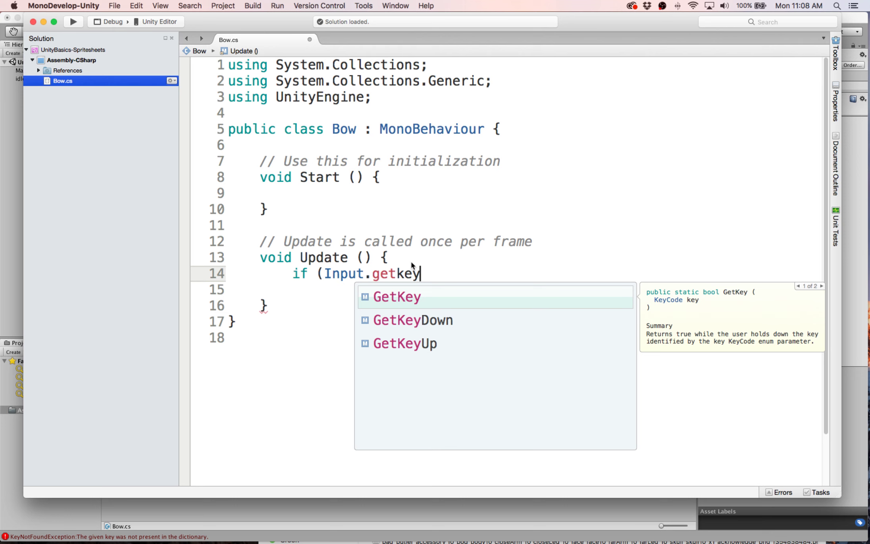
{"action": "key", "text": "Return"}
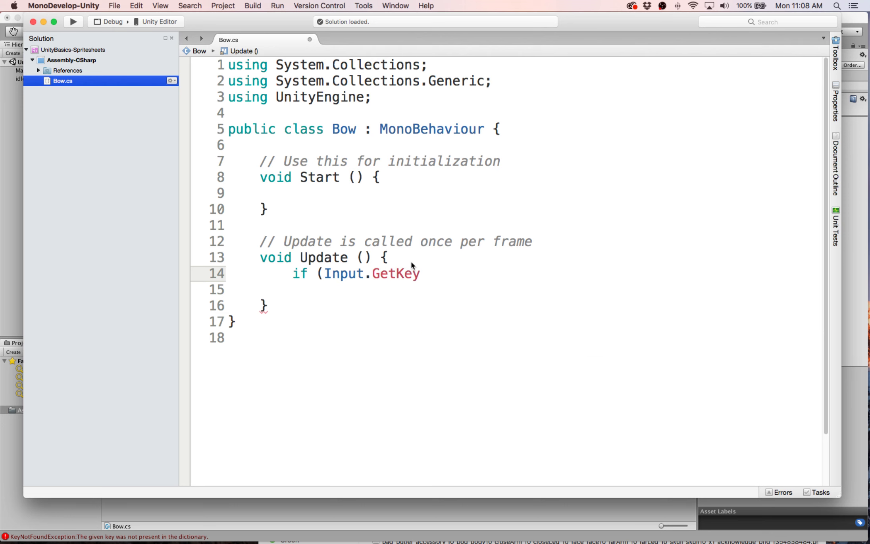
{"action": "type", "text": "("}
{"action": "type", "text": "KeyCode.spa"}
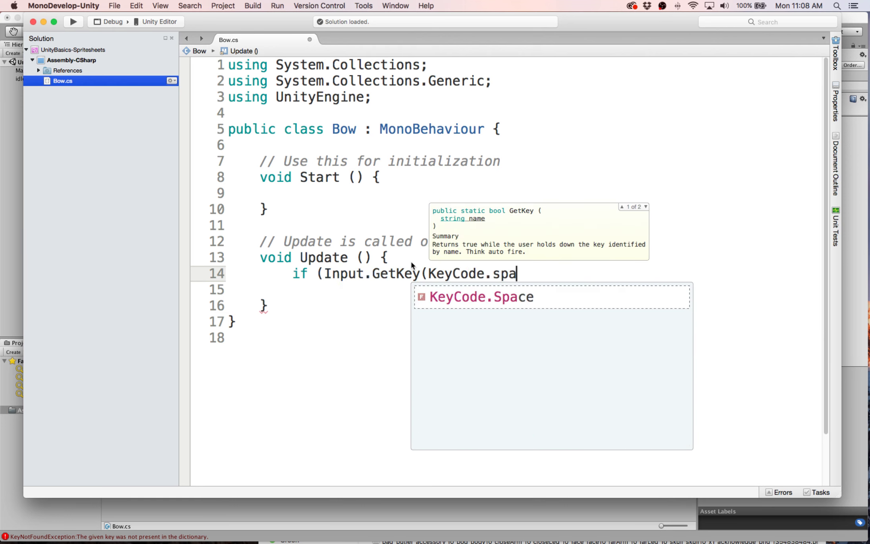
{"action": "key", "text": "Return"}
{"action": "type", "text": ")){"}
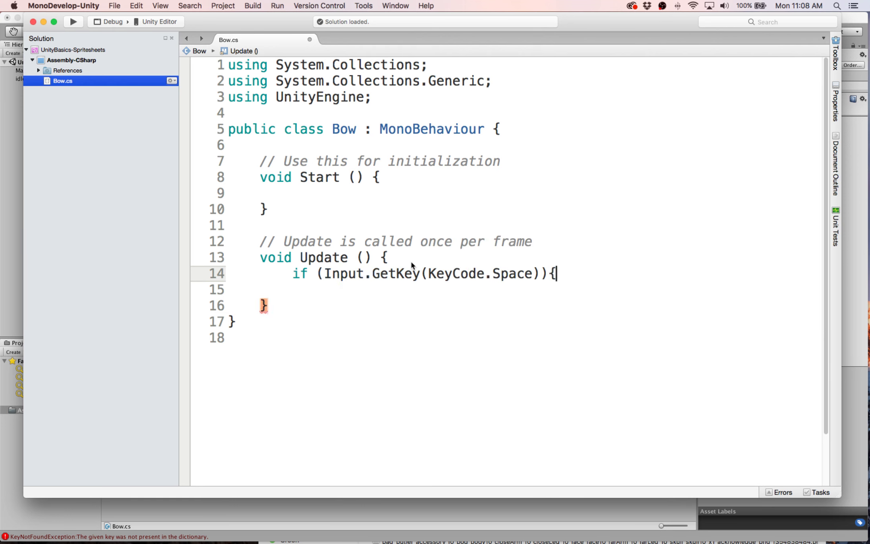
{"action": "key", "text": "Return"}
{"action": "key", "text": "Return"}
{"action": "type", "text": "}"}
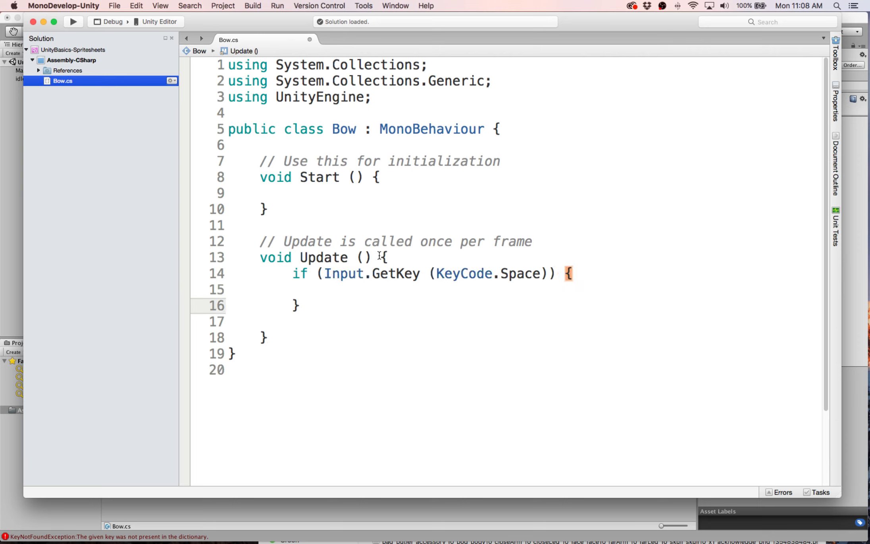
Step: Check the opening and closing brace pairs of the Update method, the Bow class and the if block
{"action": "left_click", "coordinate": [382, 255]}
{"action": "left_click", "coordinate": [269, 344]}
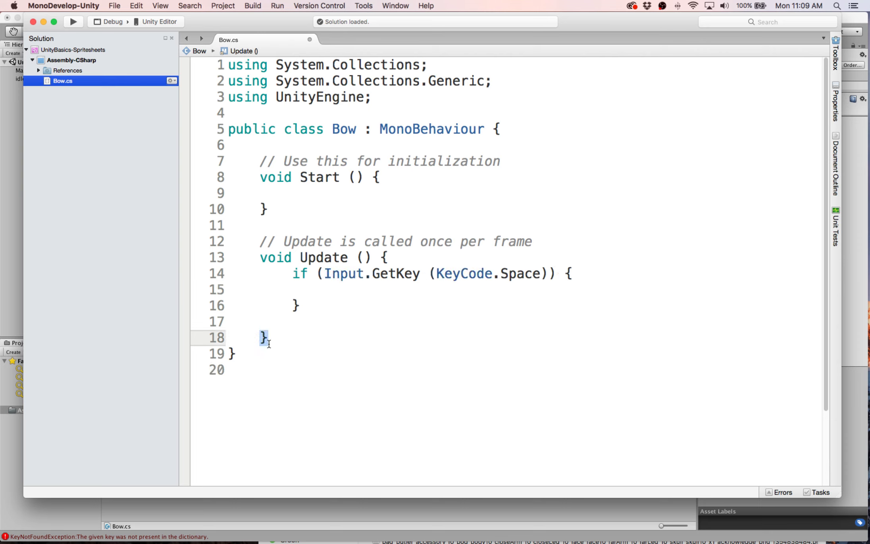
{"action": "left_click", "coordinate": [489, 130]}
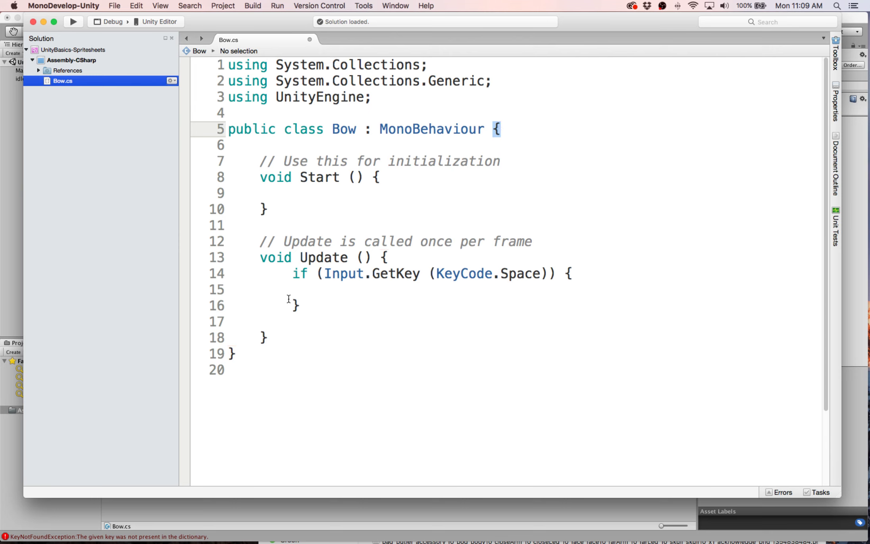
{"action": "left_click", "coordinate": [240, 353]}
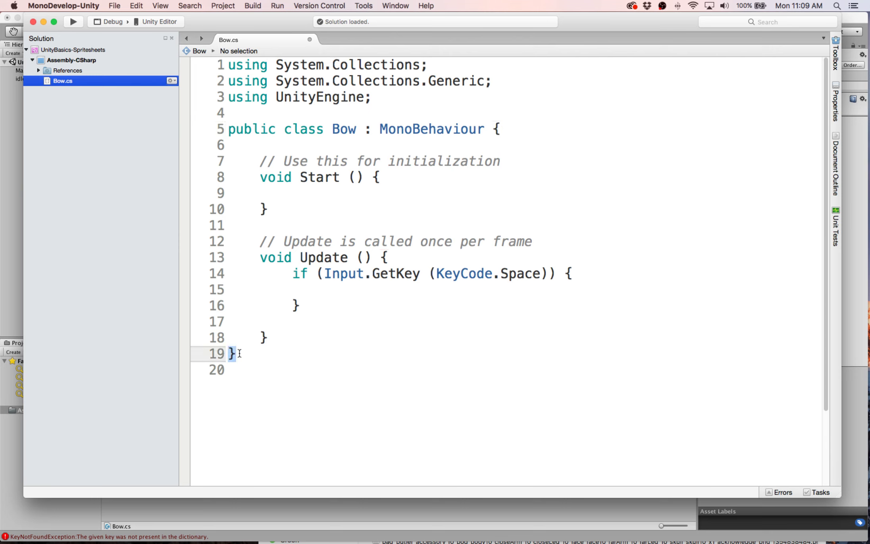
{"action": "left_click", "coordinate": [575, 274]}
{"action": "left_click", "coordinate": [292, 299]}
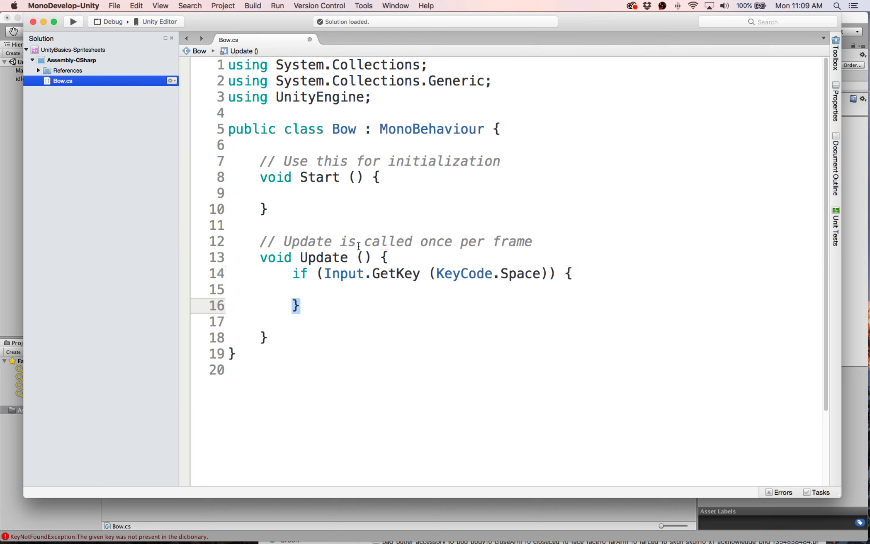
{"action": "left_click", "coordinate": [400, 287]}
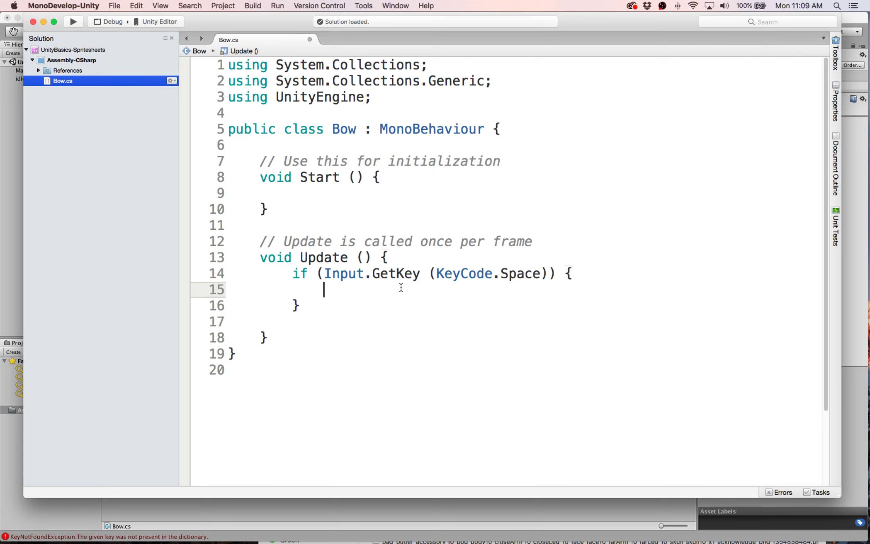
{"action": "type", "text": "//"}
{"action": "key", "text": "BackSpace"}
{"action": "key", "text": "BackSpace"}
Step: Add the comment "//if space is pressed set Bow flag to true" above the if statement, with a blank line before it
{"action": "left_click", "coordinate": [403, 263]}
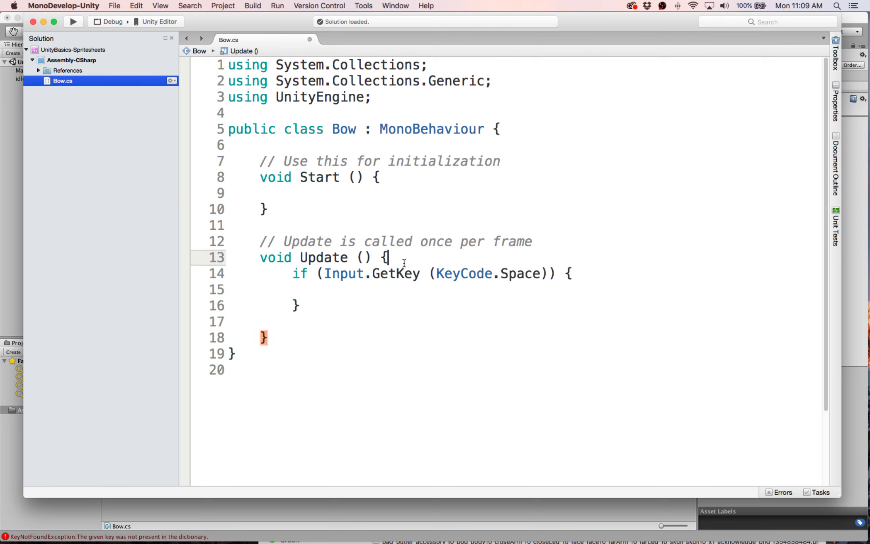
{"action": "key", "text": "Return"}
{"action": "key", "text": "Return"}
{"action": "type", "text": "//if "}
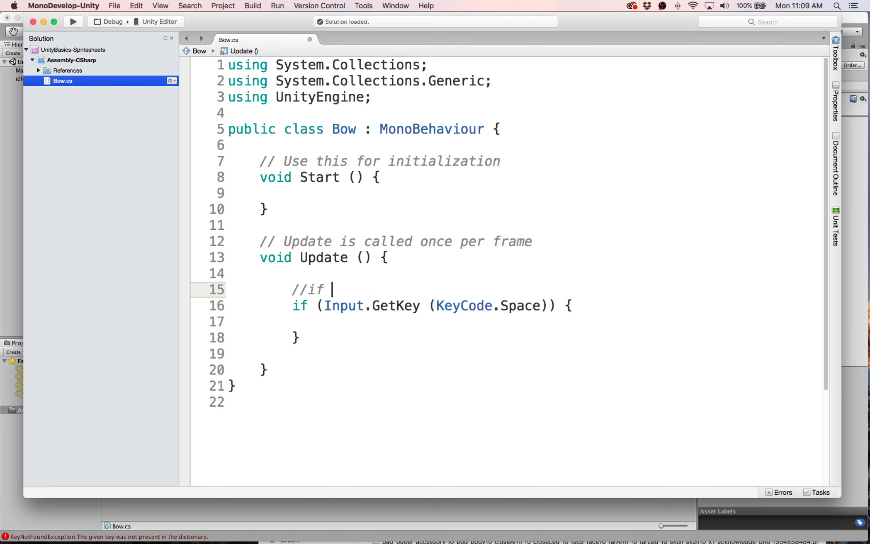
{"action": "type", "text": "space is pressed set "}
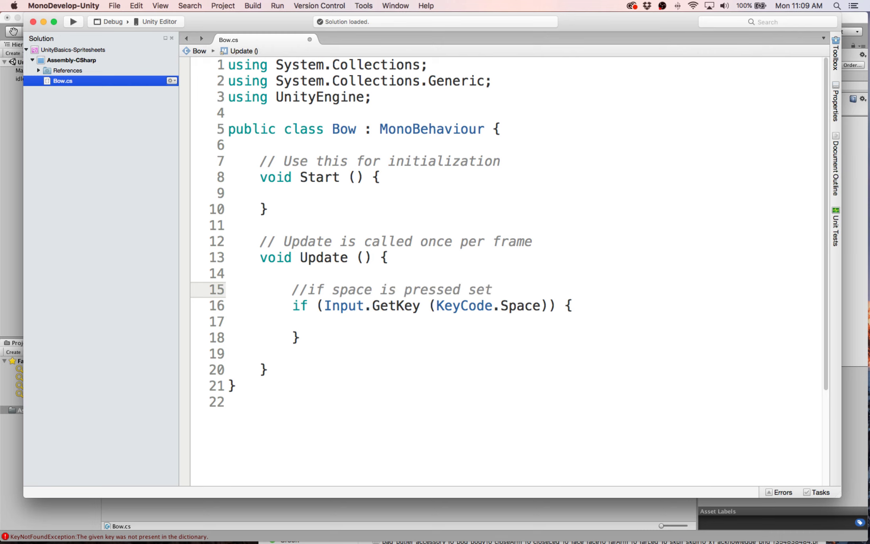
{"action": "type", "text": "Bow flag to tr"}
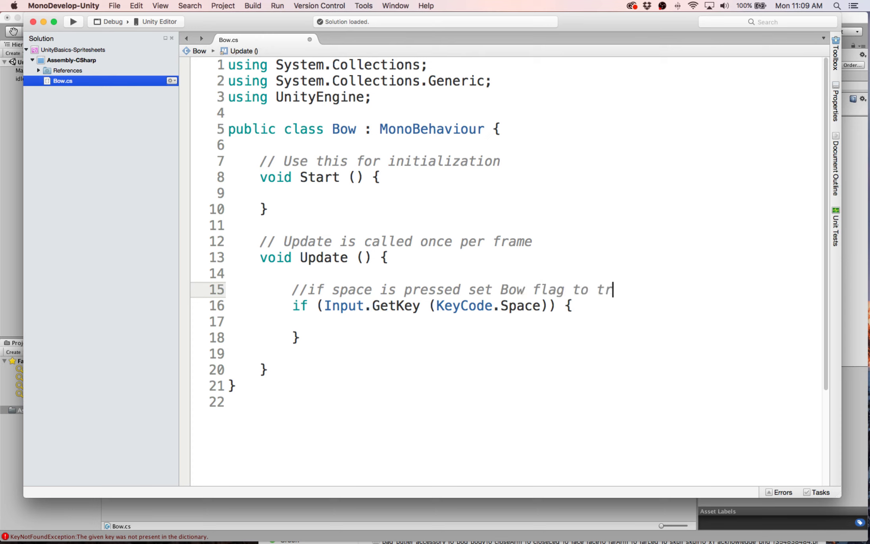
{"action": "type", "text": "ye"}
{"action": "key", "text": "BackSpace"}
{"action": "key", "text": "BackSpace"}
{"action": "type", "text": "ue"}
{"action": "key", "text": "Return"}
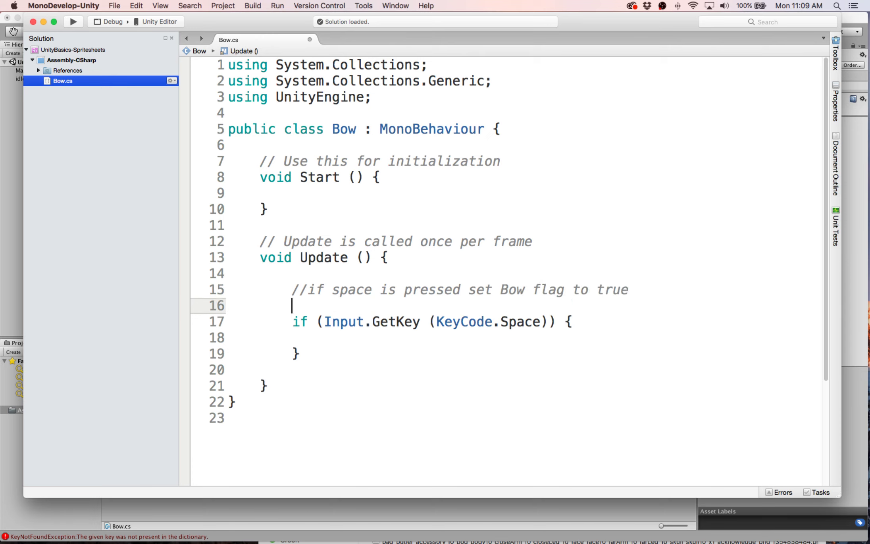
Step: Add a second comment line above the if statement: "//if space is not pressed set Bow flag to false"
{"action": "type", "text": "//if space is not pres"}
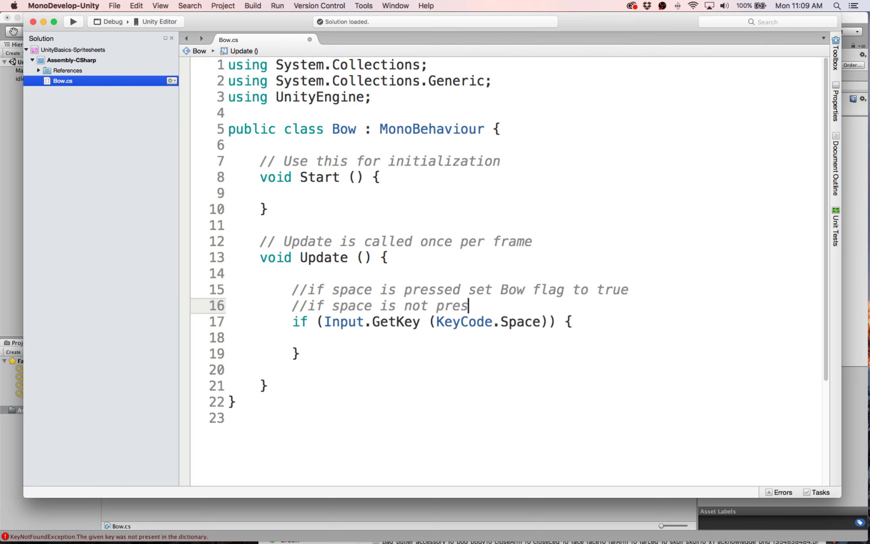
{"action": "type", "text": "sed set Bow"}
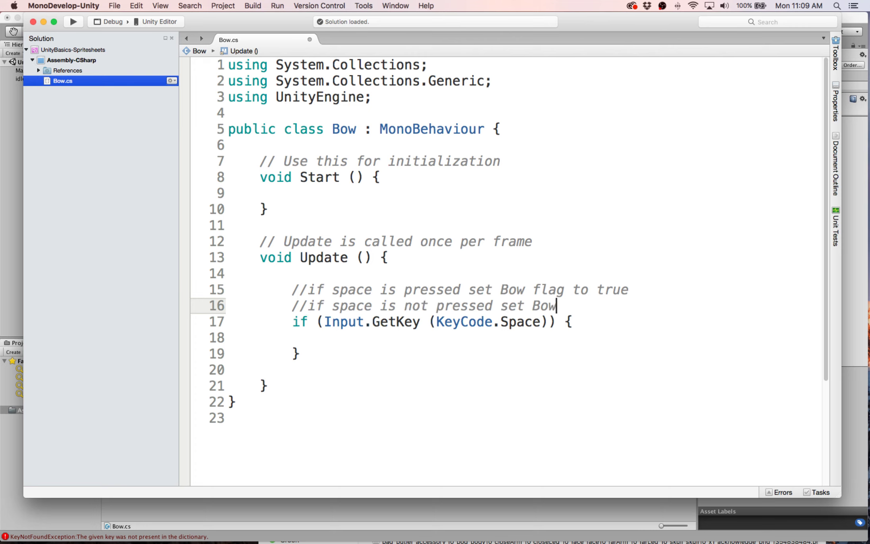
{"action": "type", "text": " flag to false"}
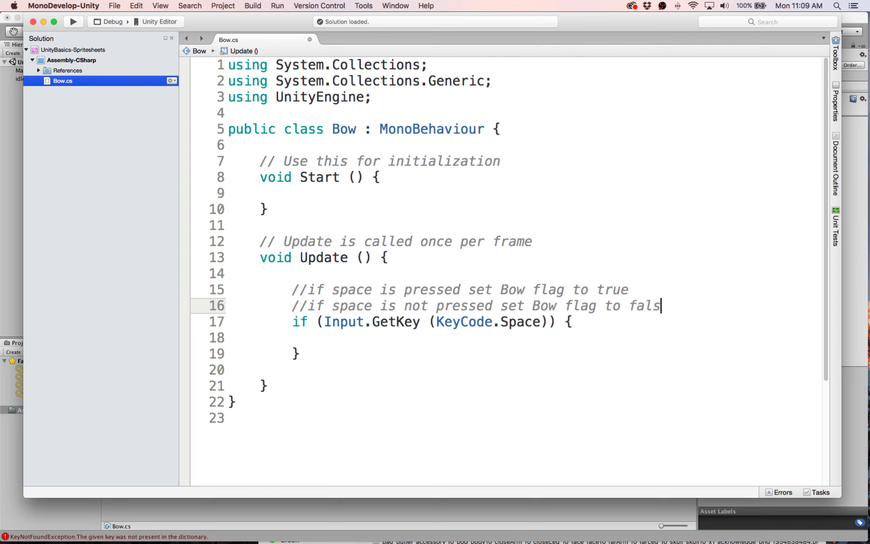
Step: Compare the wording of the first comment with the if condition by highlighting the matching parts
{"action": "left_click", "coordinate": [302, 285]}
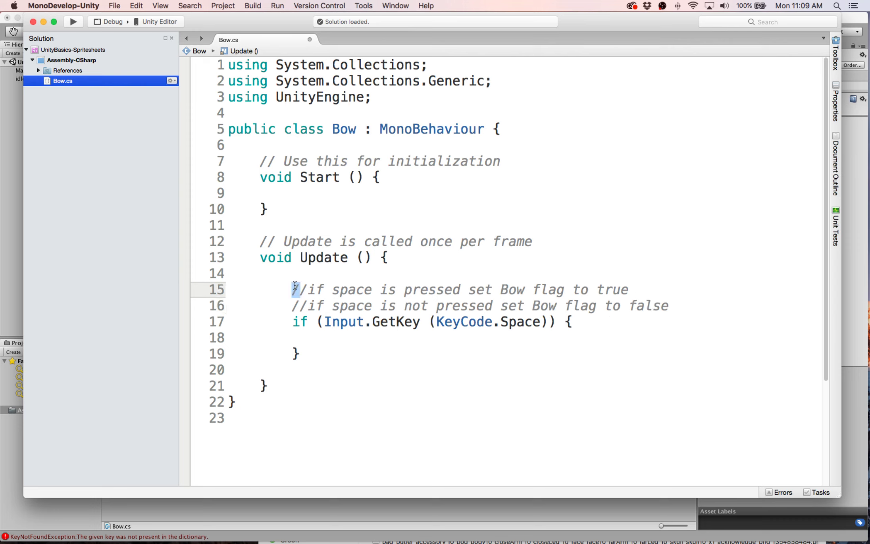
{"action": "key", "text": "Right"}
{"action": "key", "text": "Right"}
{"action": "left_click_drag", "start_coordinate": [292, 289], "coordinate": [587, 286]}
{"action": "left_click", "coordinate": [476, 290]}
{"action": "left_click_drag", "start_coordinate": [308, 289], "coordinate": [459, 289]}
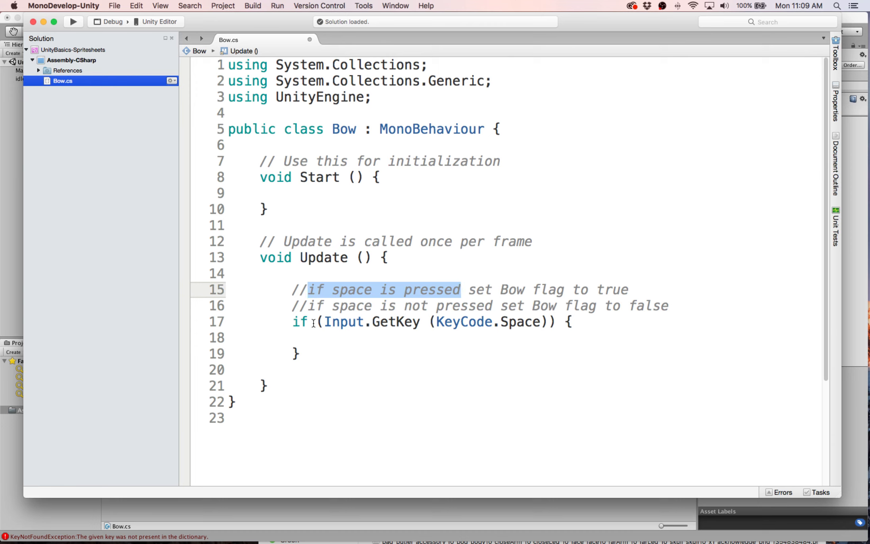
{"action": "left_click_drag", "start_coordinate": [293, 322], "coordinate": [574, 322]}
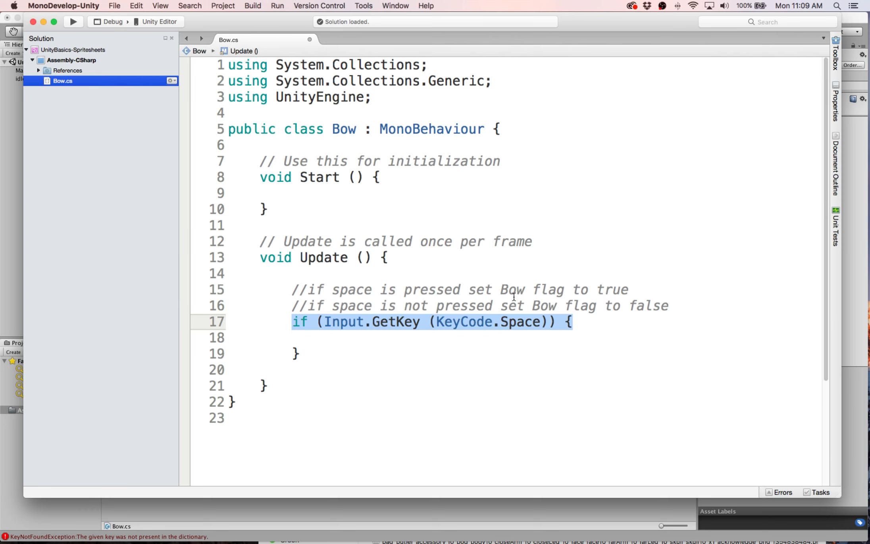
{"action": "left_click_drag", "start_coordinate": [469, 289], "coordinate": [625, 289]}
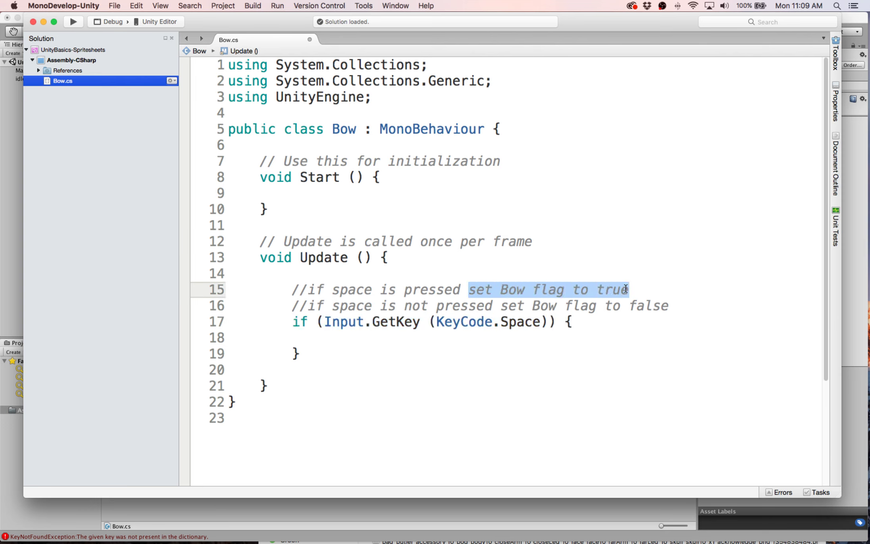
Step: Begin a GetComponent<Animator> call on a new line inside the if block
{"action": "left_click", "coordinate": [598, 322]}
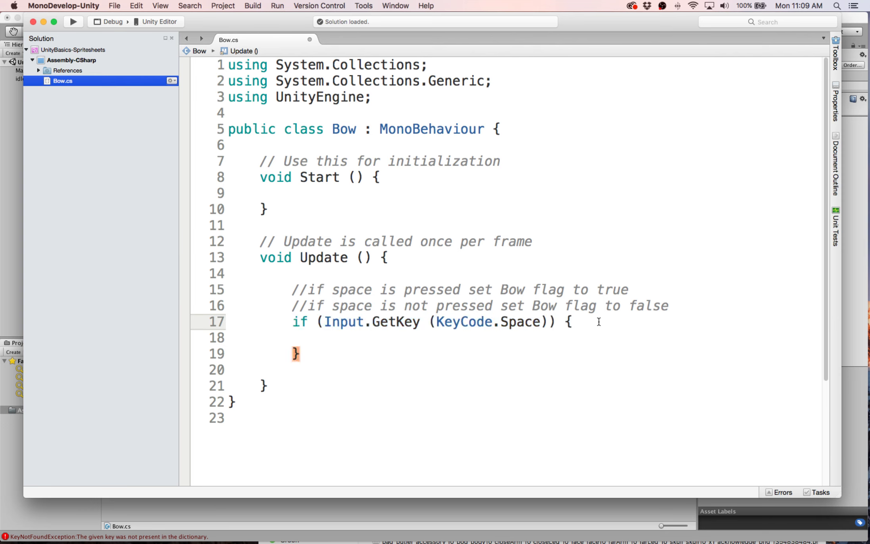
{"action": "key", "text": "Return"}
{"action": "type", "text": "GetCom"}
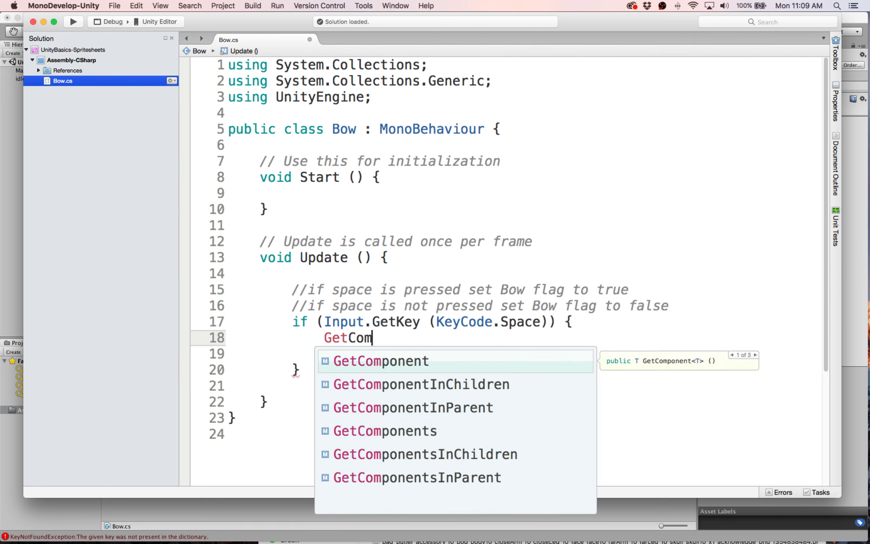
{"action": "key", "text": "Return"}
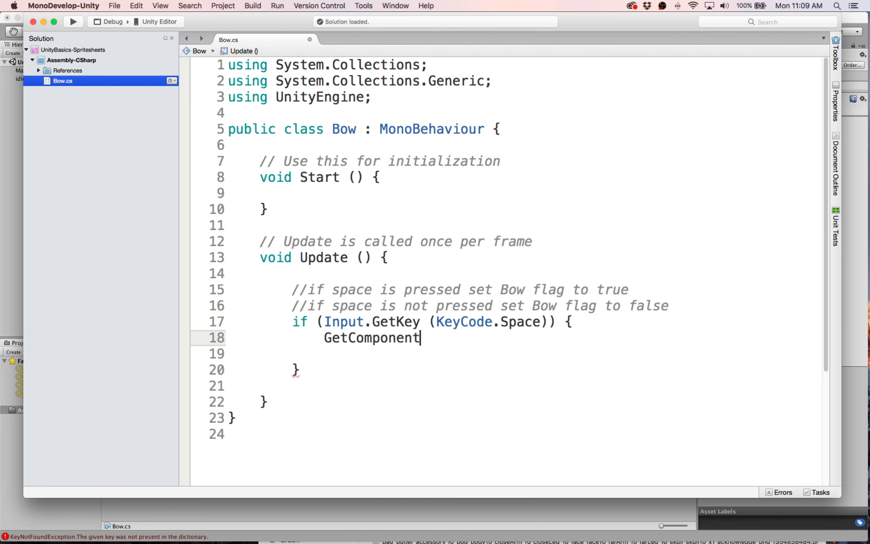
{"action": "type", "text": "<Ain"}
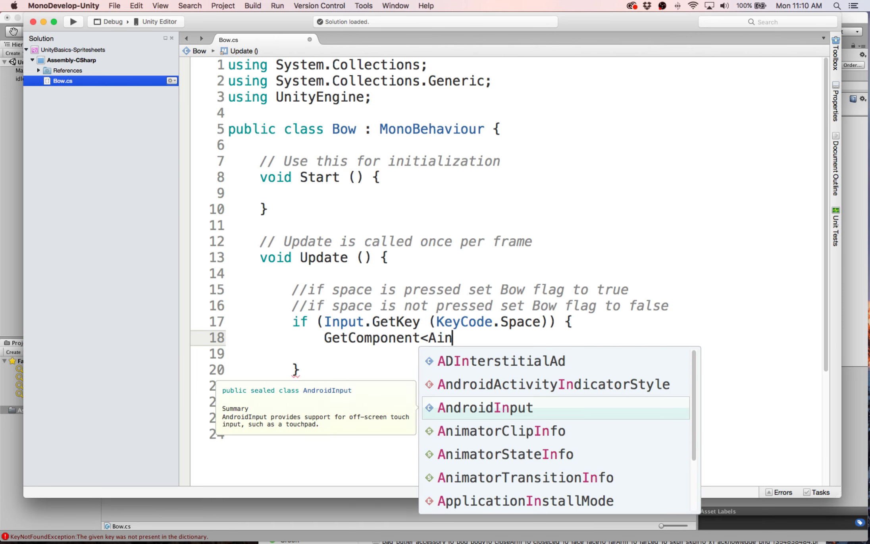
{"action": "key", "text": "BackSpace"}
{"action": "key", "text": "BackSpace"}
{"action": "type", "text": "nima"}
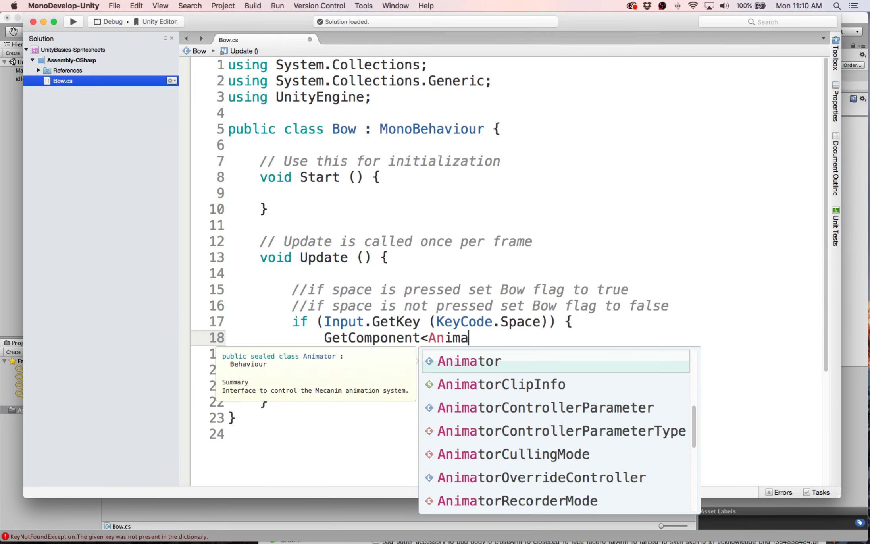
{"action": "key", "text": "Return"}
Step: Complete the statement in the if block as GetComponent<Animator>().SetBool("Bow",true); and save the script
{"action": "type", "text": ">().s"}
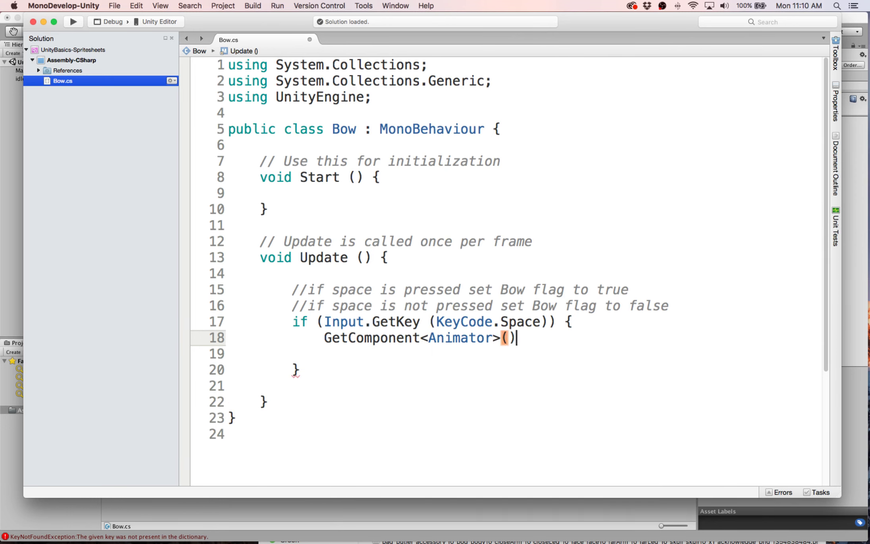
{"action": "type", "text": "et"}
{"action": "key", "text": "Return"}
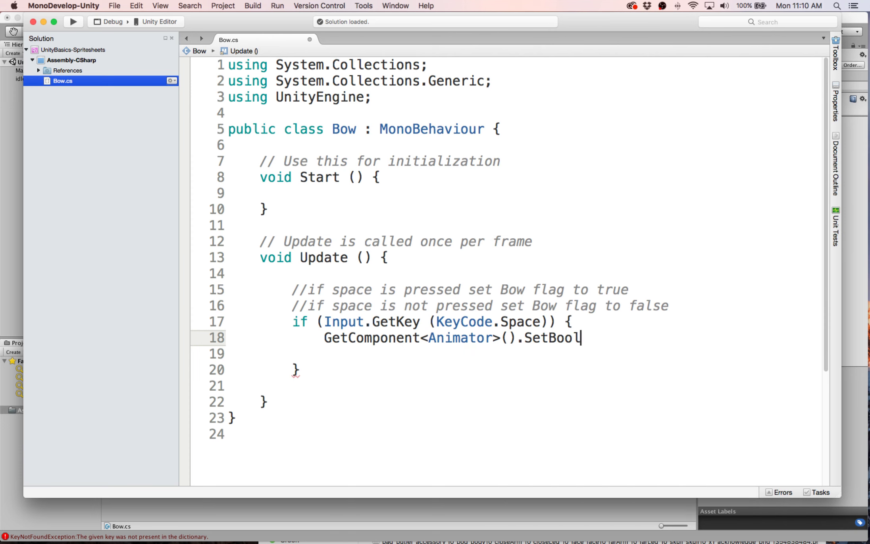
{"action": "type", "text": "(\""}
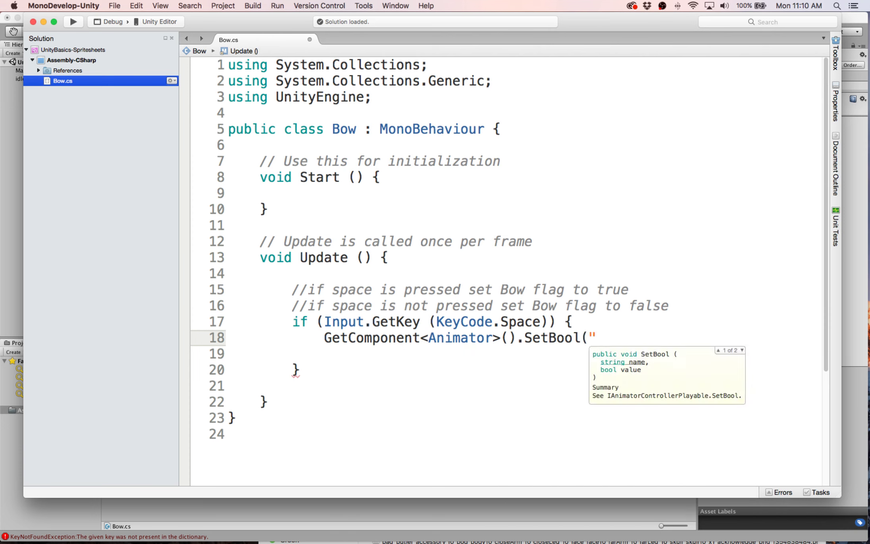
{"action": "type", "text": "Bow\",true\""}
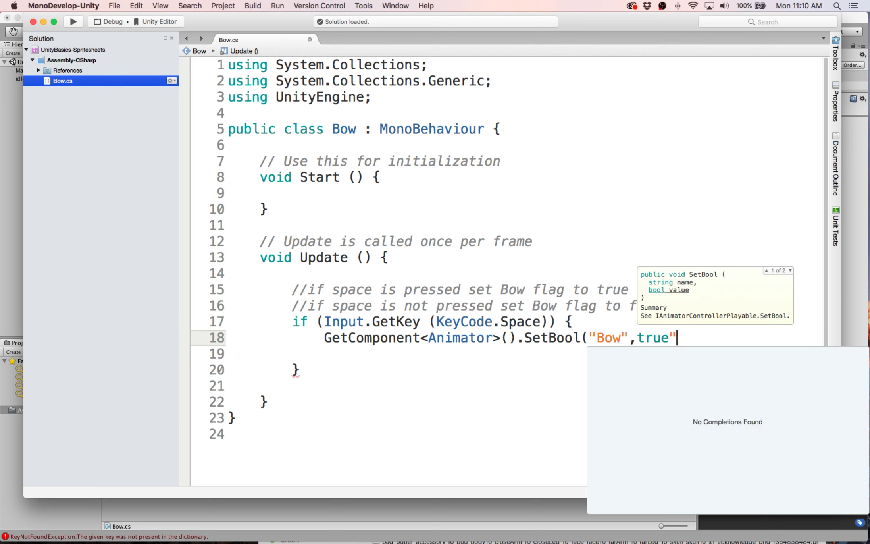
{"action": "type", "text": ");"}
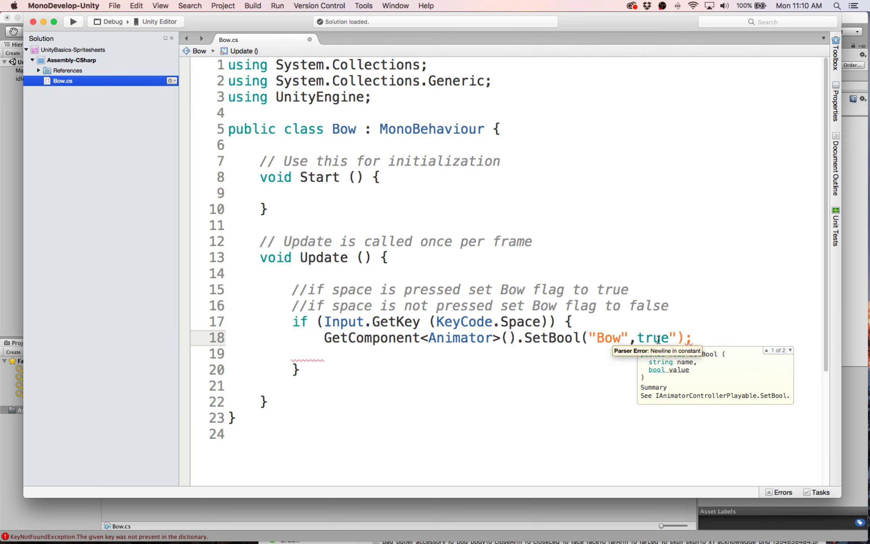
{"action": "key", "text": "Left"}
{"action": "key", "text": "Left"}
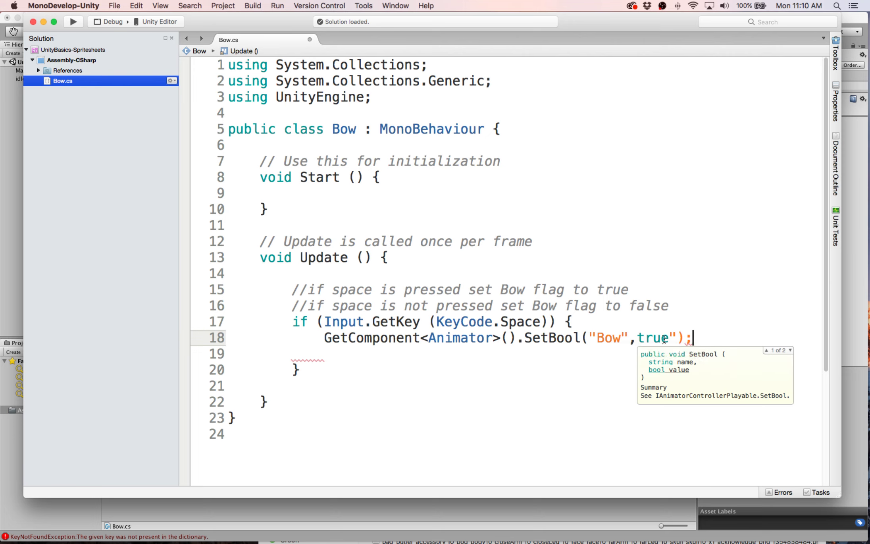
{"action": "key", "text": "BackSpace"}
{"action": "left_click", "coordinate": [577, 355]}
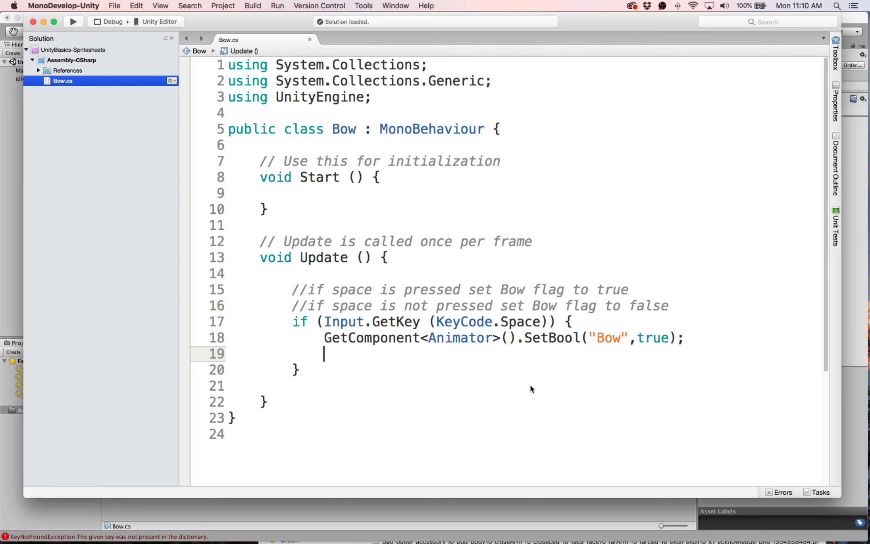
{"action": "key", "text": "super+s"}
Step: Compare the first comment with the if block by highlighting matching parts, and view the Bow parameter in Unity's Animator
{"action": "left_click_drag", "start_coordinate": [326, 338], "coordinate": [577, 340]}
{"action": "left_click", "coordinate": [565, 340]}
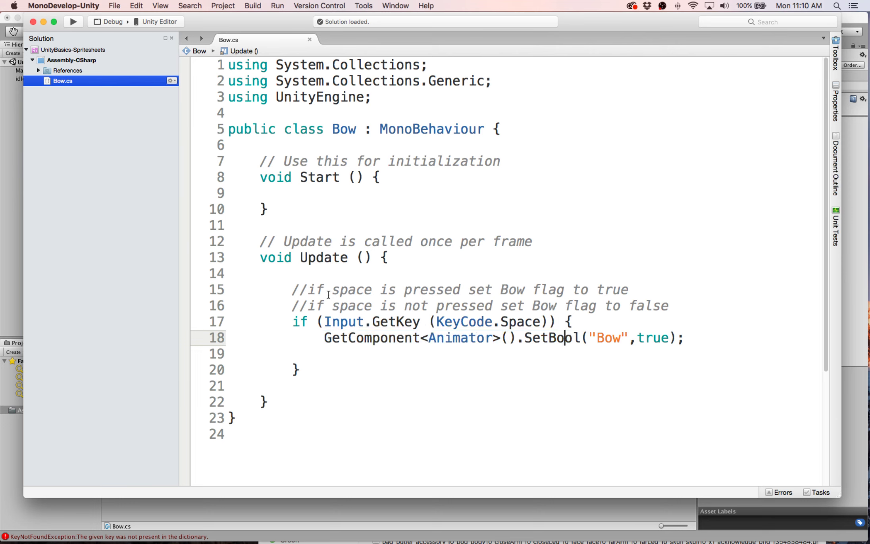
{"action": "left_click_drag", "start_coordinate": [308, 289], "coordinate": [460, 289]}
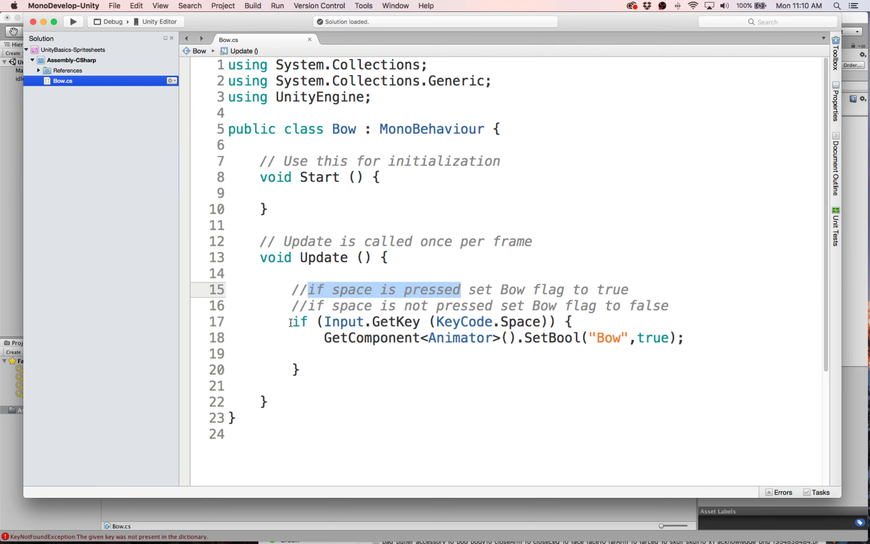
{"action": "left_click_drag", "start_coordinate": [291, 322], "coordinate": [594, 321]}
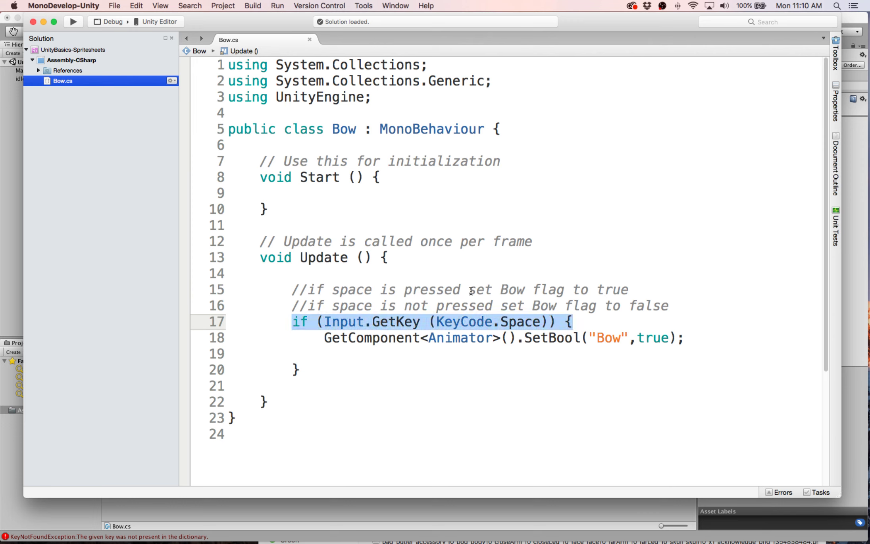
{"action": "left_click_drag", "start_coordinate": [469, 290], "coordinate": [628, 290]}
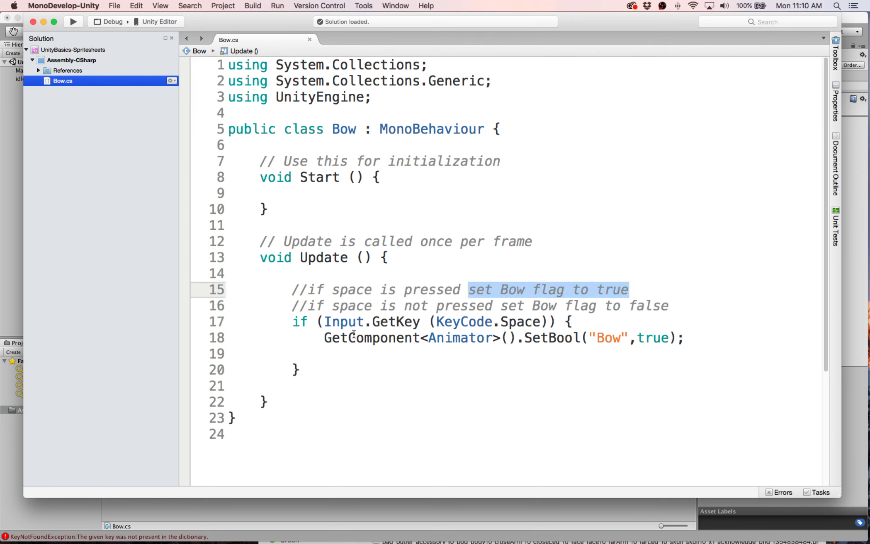
{"action": "double_click", "coordinate": [608, 337]}
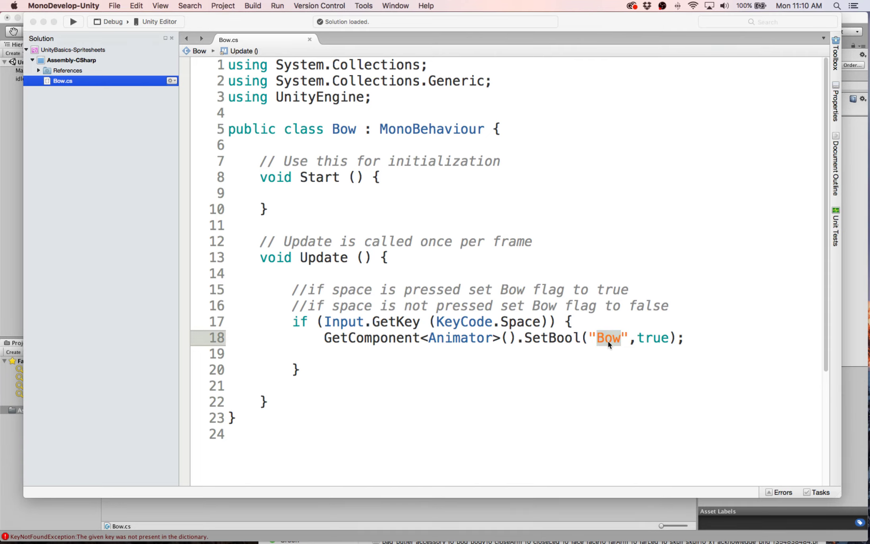
{"action": "key", "text": "super+Tab"}
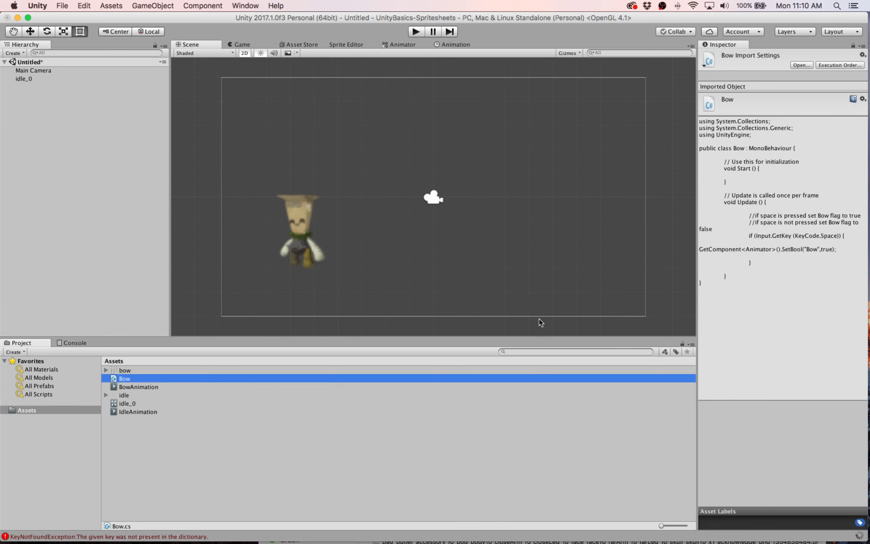
{"action": "left_click", "coordinate": [397, 45]}
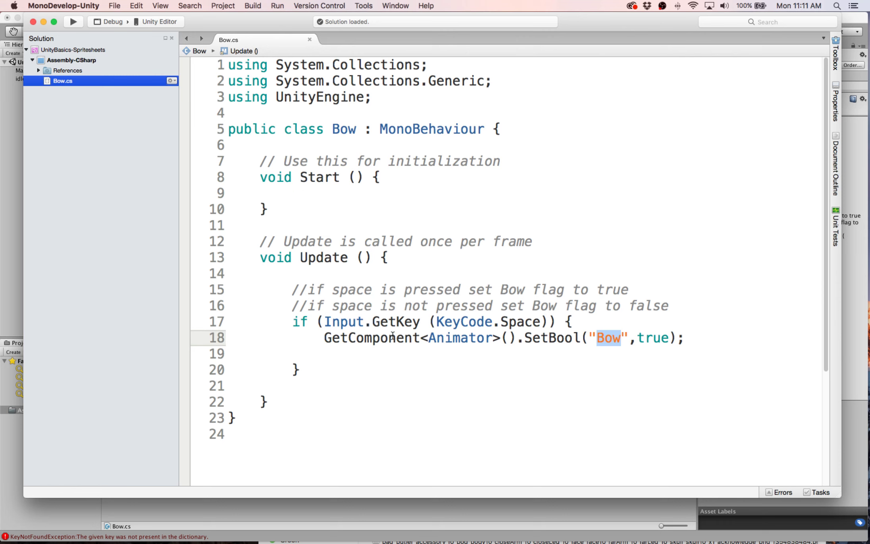
Step: Review each part of the SetBool statement in MonoDevelop by highlighting it, and check its name against the Bow parameter in Unity's Animator
{"action": "double_click", "coordinate": [392, 337]}
{"action": "double_click", "coordinate": [480, 337]}
{"action": "left_click_drag", "start_coordinate": [422, 341], "coordinate": [428, 338]}
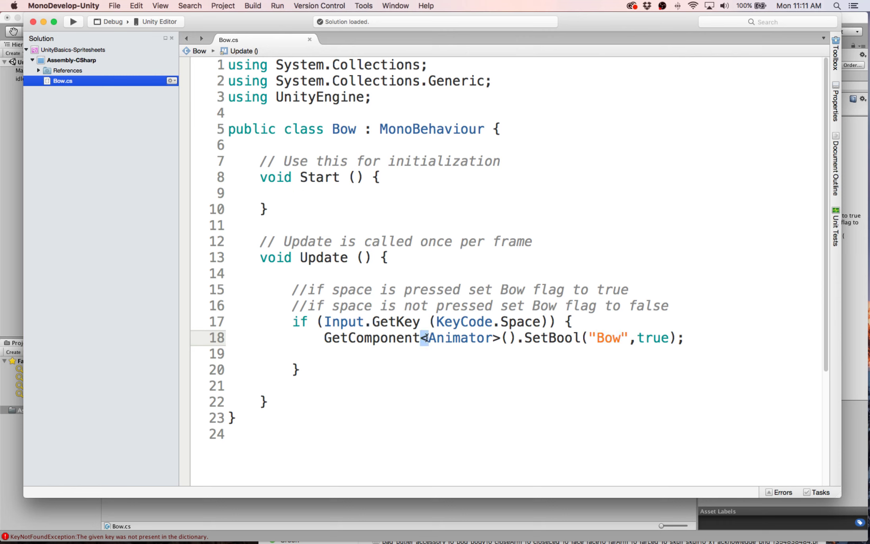
{"action": "double_click", "coordinate": [498, 337]}
{"action": "double_click", "coordinate": [551, 337]}
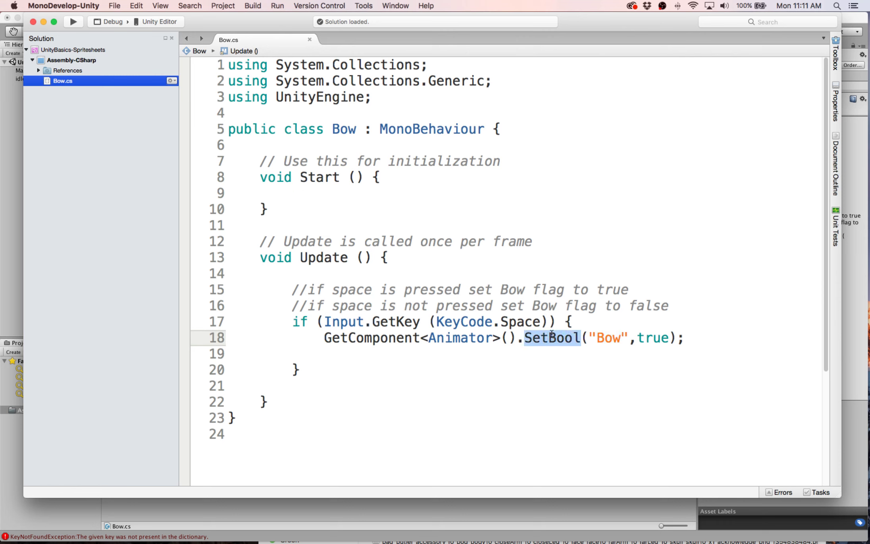
{"action": "double_click", "coordinate": [614, 336]}
{"action": "double_click", "coordinate": [671, 337]}
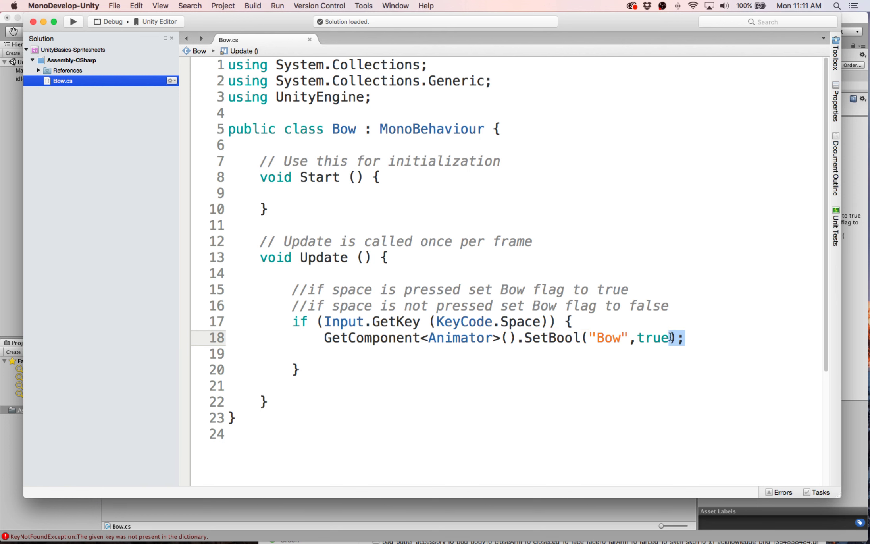
{"action": "key", "text": "super+Tab"}
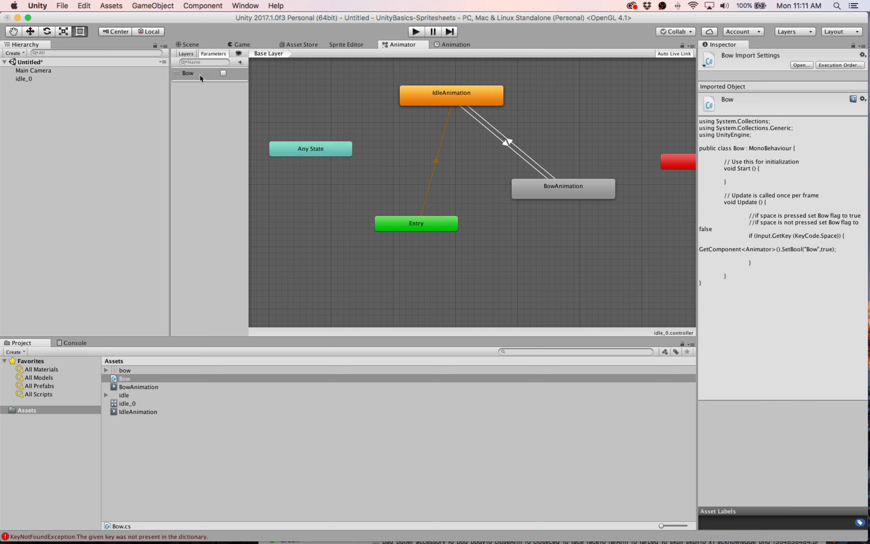
{"action": "key", "text": "super+Tab"}
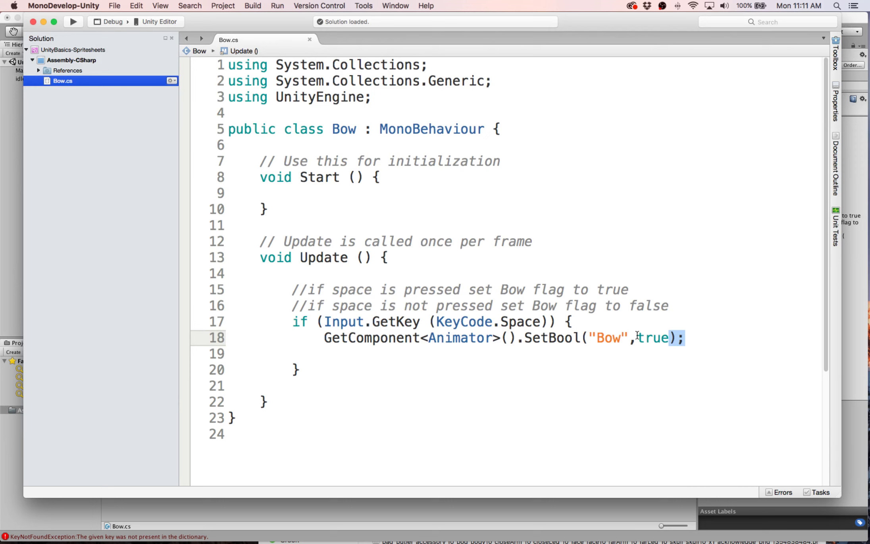
Step: Remove the empty line below the SetBool statement inside the if block
{"action": "double_click", "coordinate": [240, 353]}
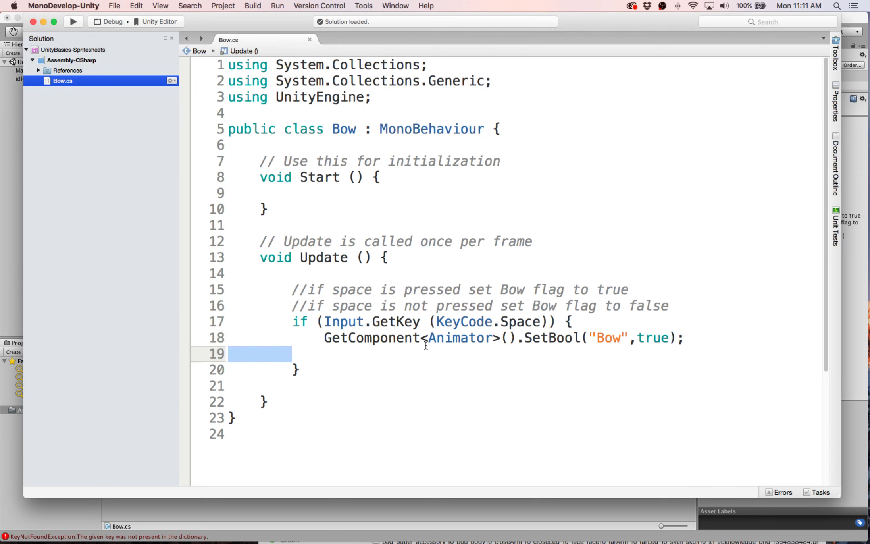
{"action": "key", "text": "BackSpace"}
{"action": "key", "text": "BackSpace"}
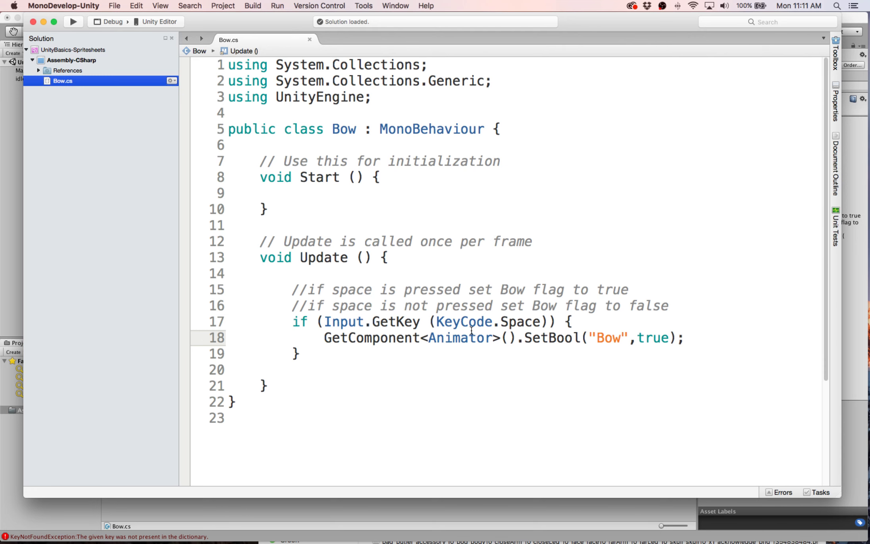
Step: Switch to Unity, play the scene to test the bow in the Game and Animator views, and stop it
{"action": "key", "text": "super+Tab"}
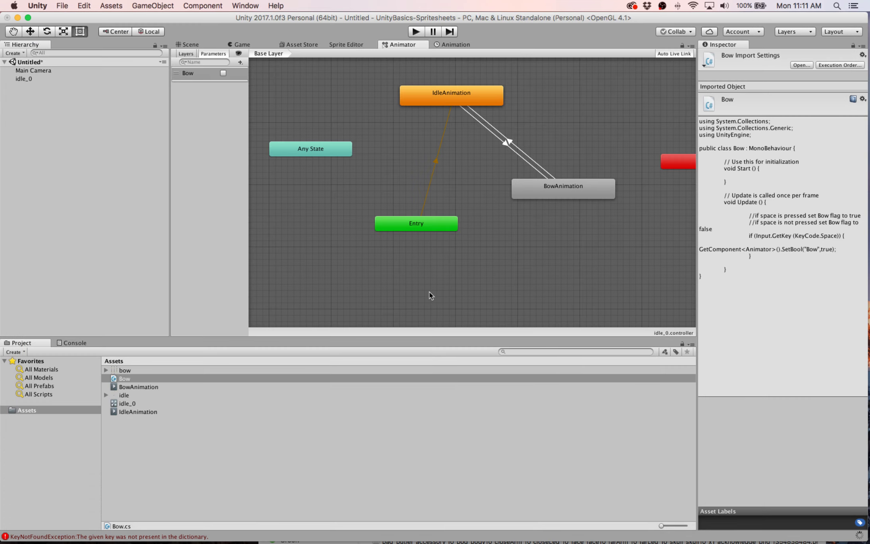
{"action": "left_click", "coordinate": [416, 32]}
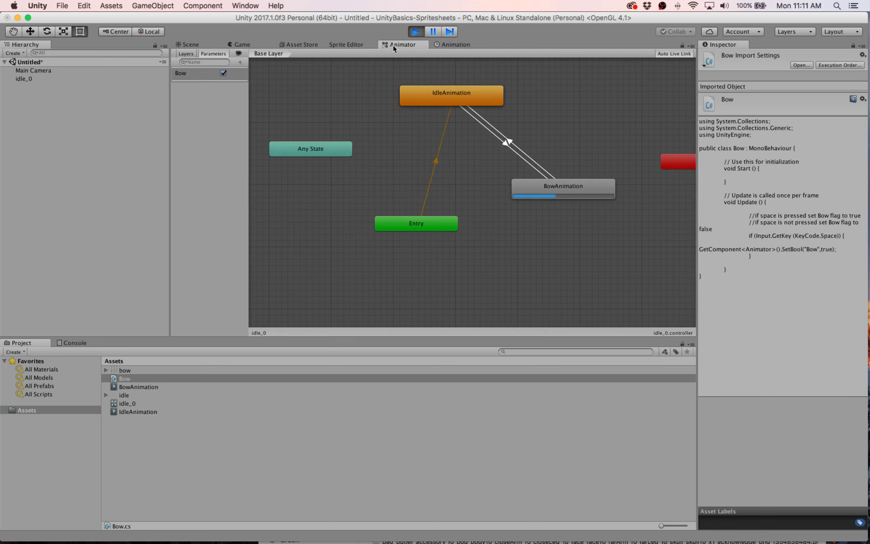
{"action": "left_click", "coordinate": [399, 44]}
{"action": "left_click", "coordinate": [238, 45]}
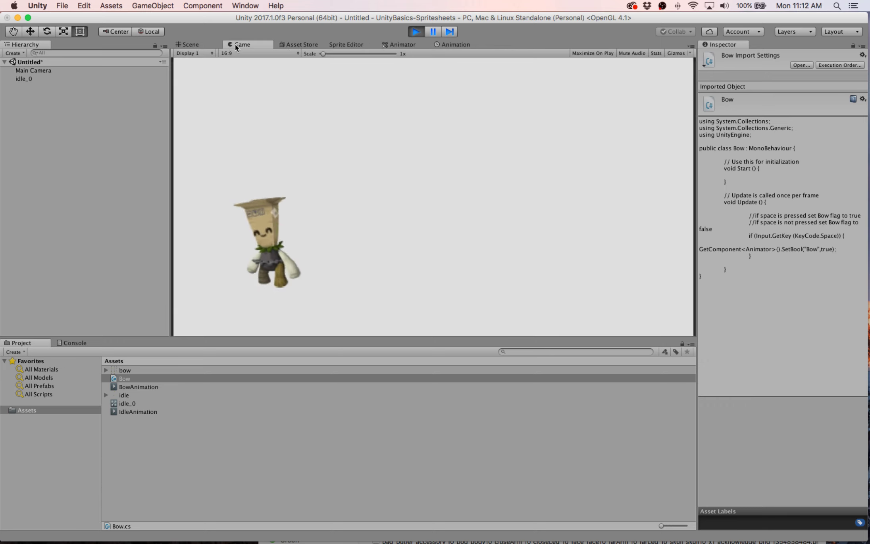
{"action": "left_click", "coordinate": [417, 34]}
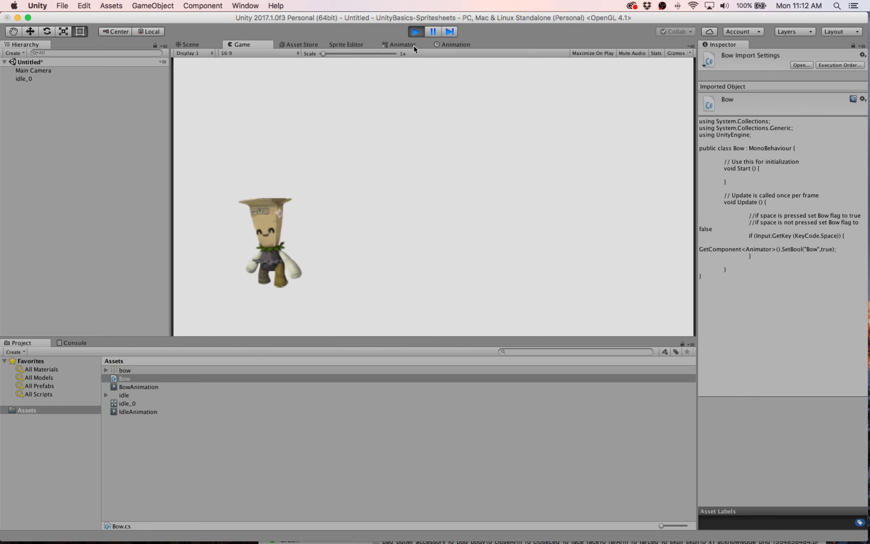
{"action": "left_click", "coordinate": [415, 31]}
Step: Switch back to MonoDevelop and duplicate the whole if block directly beneath the original in Update
{"action": "key", "text": "super+Tab"}
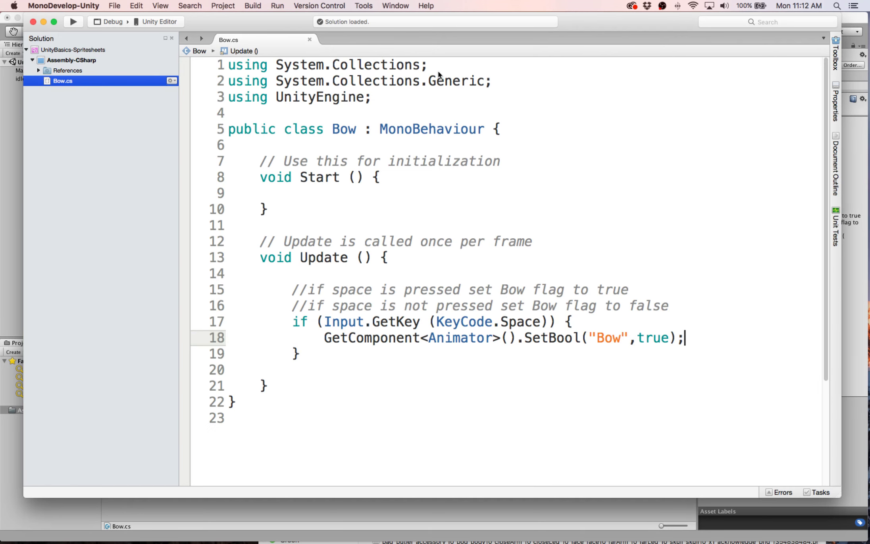
{"action": "left_click", "coordinate": [306, 354]}
{"action": "key", "text": "Return"}
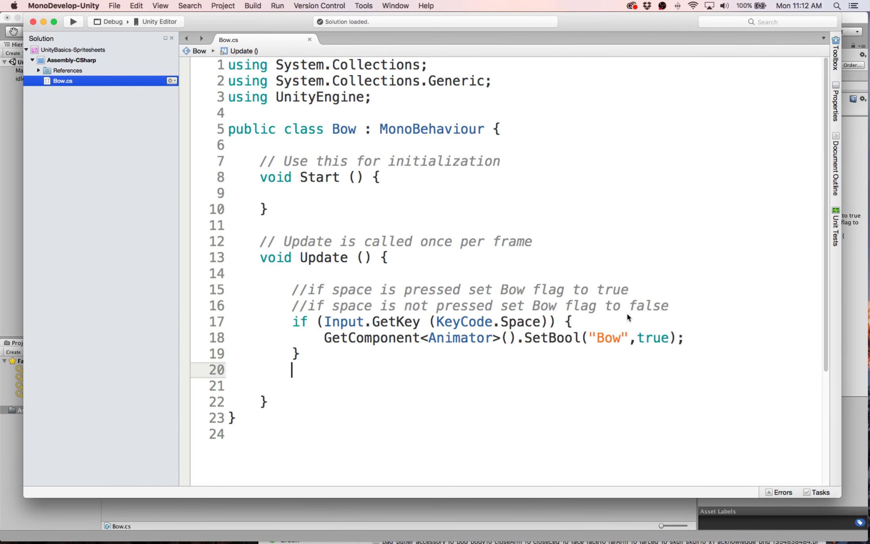
{"action": "left_click_drag", "start_coordinate": [287, 321], "coordinate": [405, 346]}
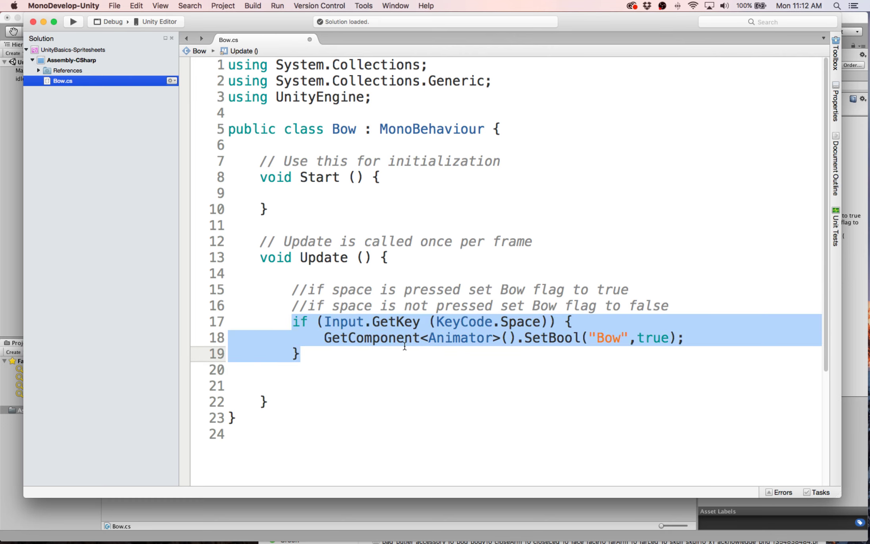
{"action": "key", "text": "super+c"}
{"action": "left_click", "coordinate": [381, 353]}
{"action": "key", "text": "Return"}
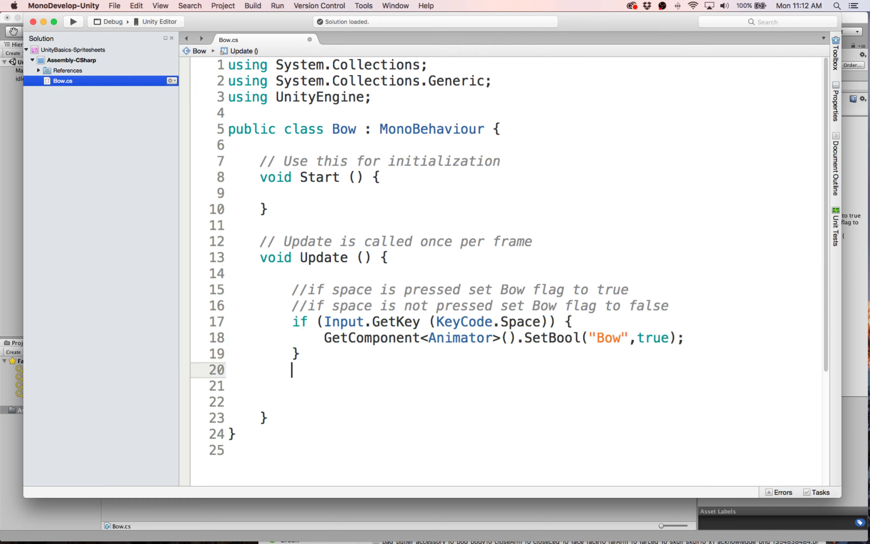
{"action": "key", "text": "super+v"}
Step: Negate the Input.GetKey condition of the second if statement with an exclamation mark
{"action": "left_click", "coordinate": [325, 369]}
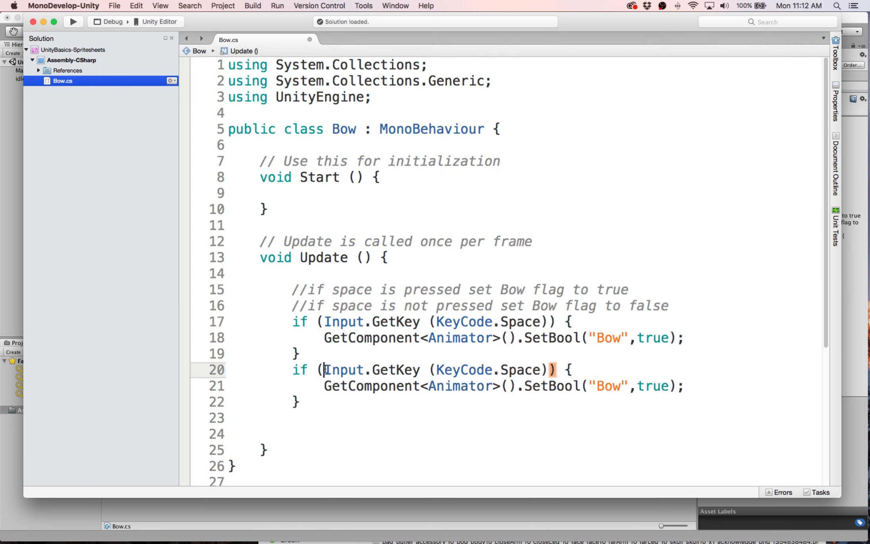
{"action": "type", "text": "!"}
{"action": "left_click", "coordinate": [428, 399]}
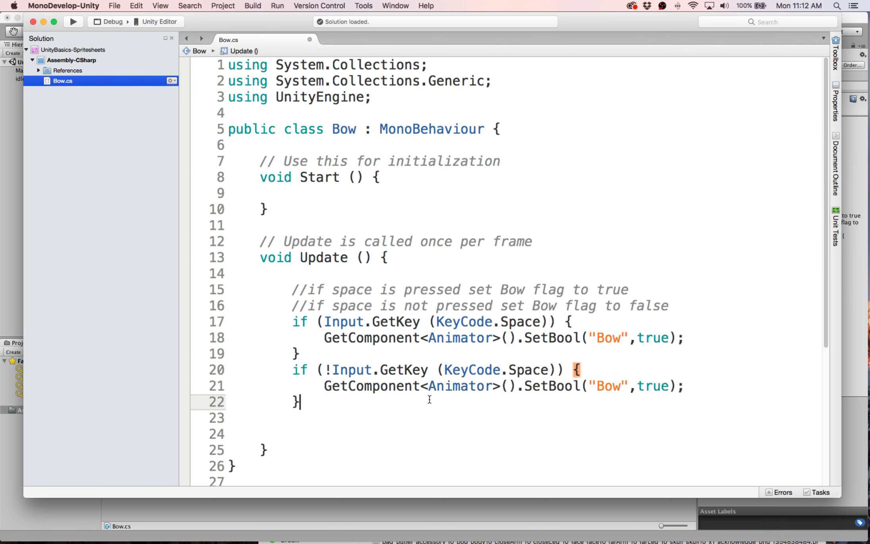
Step: Set the Bow value in the second block's SetBool call to false
{"action": "double_click", "coordinate": [649, 385]}
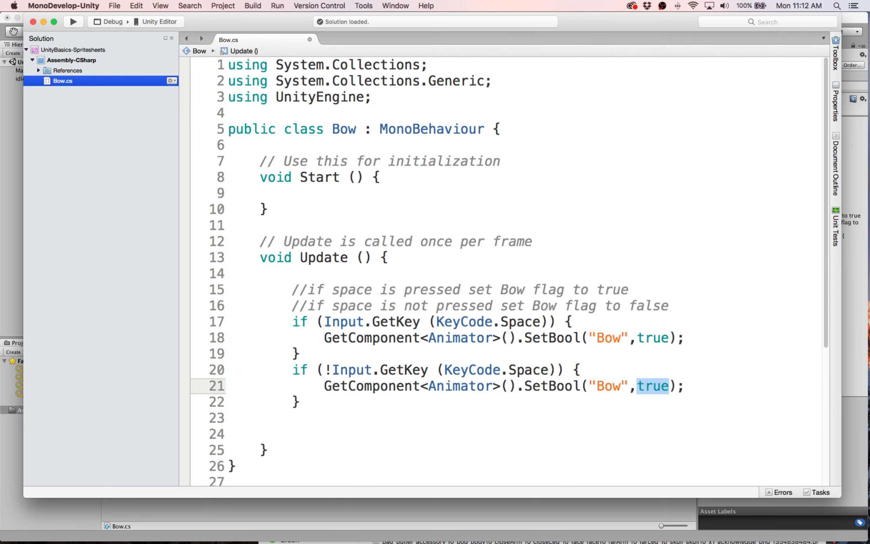
{"action": "type", "text": "false"}
{"action": "left_click", "coordinate": [559, 427]}
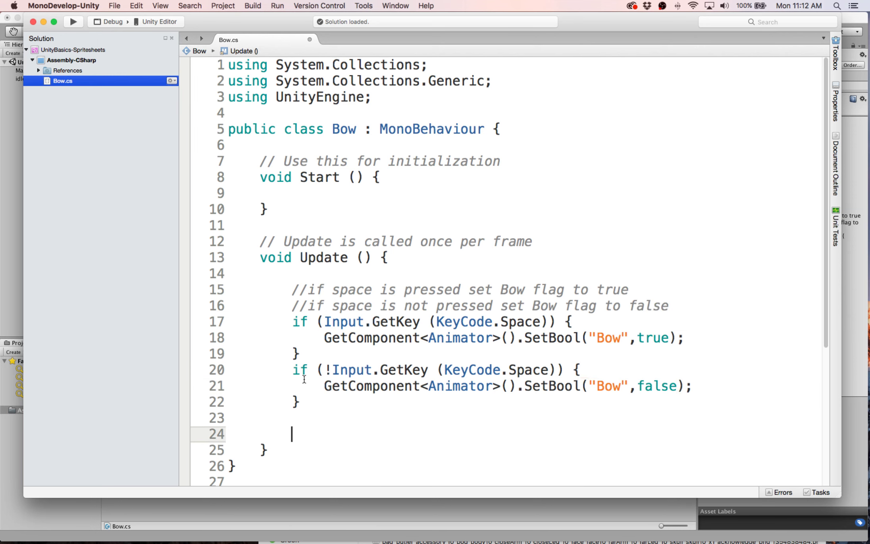
Step: Remove the exclamation mark from the second block's condition and replace its if keyword with else
{"action": "left_click", "coordinate": [331, 369]}
{"action": "key", "text": "BackSpace"}
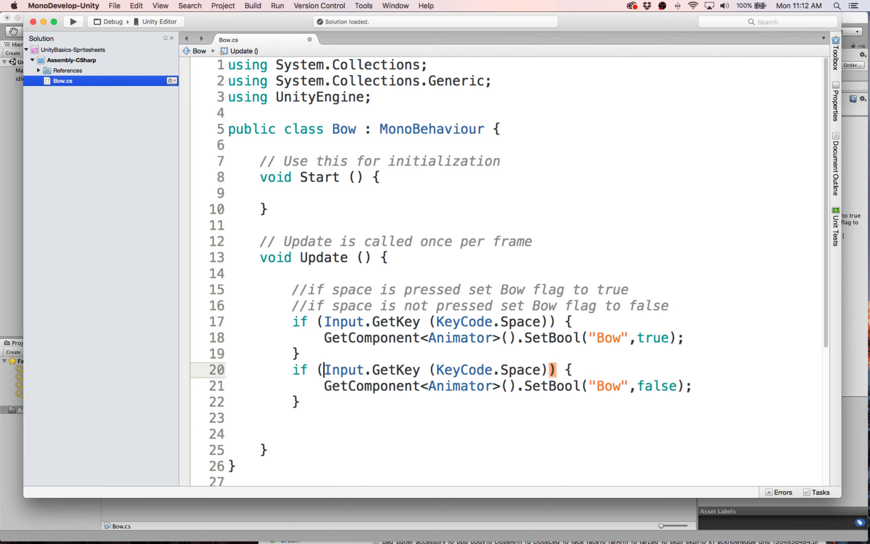
{"action": "double_click", "coordinate": [295, 369]}
{"action": "type", "text": "else"}
{"action": "left_click", "coordinate": [348, 405]}
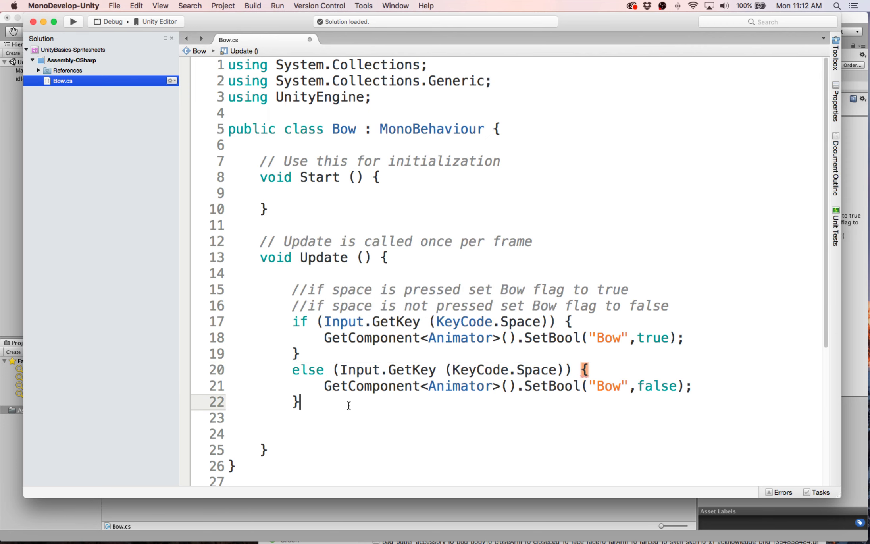
Step: Delete the leftover (Input.GetKey (KeyCode.Space)) condition after the else keyword in Update
{"action": "left_click_drag", "start_coordinate": [333, 370], "coordinate": [574, 368]}
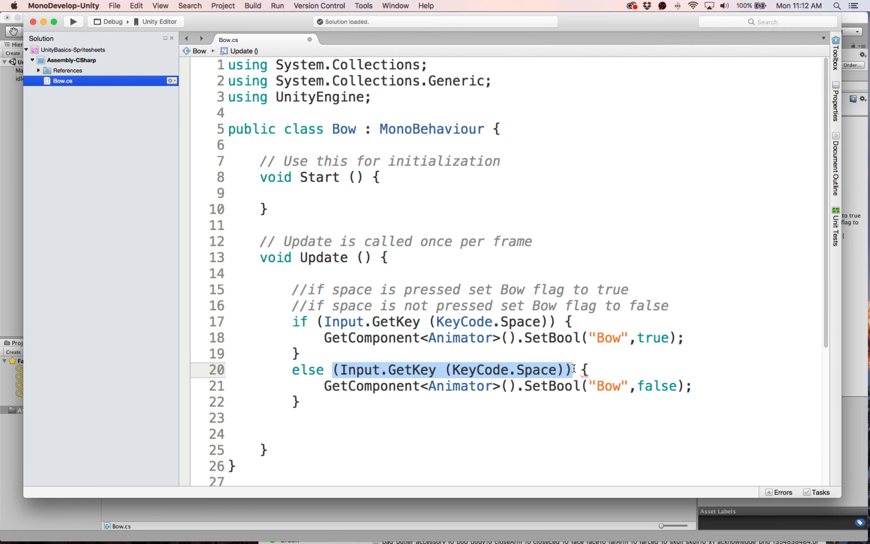
{"action": "key", "text": "BackSpace"}
{"action": "left_click", "coordinate": [453, 447]}
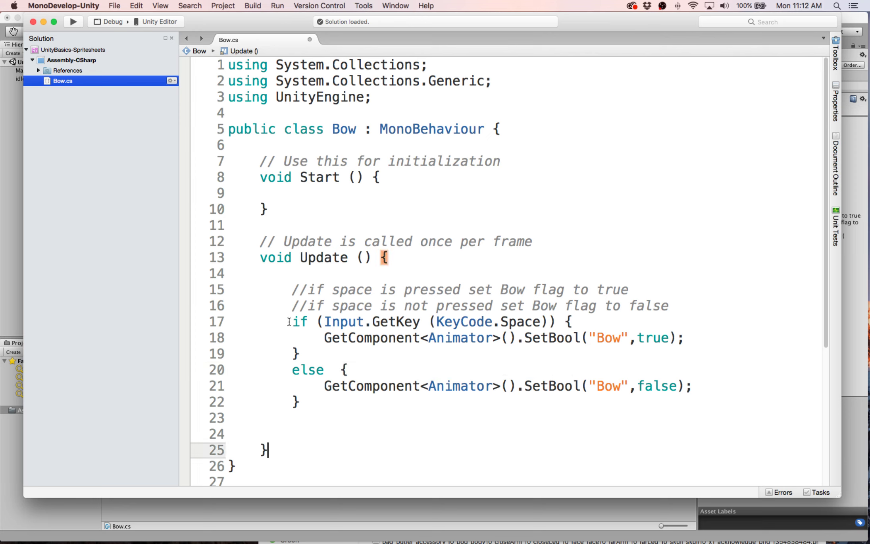
Step: Compare the if and else branches in Update with the two comments describing when the Bow flag is true or false
{"action": "left_click_drag", "start_coordinate": [309, 289], "coordinate": [640, 289]}
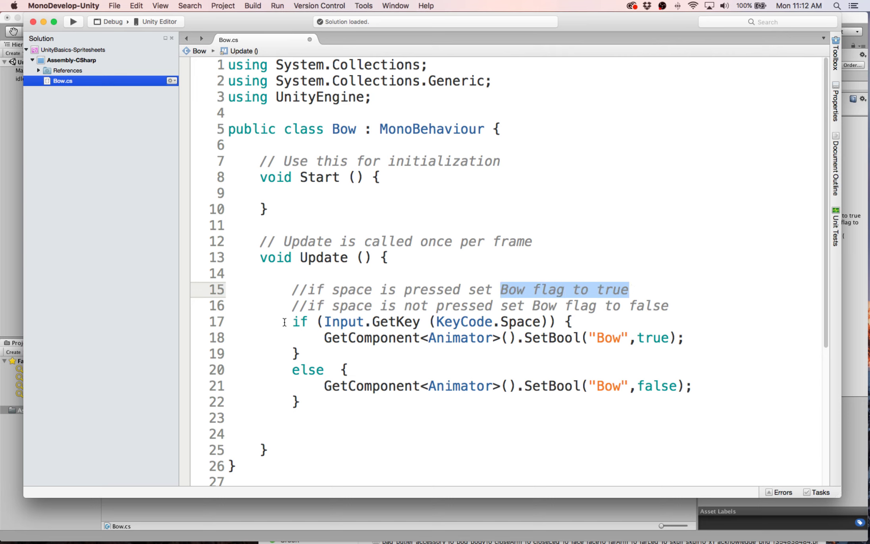
{"action": "left_click_drag", "start_coordinate": [291, 321], "coordinate": [580, 318]}
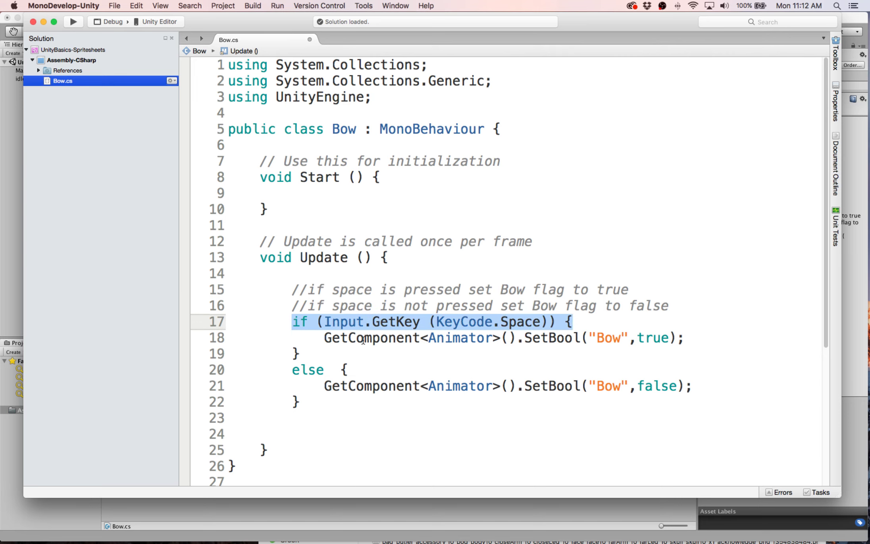
{"action": "left_click_drag", "start_coordinate": [322, 338], "coordinate": [672, 338]}
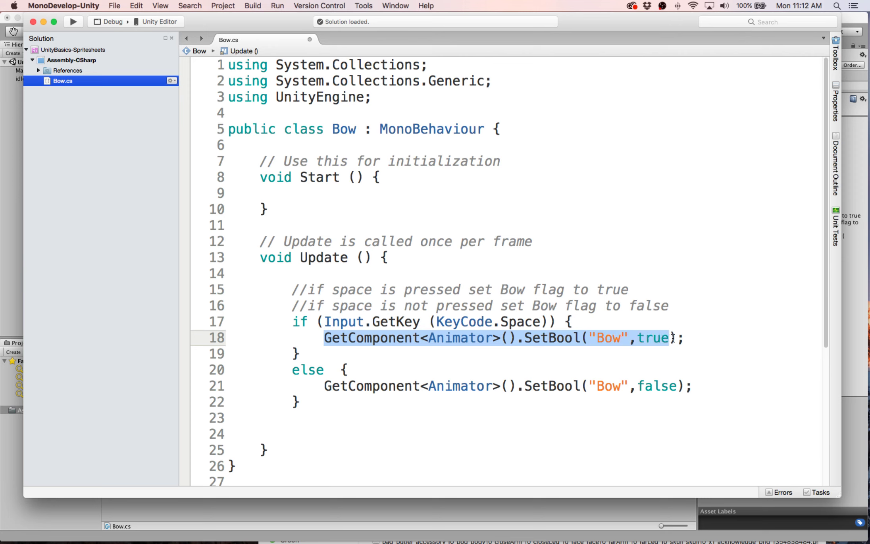
{"action": "left_click", "coordinate": [347, 305]}
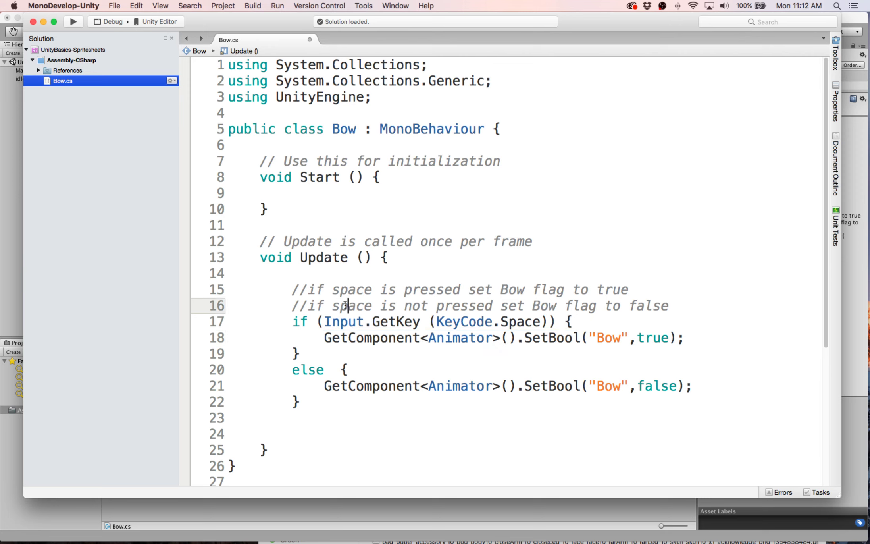
{"action": "left_click_drag", "start_coordinate": [293, 369], "coordinate": [323, 371]}
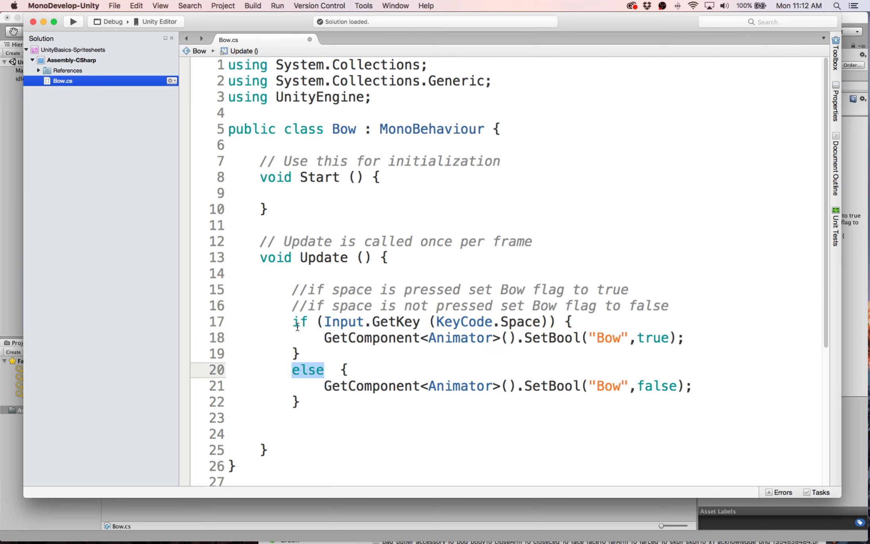
{"action": "left_click_drag", "start_coordinate": [292, 321], "coordinate": [618, 324]}
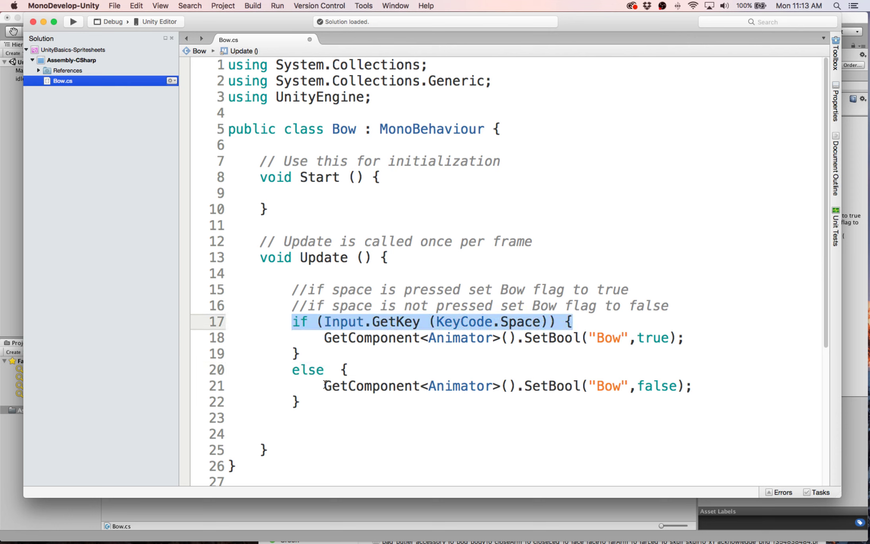
{"action": "left_click_drag", "start_coordinate": [325, 385], "coordinate": [711, 387]}
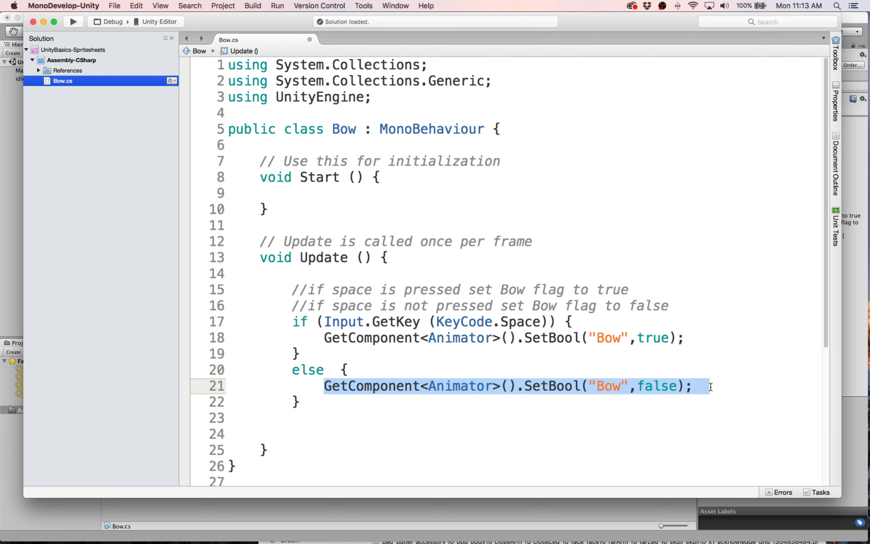
{"action": "left_click", "coordinate": [585, 421]}
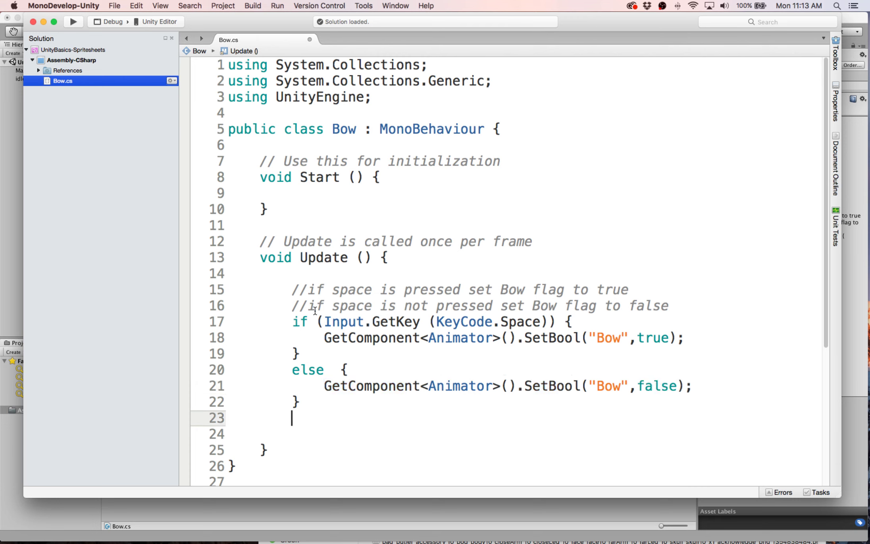
{"action": "left_click_drag", "start_coordinate": [298, 305], "coordinate": [686, 318]}
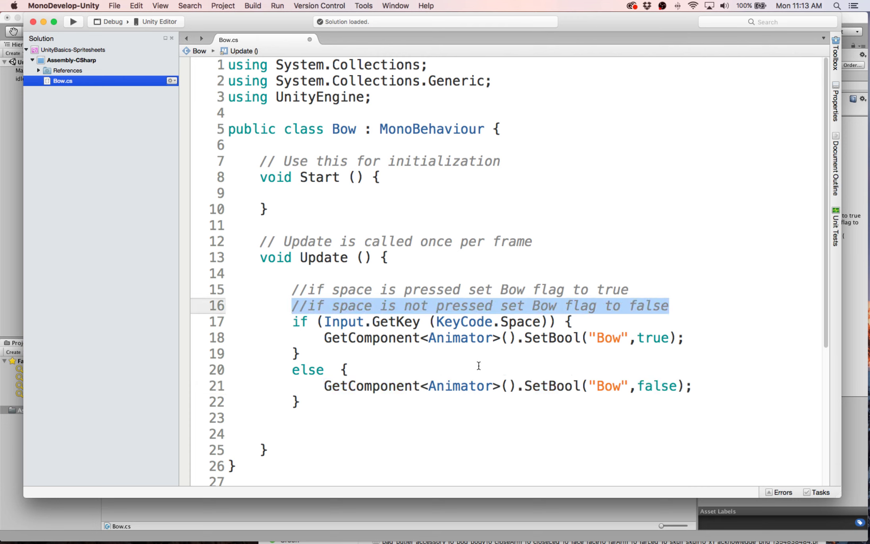
Step: Save the Bow.cs script and review the SetBool lines in the if and else branches
{"action": "key", "text": "super+s"}
{"action": "left_click_drag", "start_coordinate": [324, 338], "coordinate": [778, 344]}
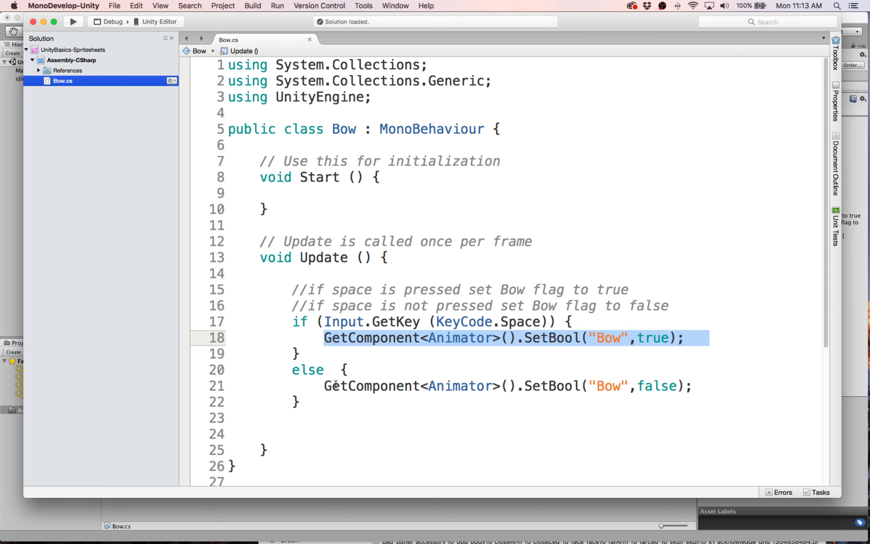
{"action": "left_click_drag", "start_coordinate": [325, 385], "coordinate": [689, 388]}
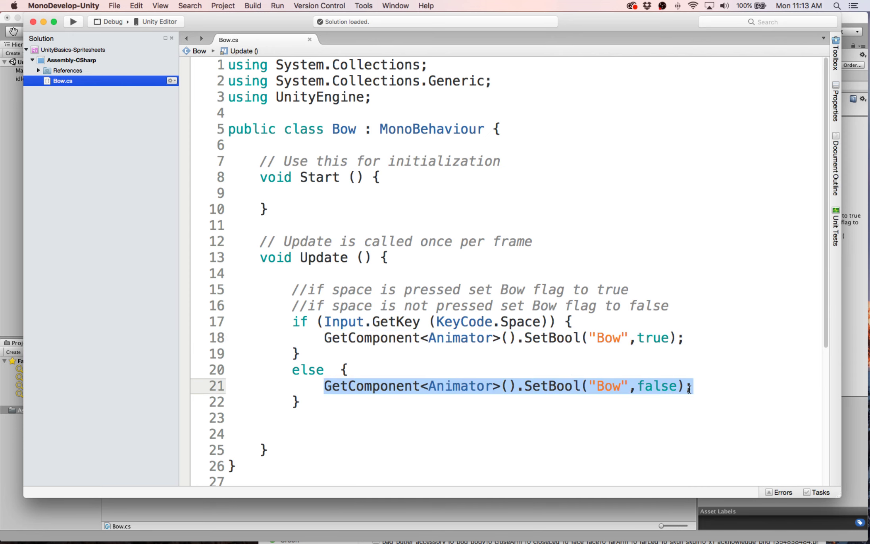
Step: Switch to Unity and play the scene, checking the bow transition in the Animator graph and Game view, and stop playback
{"action": "key", "text": "super+Tab"}
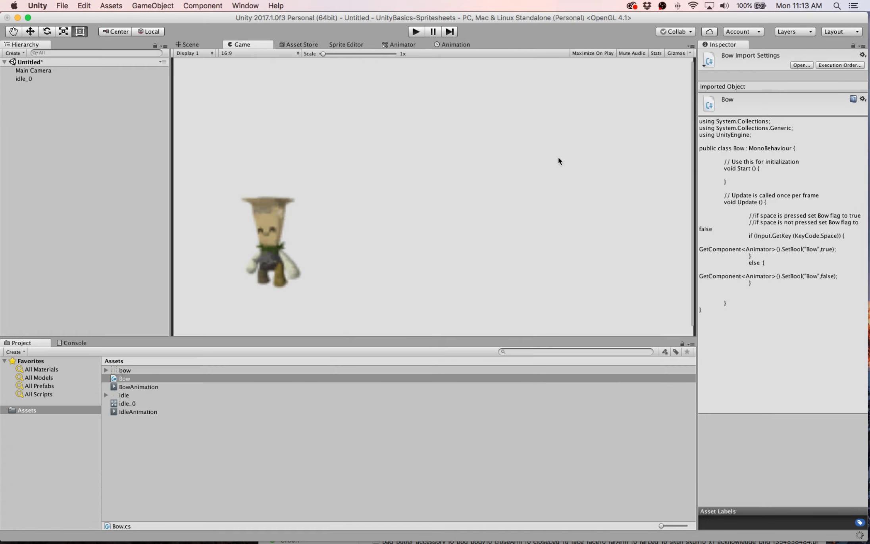
{"action": "left_click", "coordinate": [416, 32]}
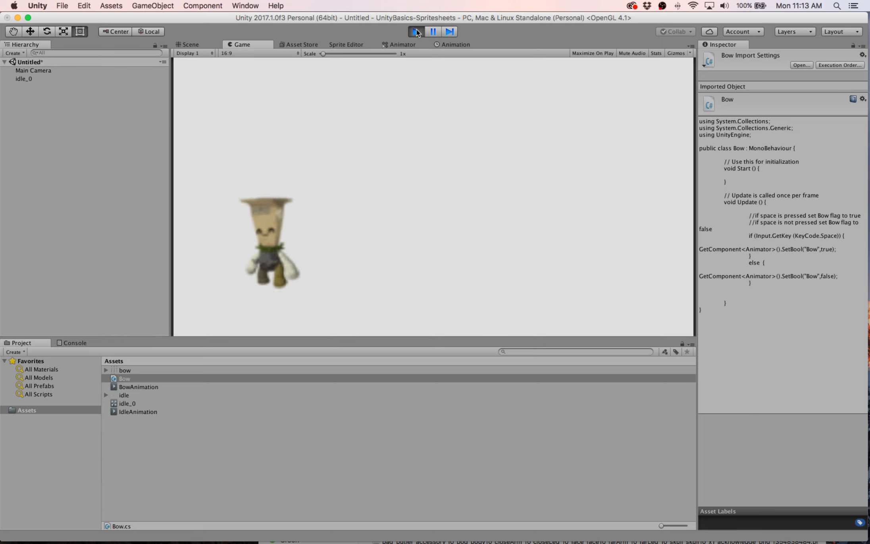
{"action": "left_click", "coordinate": [403, 45]}
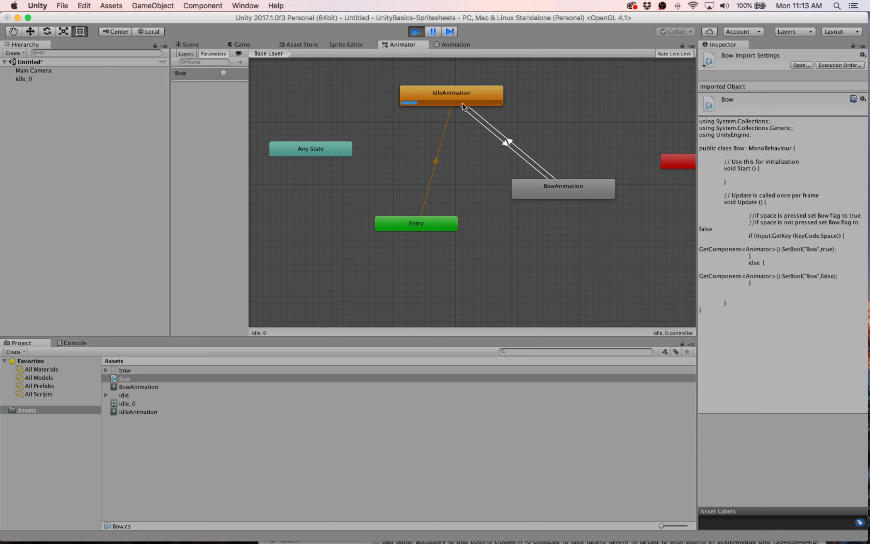
{"action": "left_click", "coordinate": [240, 45]}
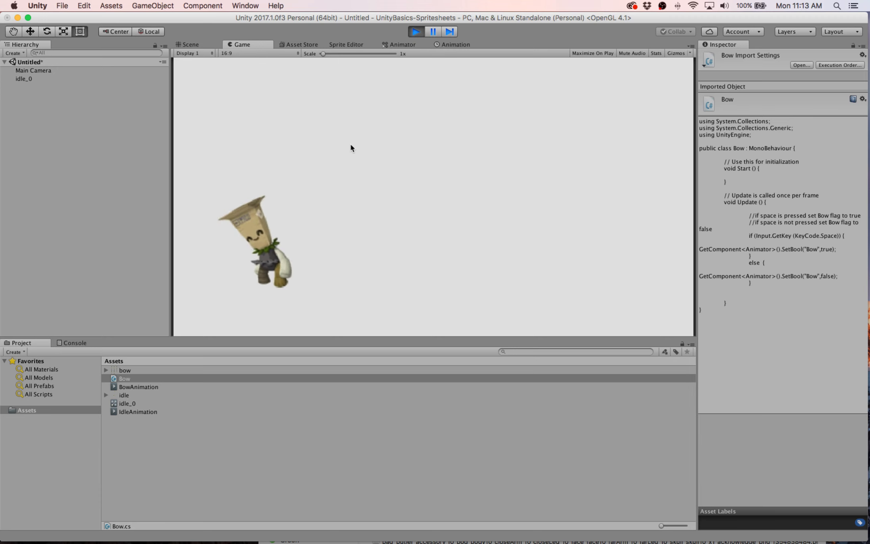
{"action": "left_click", "coordinate": [415, 32]}
Step: Try the IdleAnimation to BowAnimation transition with Has Exit Time off by playing the scene, and stop playback
{"action": "left_click", "coordinate": [399, 44]}
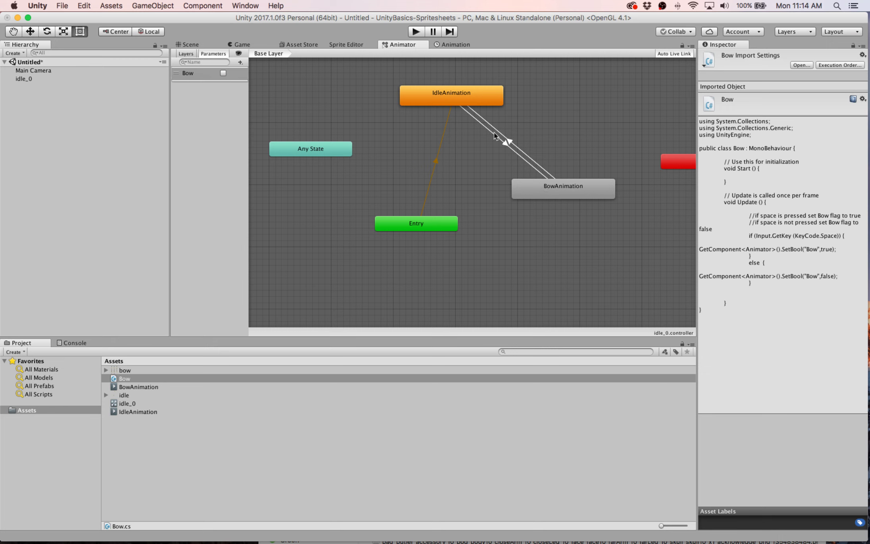
{"action": "left_click", "coordinate": [462, 101]}
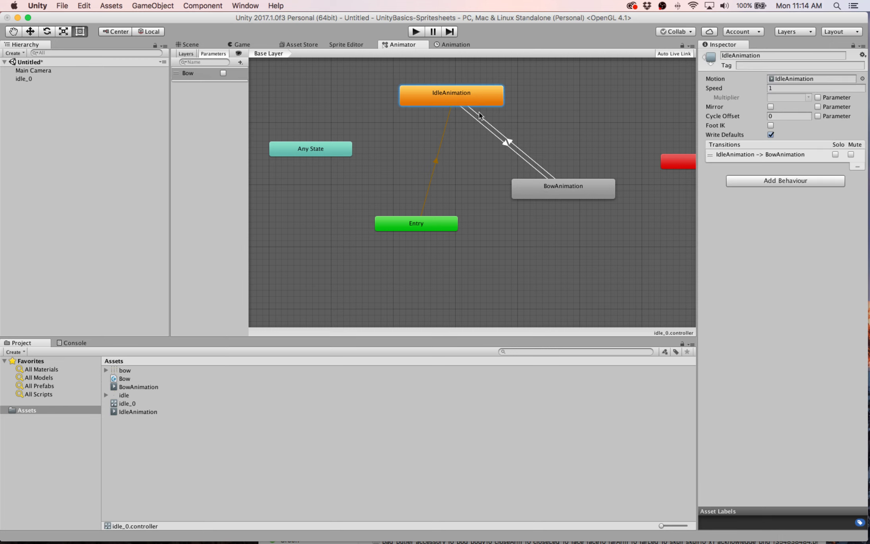
{"action": "left_click", "coordinate": [506, 145]}
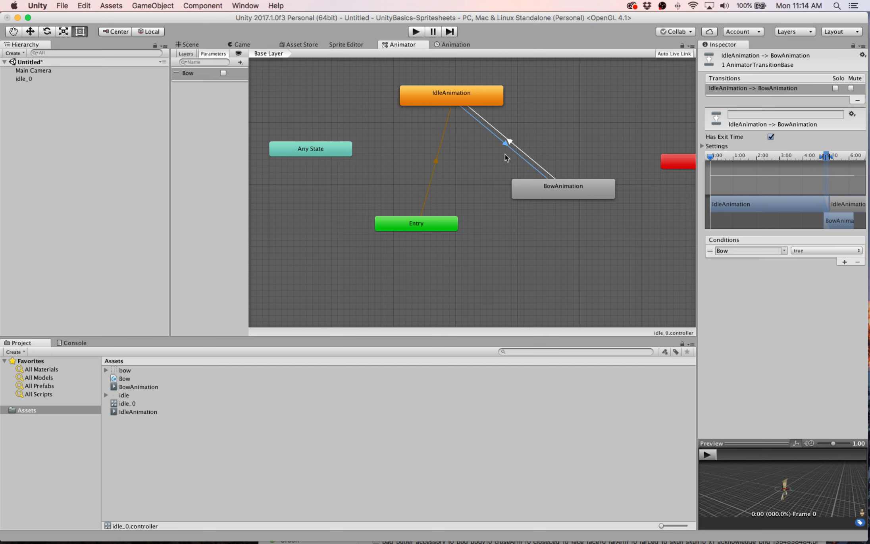
{"action": "left_click", "coordinate": [770, 136]}
{"action": "left_click", "coordinate": [770, 137]}
{"action": "left_click", "coordinate": [416, 31]}
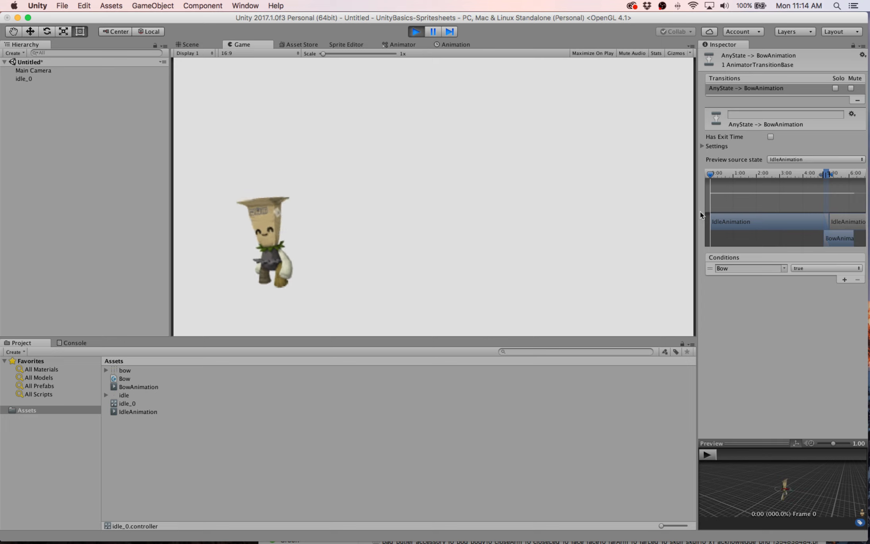
{"action": "left_click", "coordinate": [413, 33]}
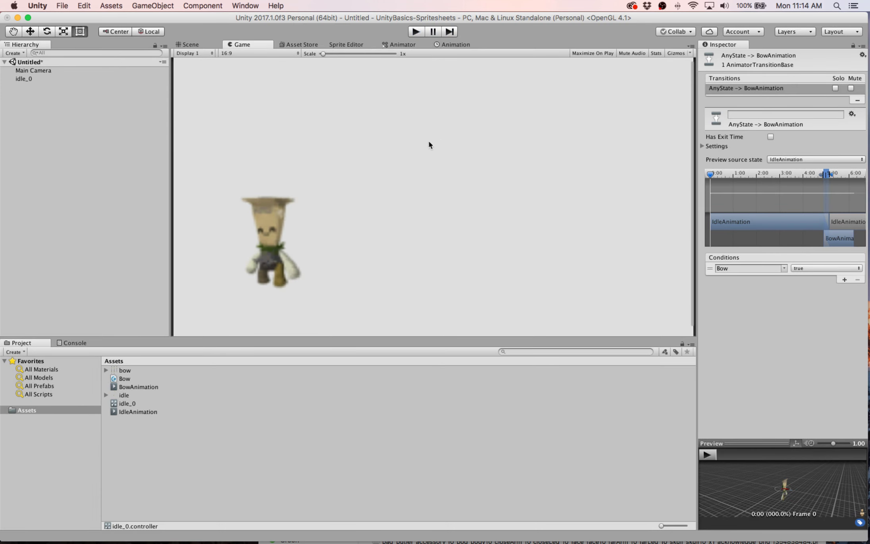
Step: Turn Has Exit Time back on for the transition leading to BowAnimation in the Animator
{"action": "left_click", "coordinate": [384, 46]}
{"action": "left_click", "coordinate": [771, 137]}
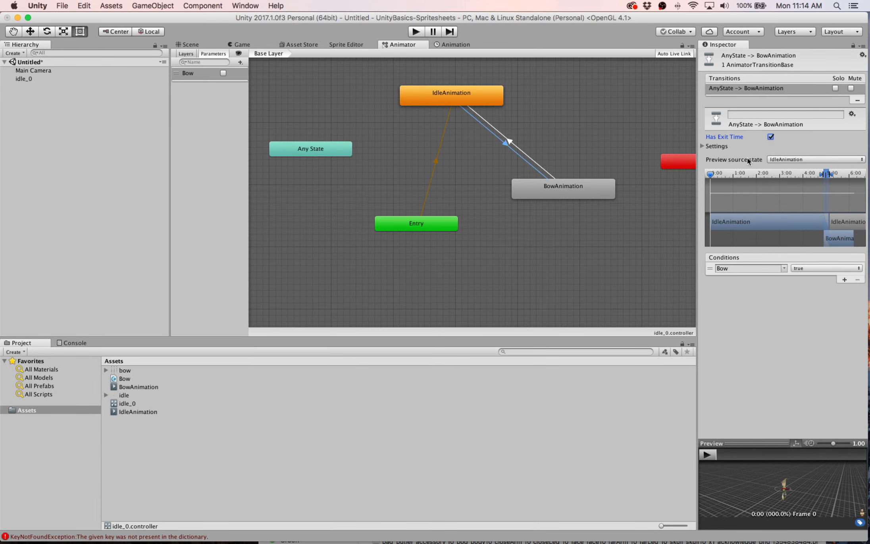